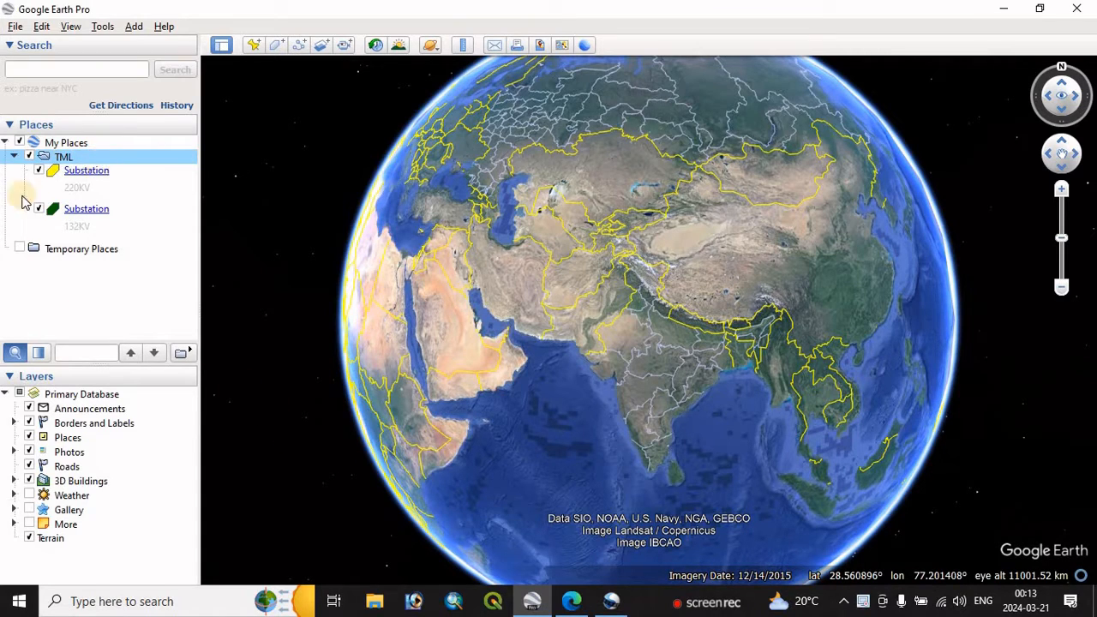
left_click(67, 143)
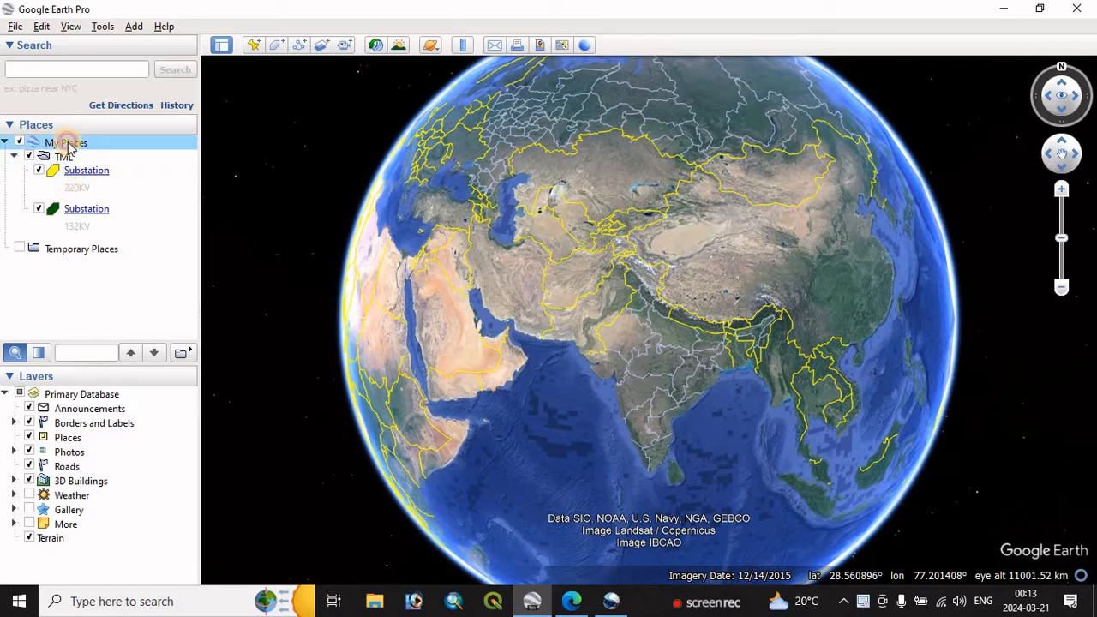
right_click(69, 144)
mouse_move(95, 153)
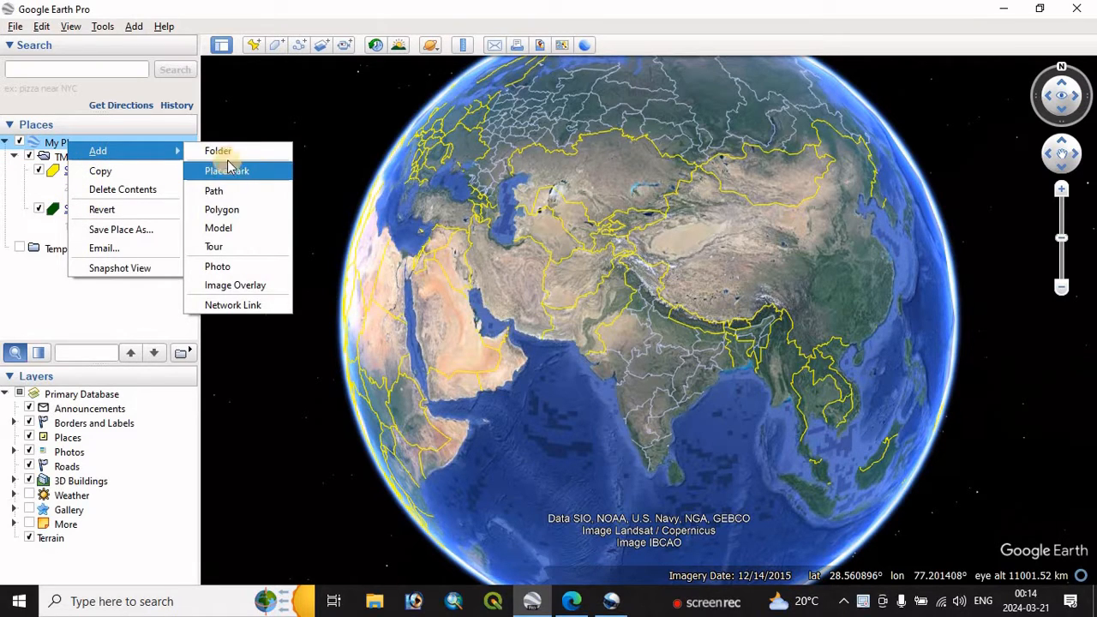
left_click(62, 158)
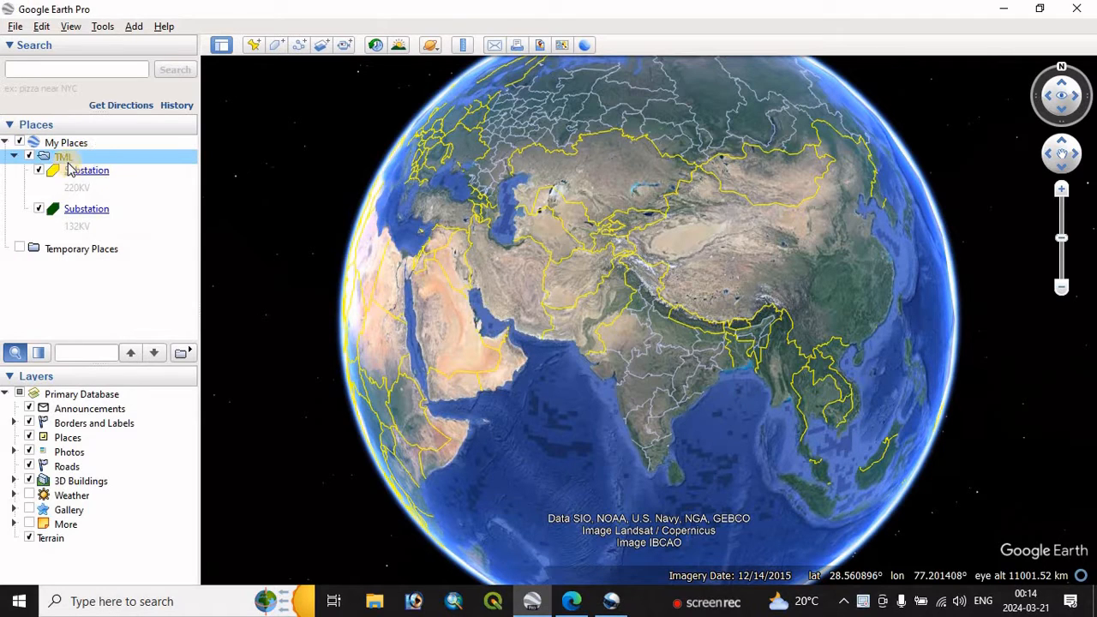
right_click(83, 160)
mouse_move(132, 169)
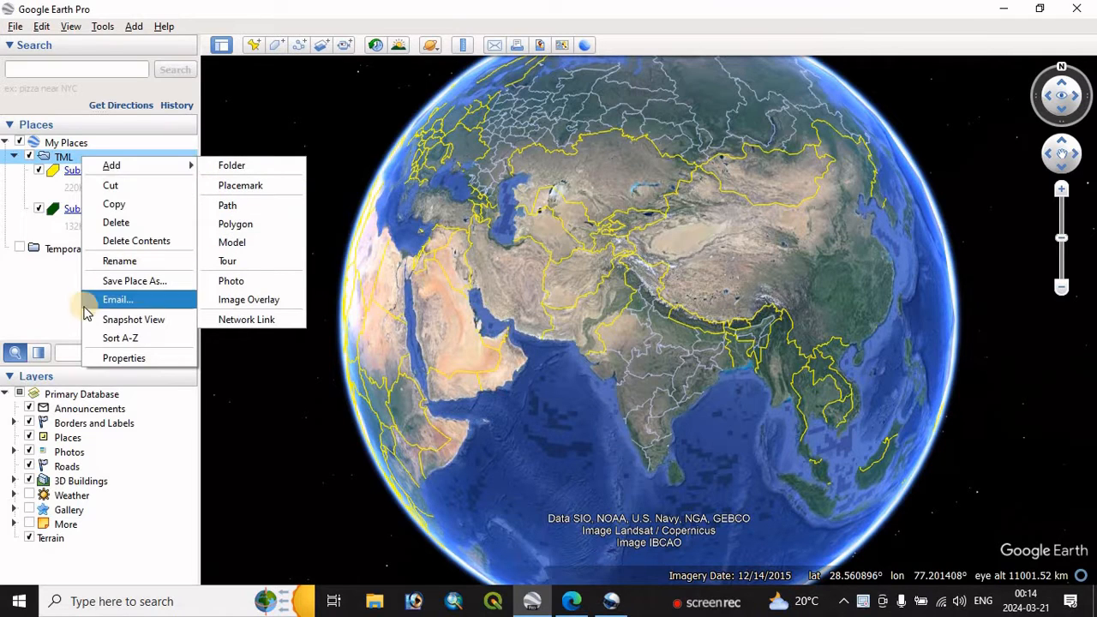
left_click(74, 235)
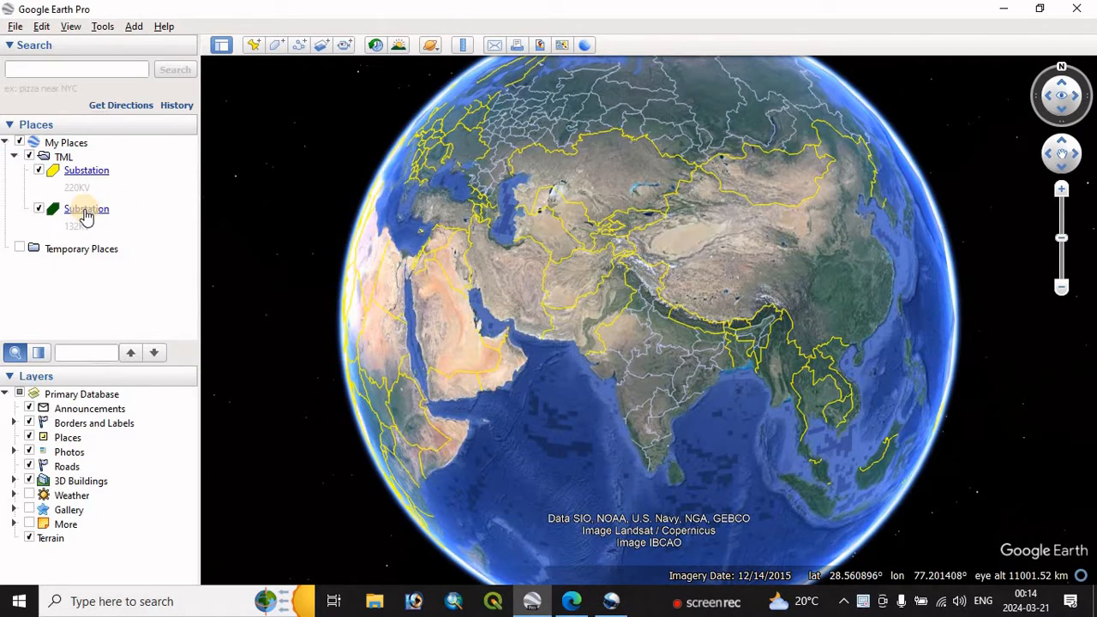
View the 132KV substation polygon and the 220KV substation polygon on the map, closing their information balloons
double_click(85, 211)
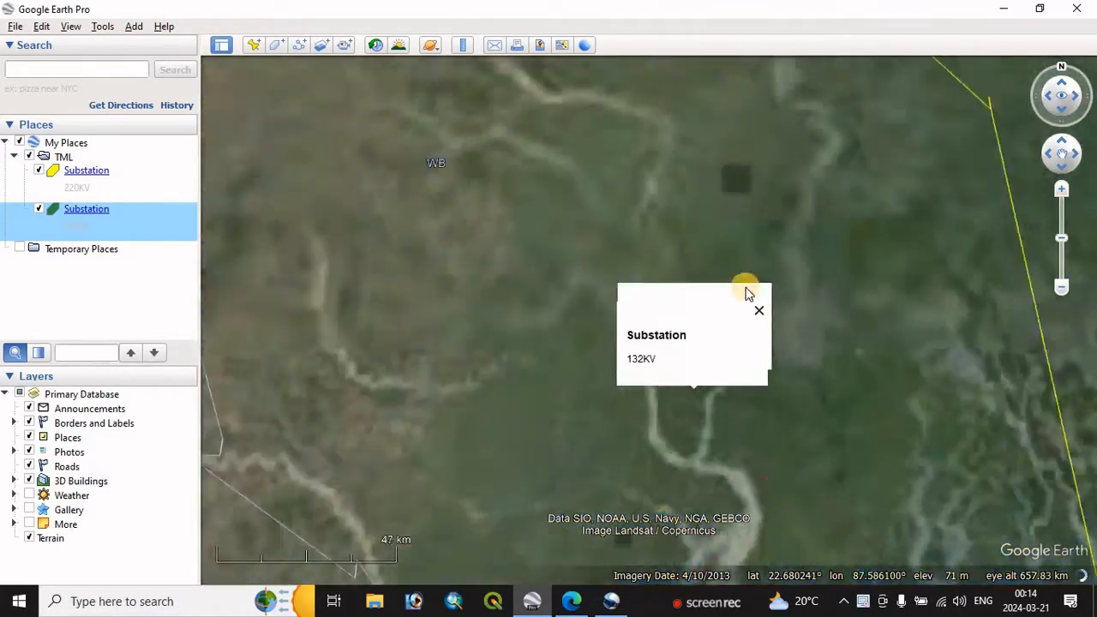
left_click(631, 280)
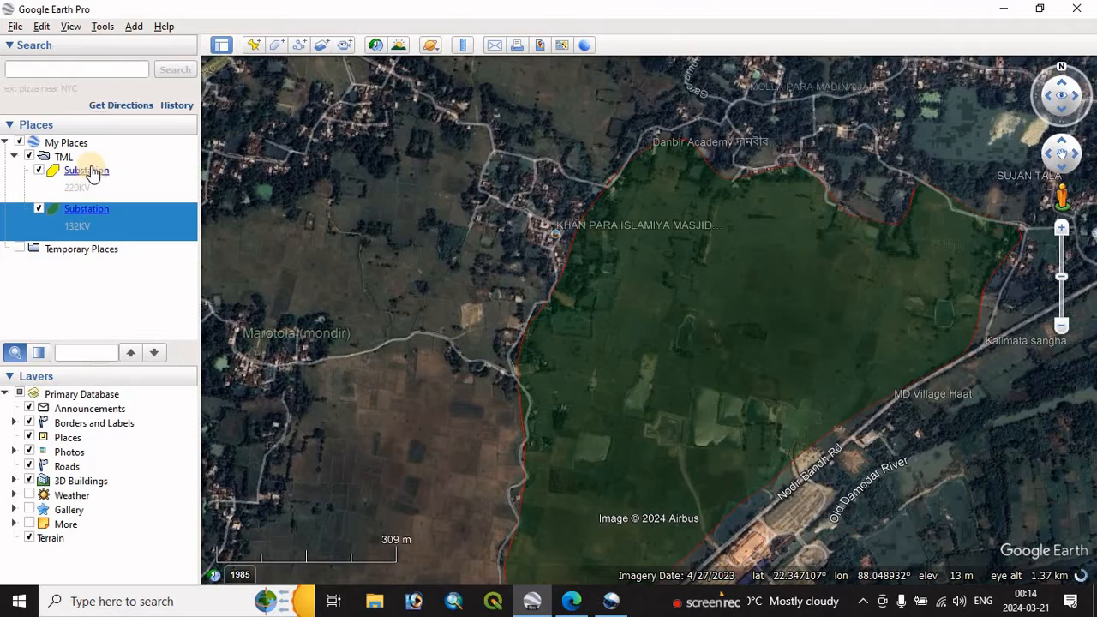
left_click(88, 173)
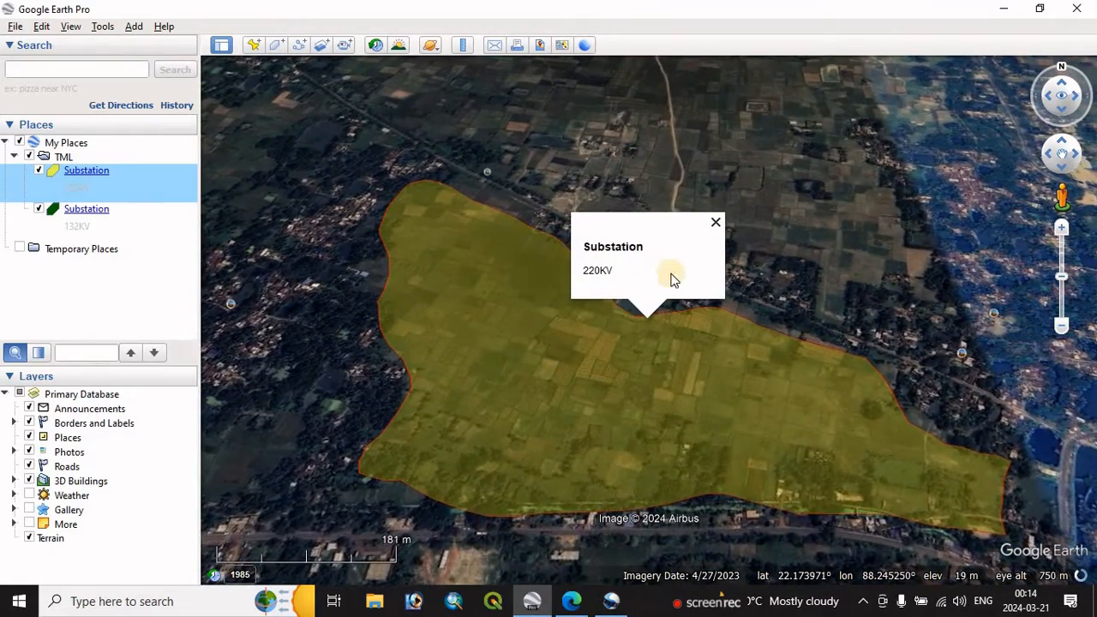
left_click(715, 224)
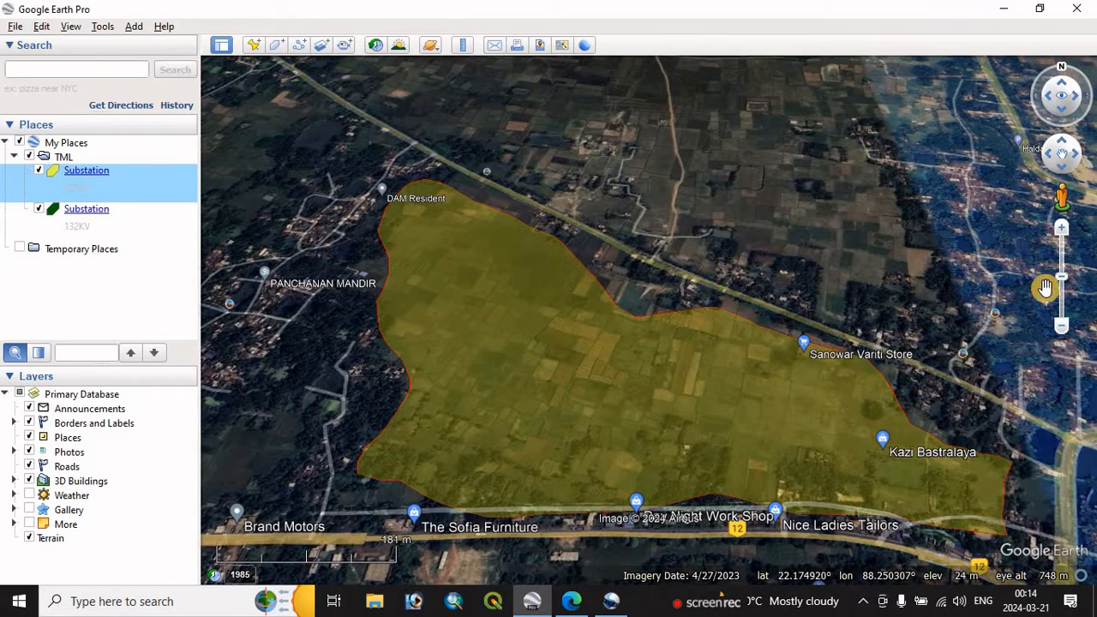
Draw a straight ruler line from the 220KV substation polygon to the 132KV substation polygon
left_click(1060, 324)
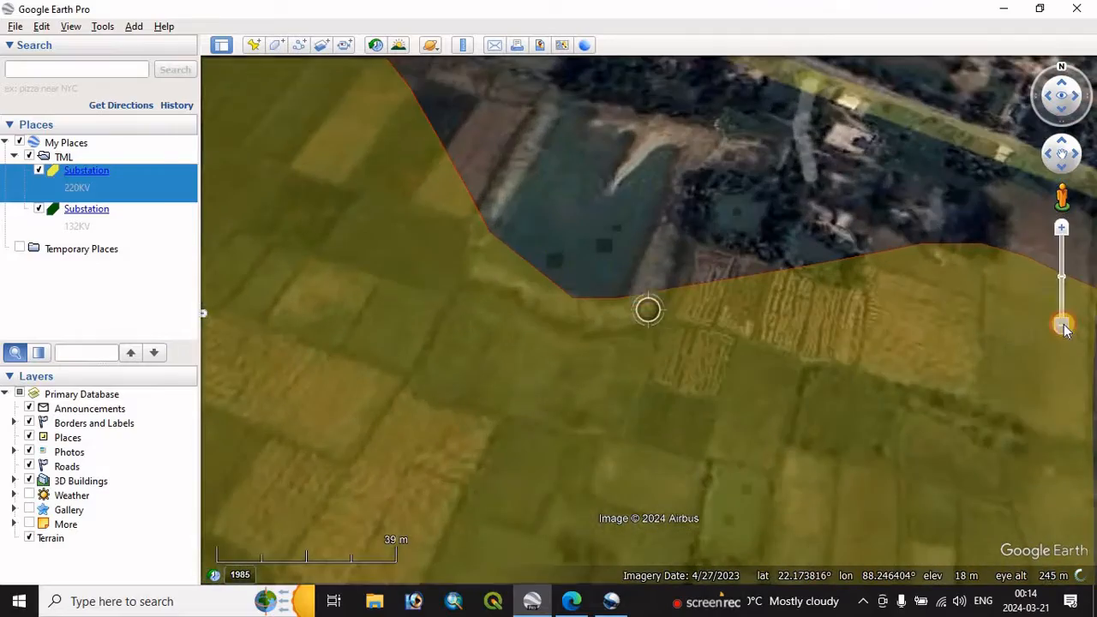
left_click(1061, 325)
left_click_drag(1061, 325, 1061, 324)
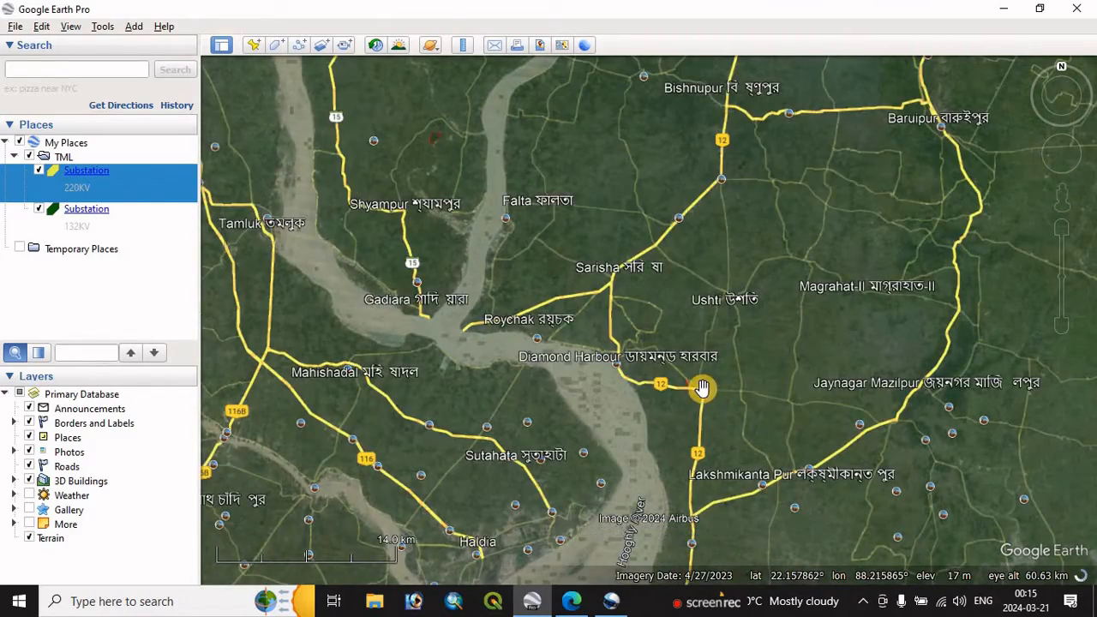
scroll(691, 383, "up", 2)
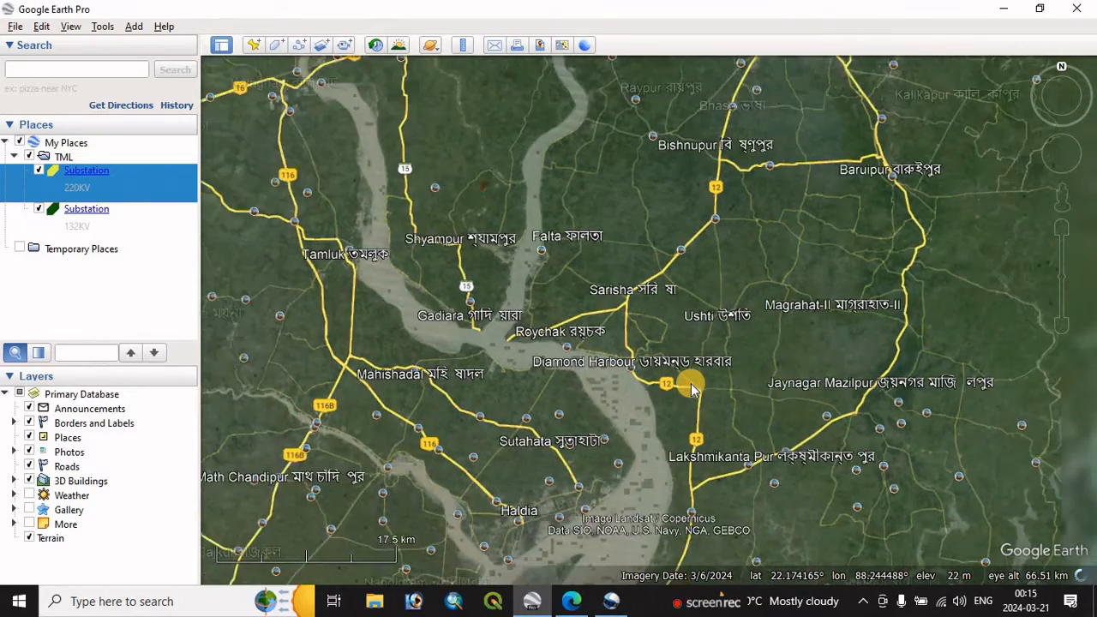
scroll(691, 383, "down", 3)
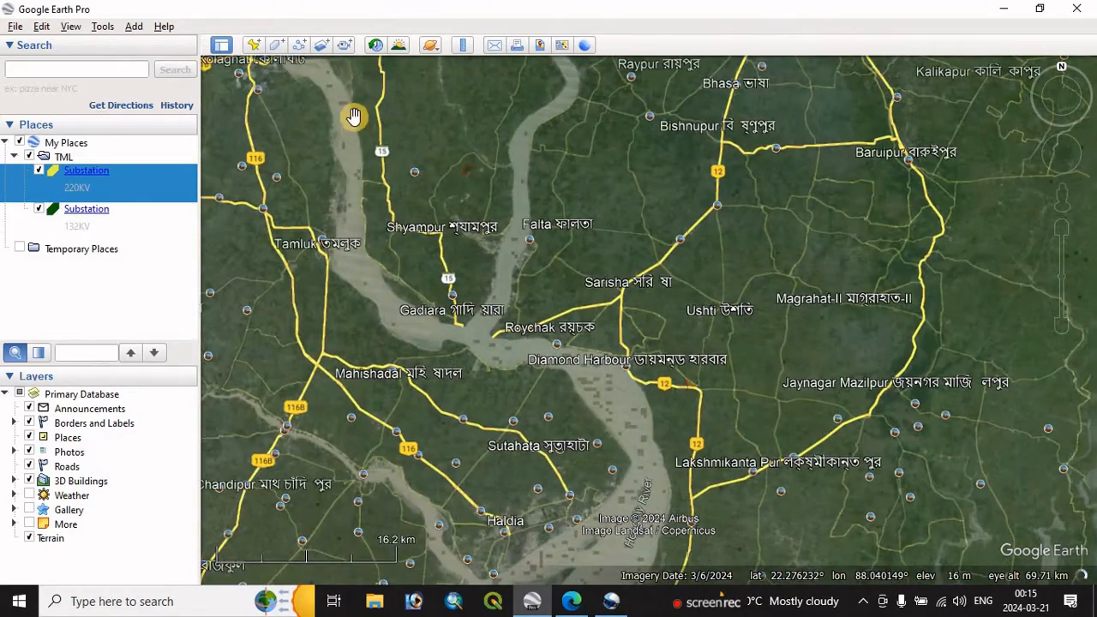
scroll(705, 386, "down", 4)
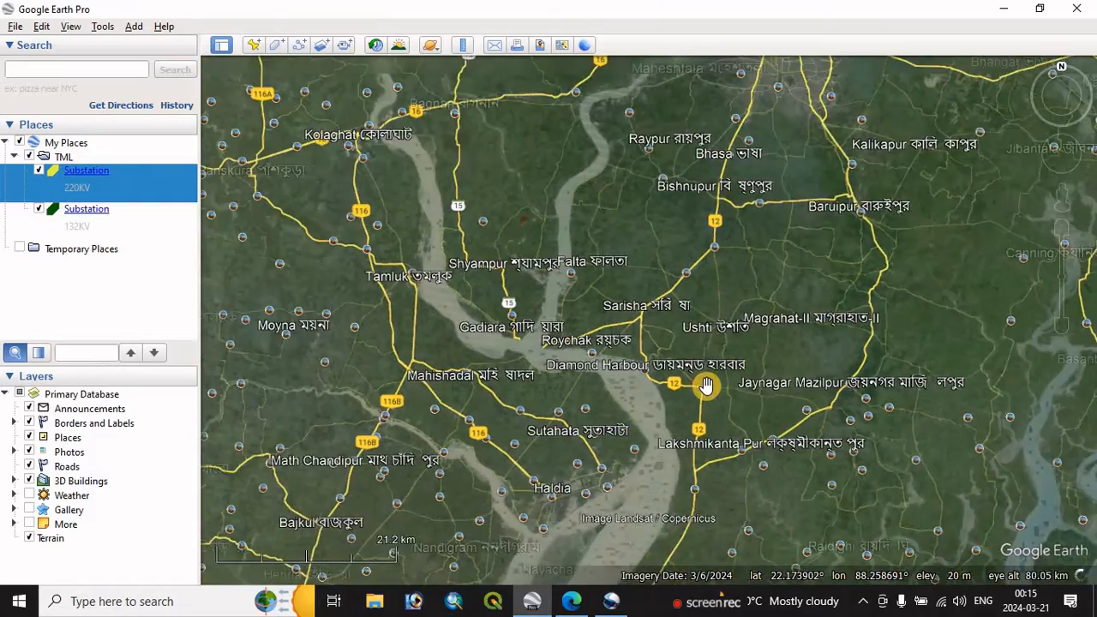
scroll(705, 385, "up", 5)
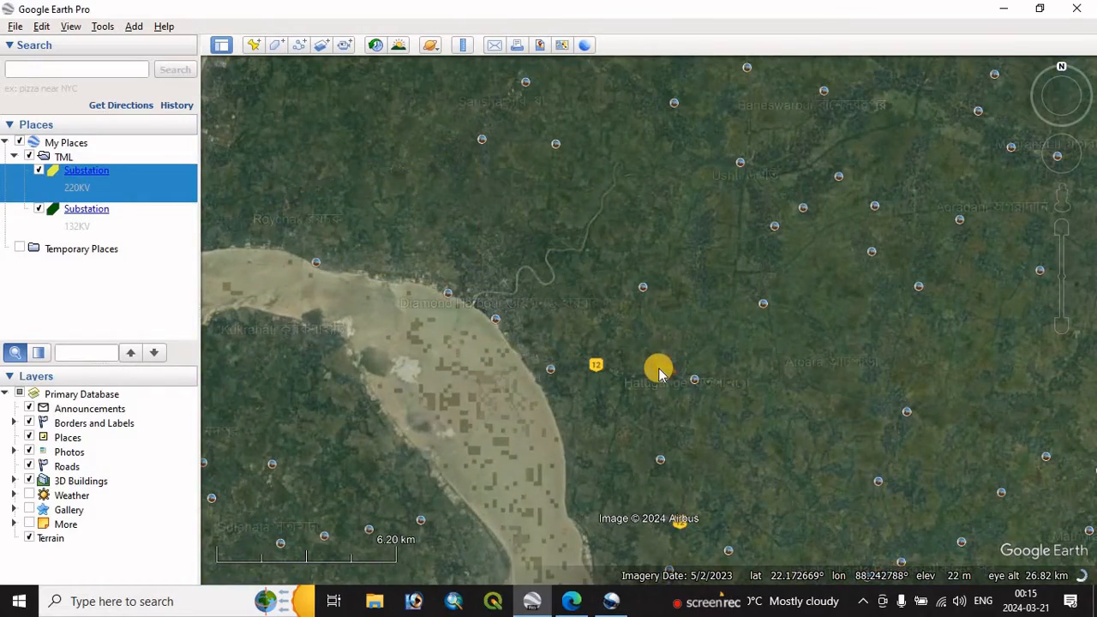
left_click_drag(543, 292, 490, 135)
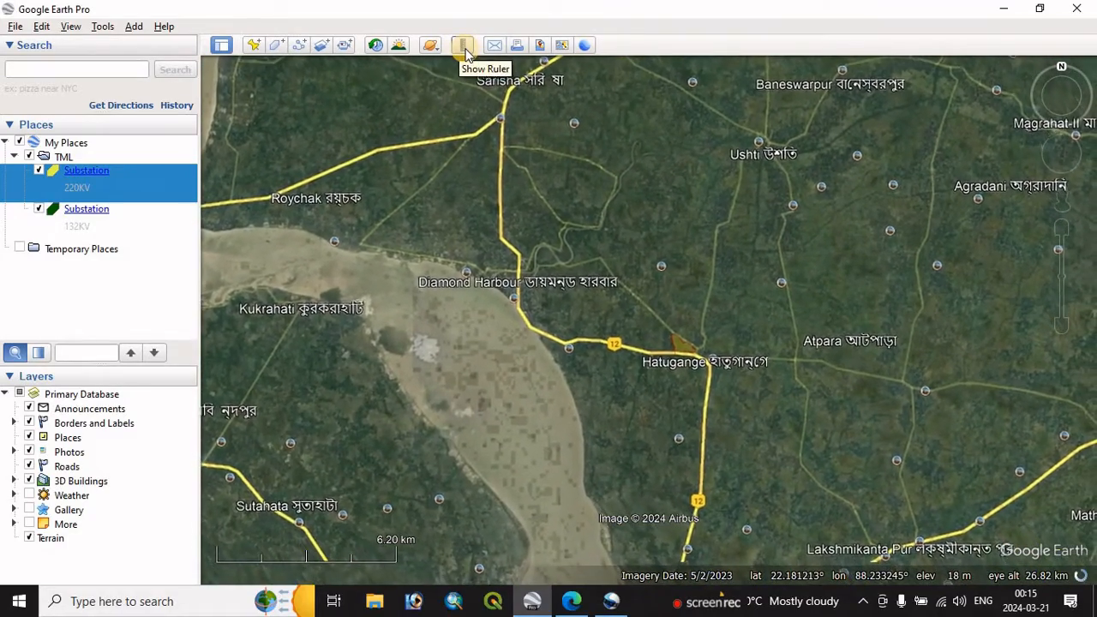
left_click(461, 46)
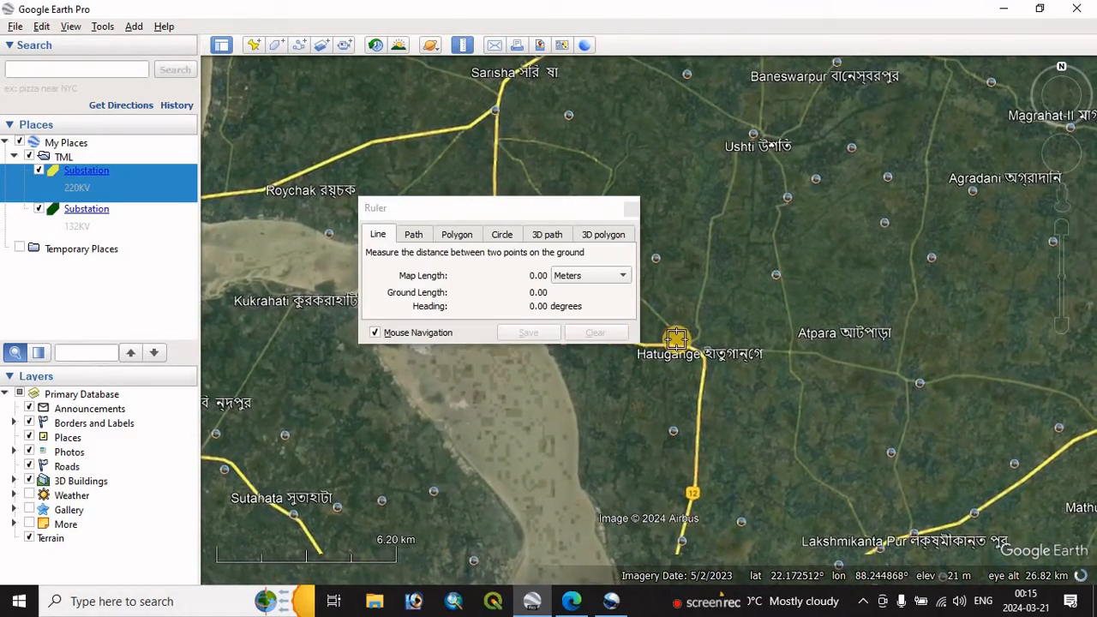
left_click(676, 335)
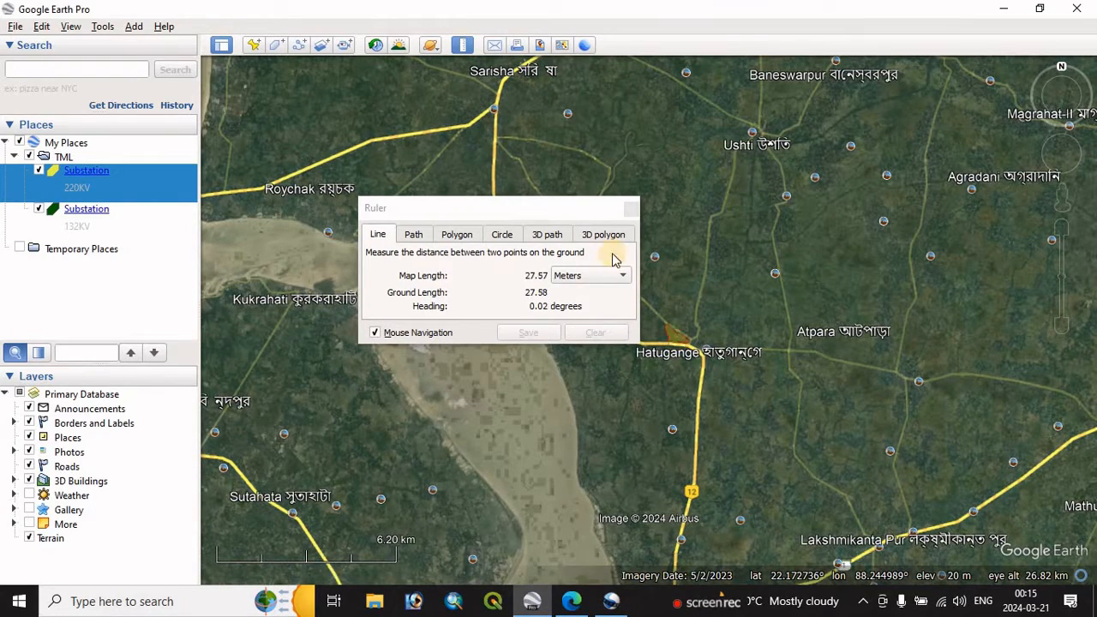
mouse_move(378, 108)
right_mouse_down()
mouse_move(514, 213)
mouse_move(434, 174)
mouse_move(446, 132)
right_mouse_up()
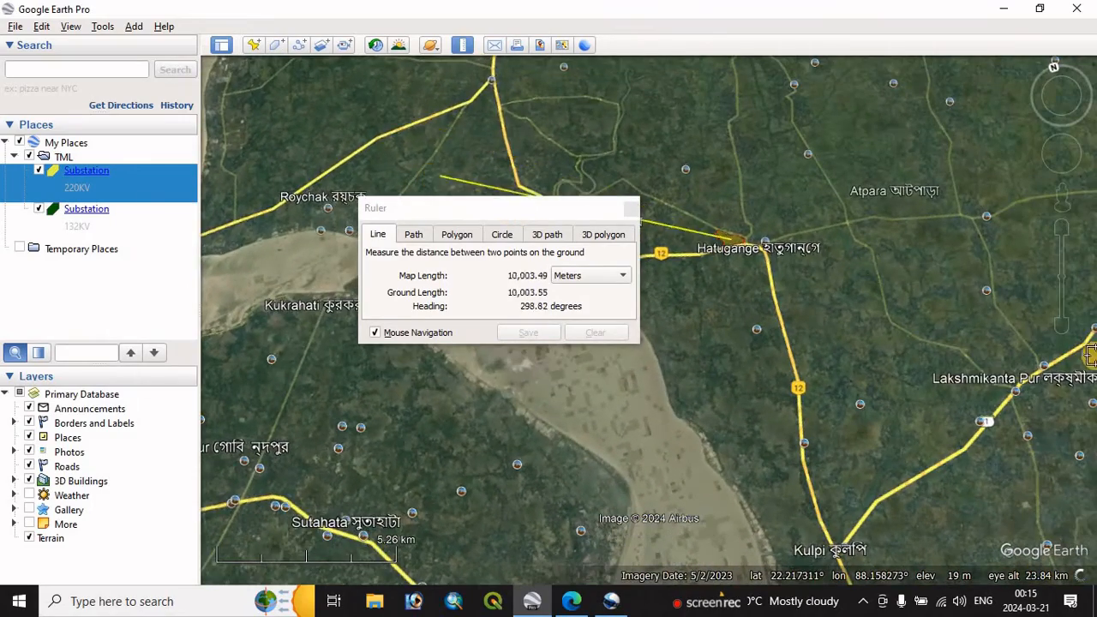
left_click(1066, 333)
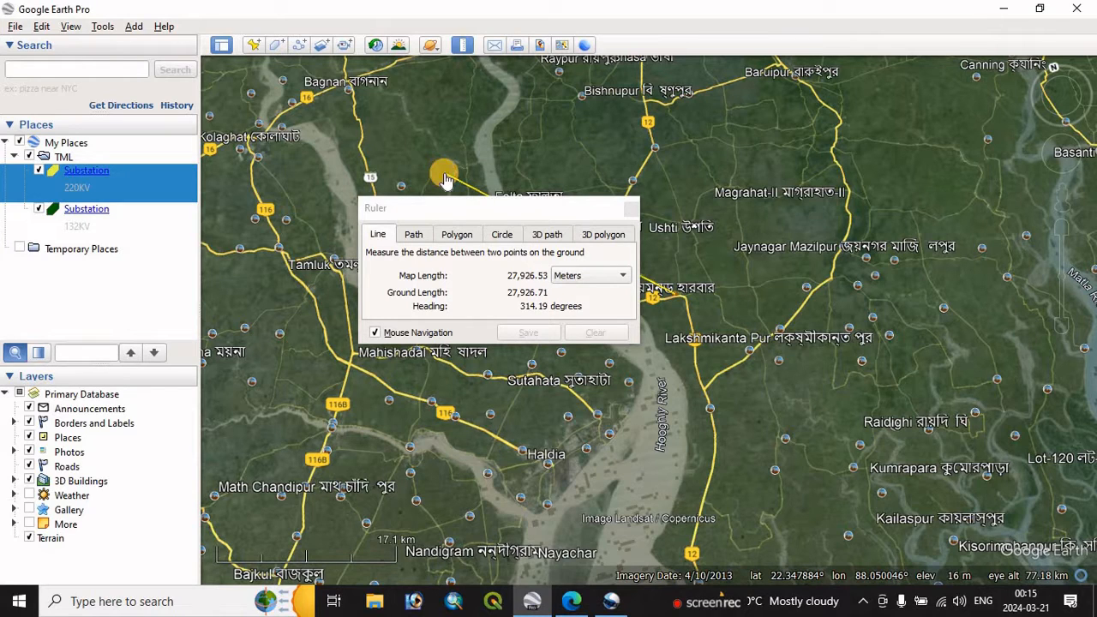
left_click(444, 177)
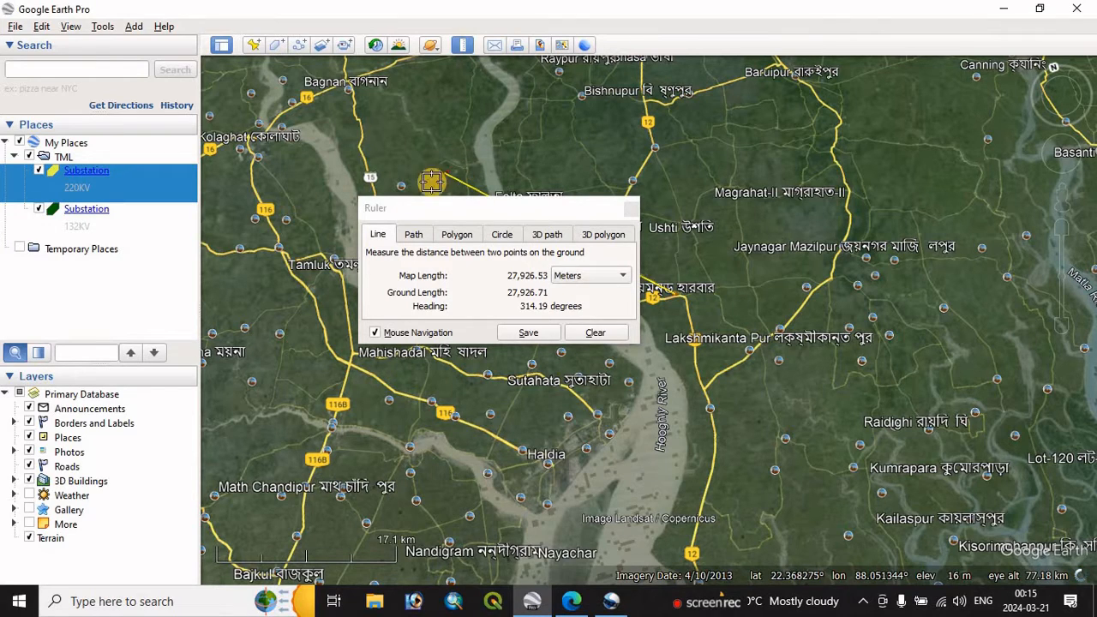
Save the ruler line as a path named DD with line width 4 and move it into the TML folder
left_click(527, 335)
left_click(524, 333)
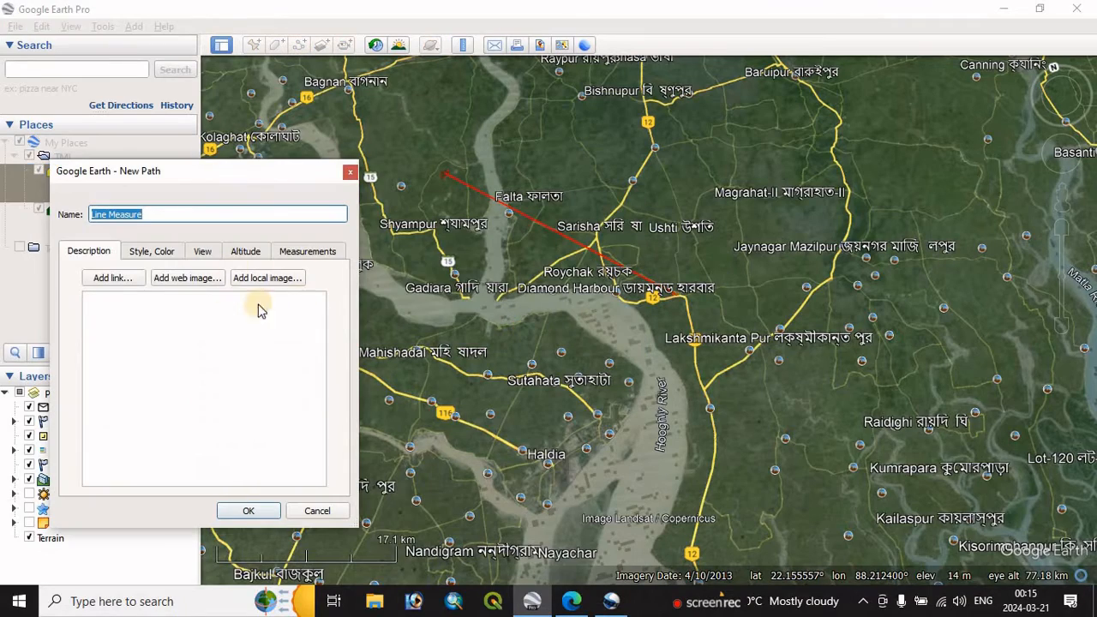
scroll(436, 184, "up", 3)
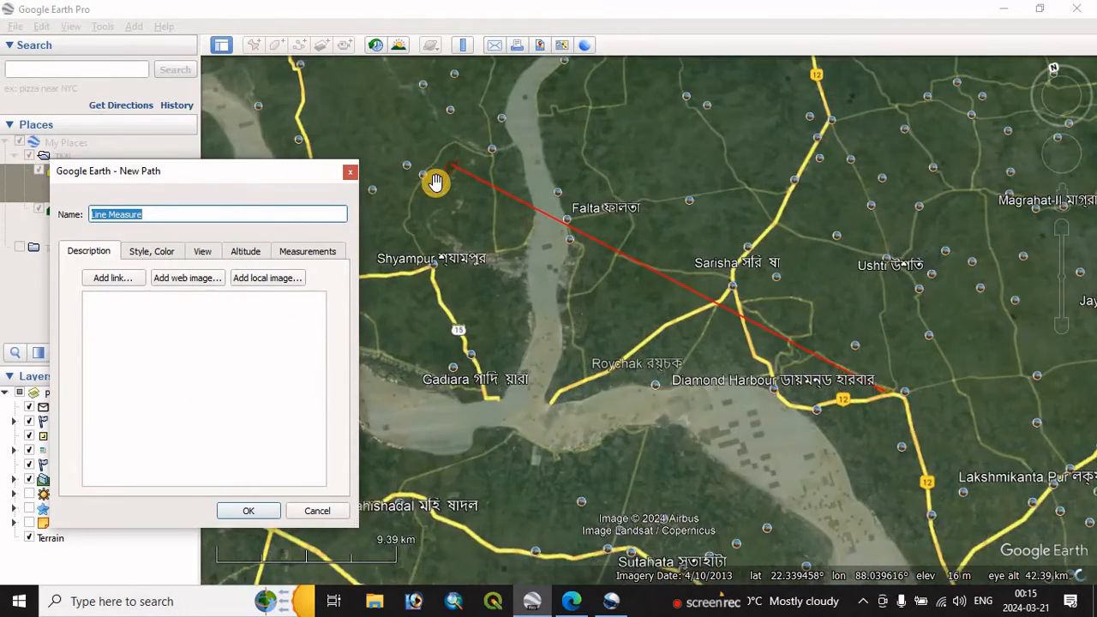
scroll(437, 184, "up", 3)
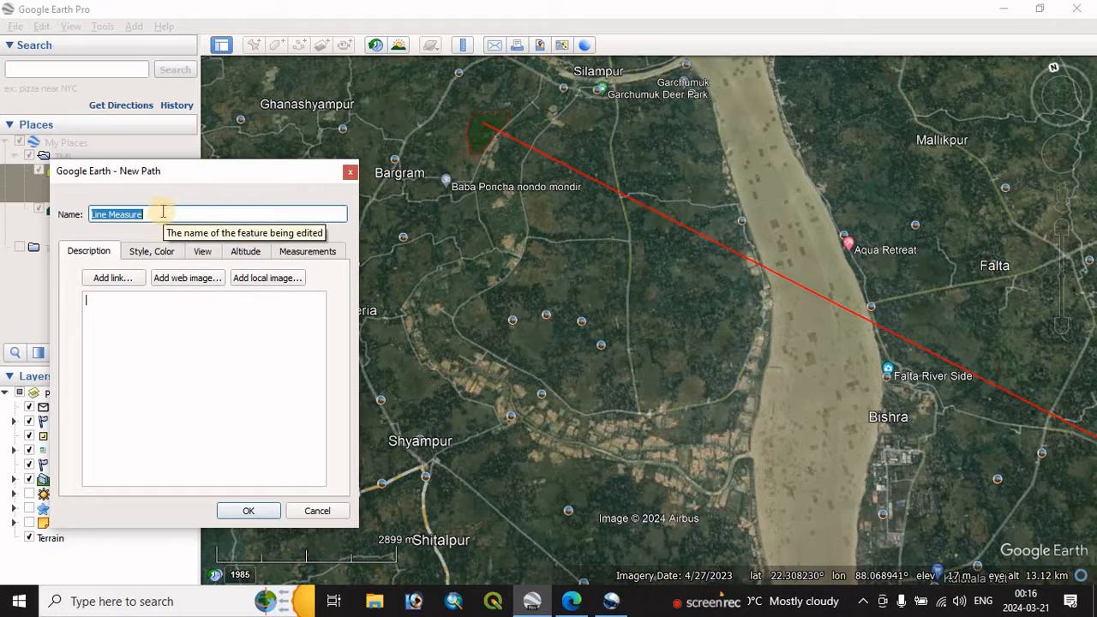
left_click(124, 213)
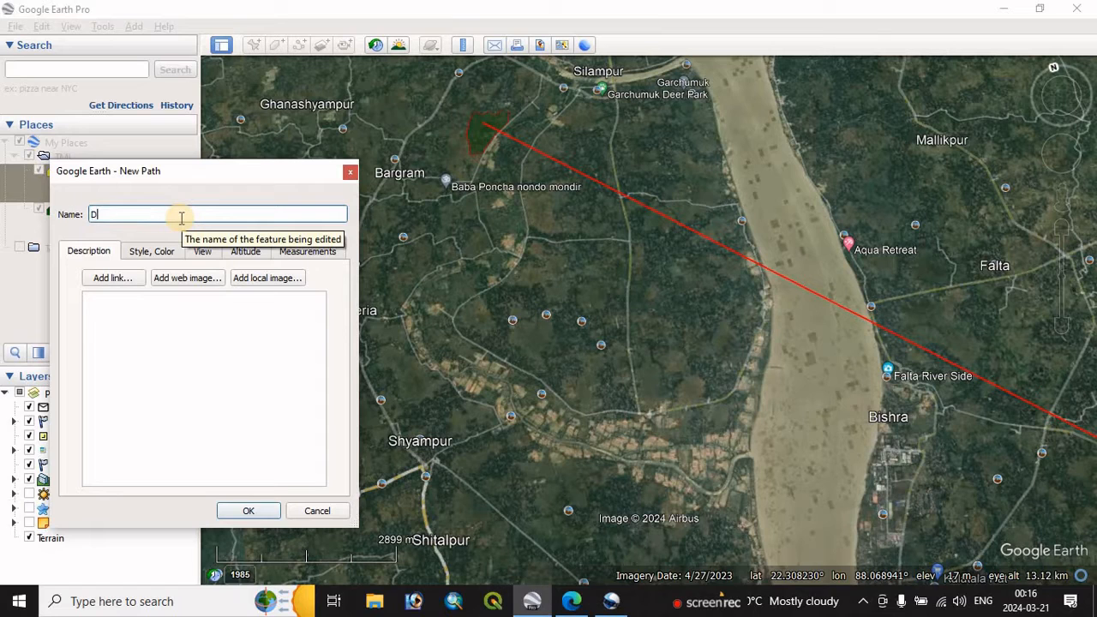
left_click(135, 259)
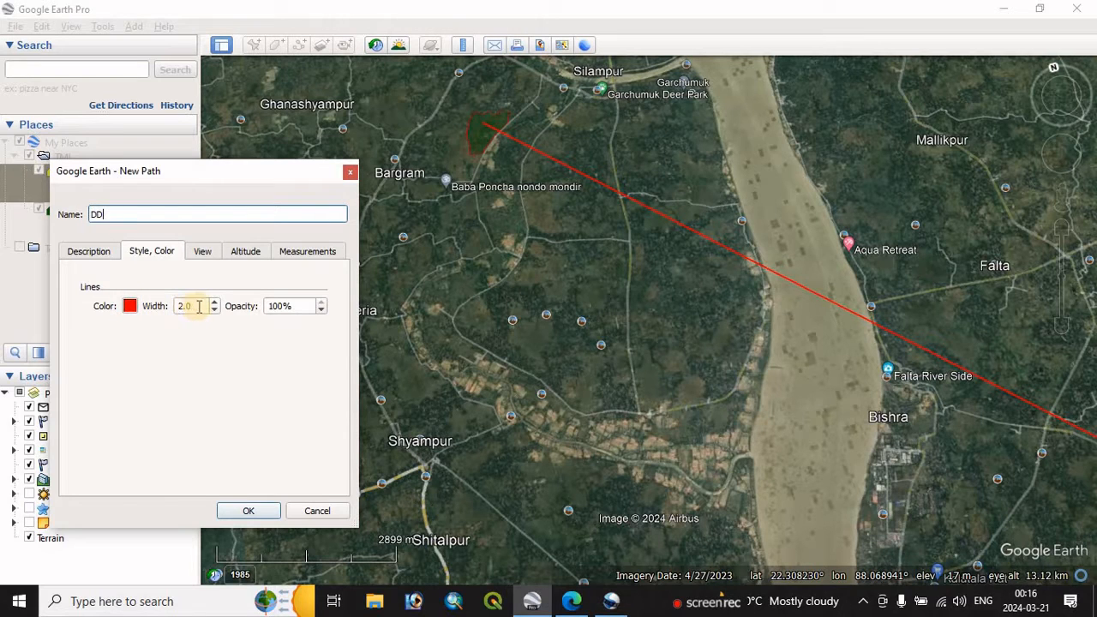
left_click_drag(199, 305, 168, 306)
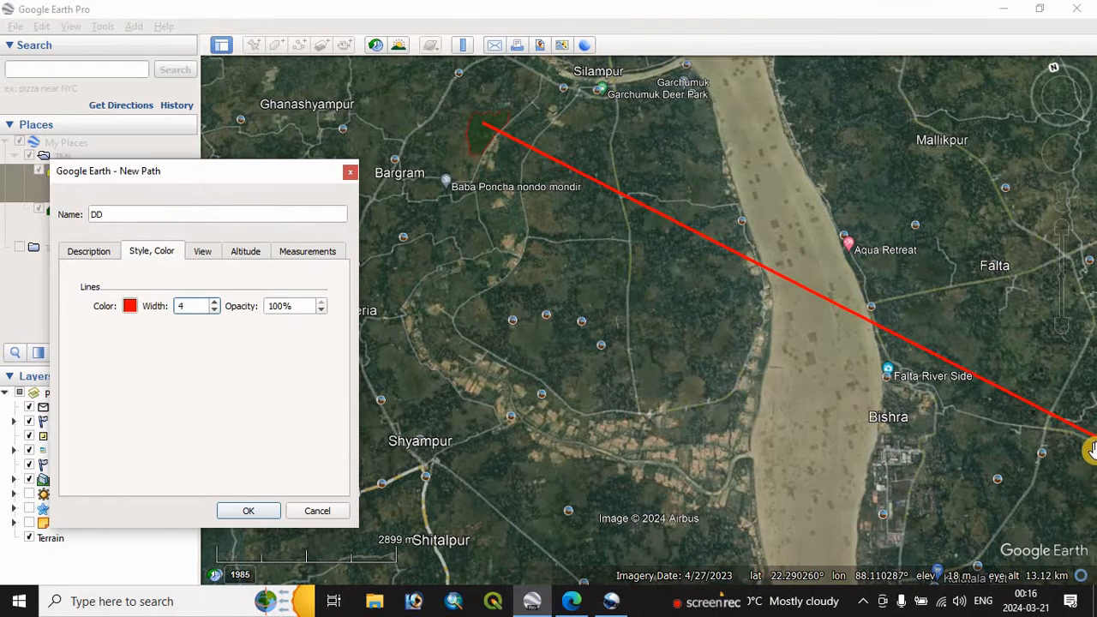
left_click(246, 515)
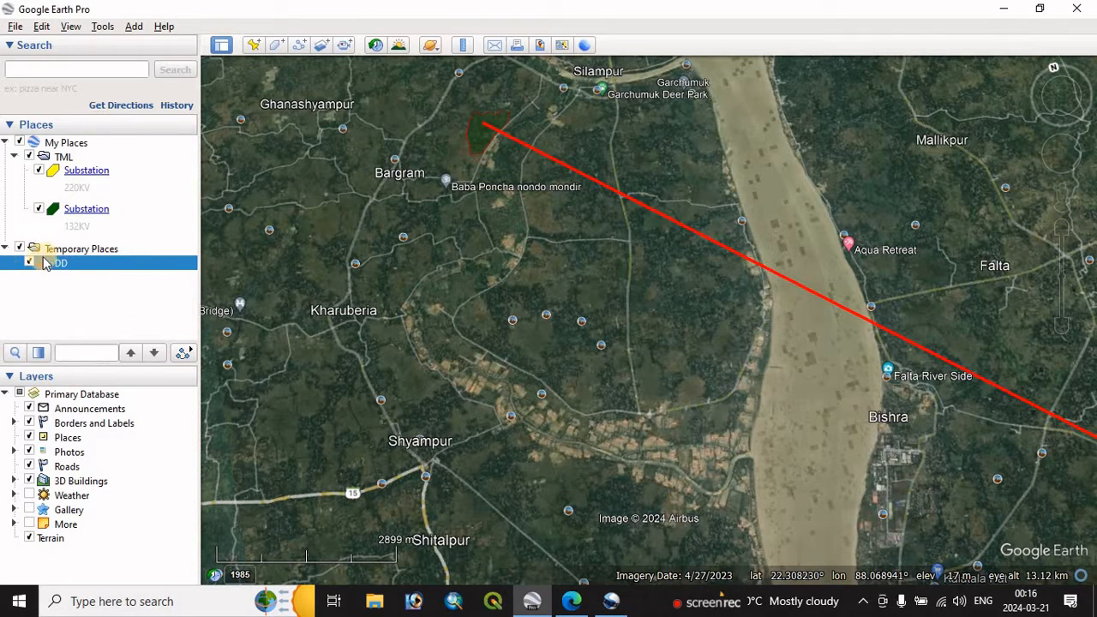
left_click_drag(63, 269, 76, 210)
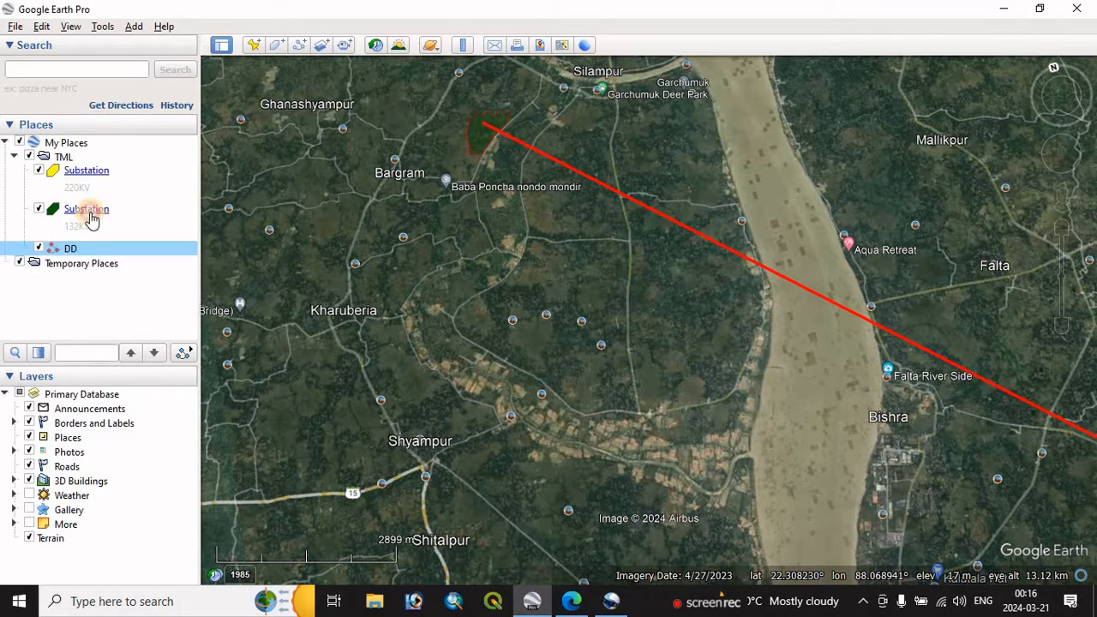
Start a new path named feeder inside the TML folder
right_click(76, 157)
mouse_move(120, 165)
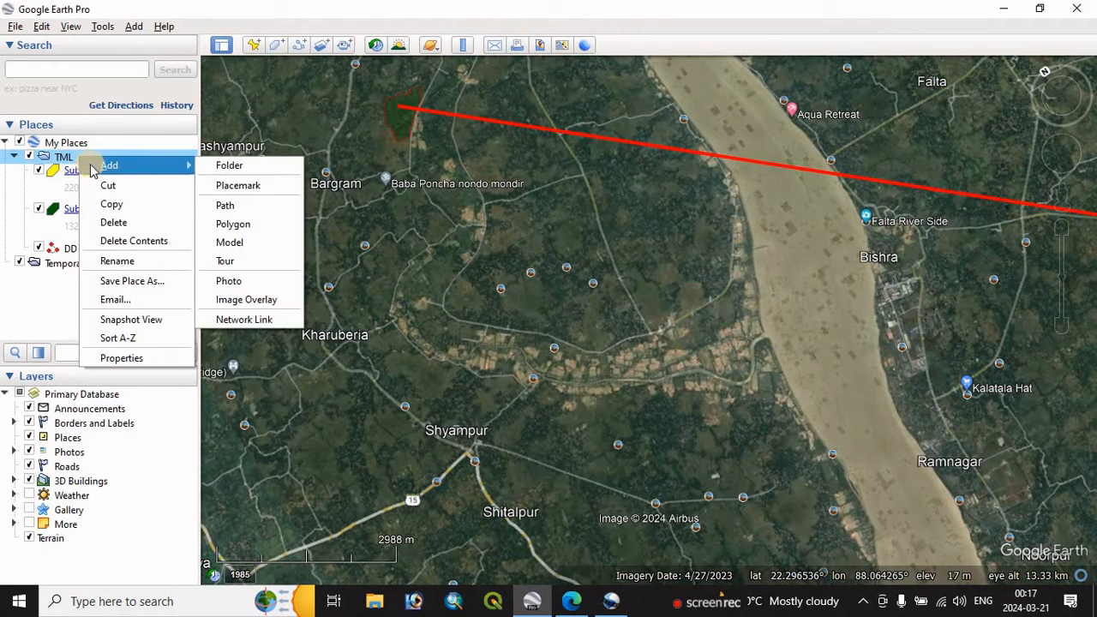
left_click(237, 210)
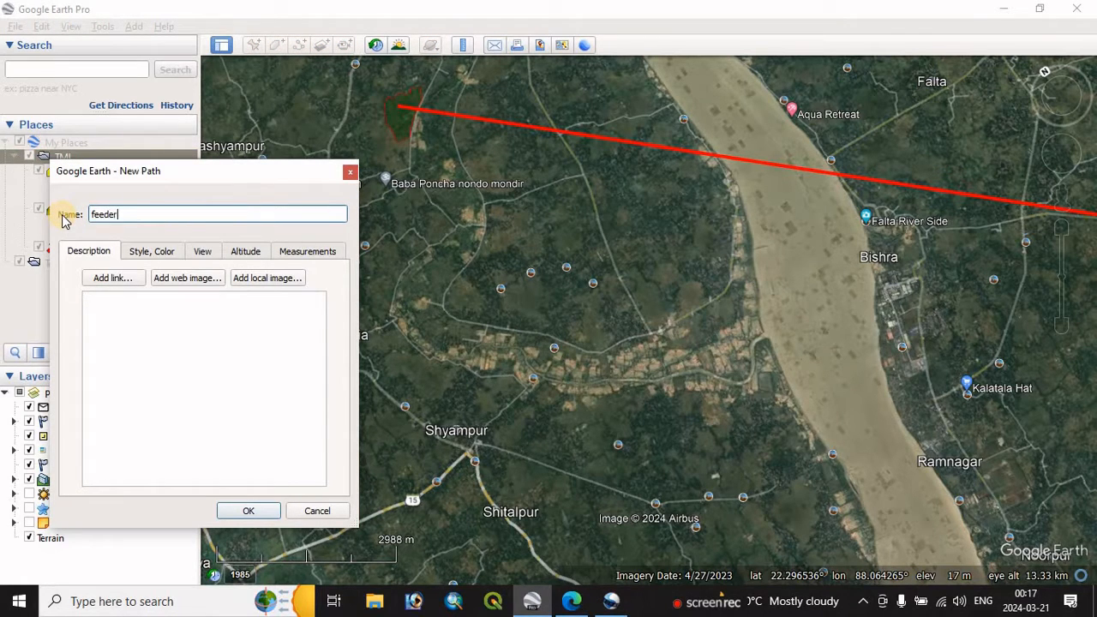
Set the feeder path's line color to green #00aa00, adjust its line width, and save the path
left_click(148, 252)
left_click(131, 306)
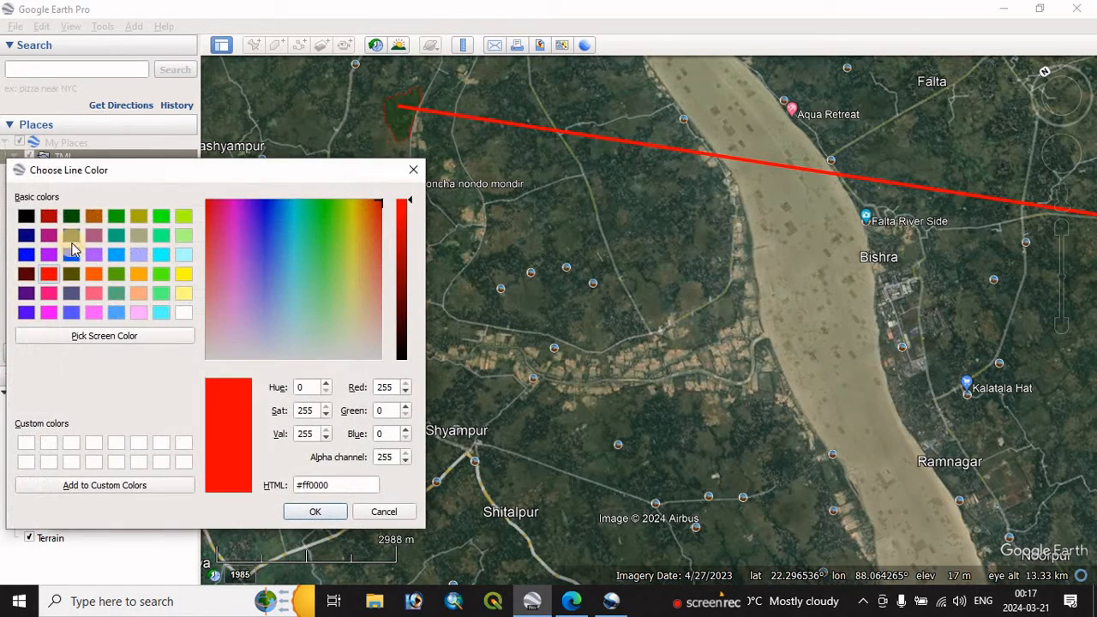
left_click(72, 217)
left_click(109, 220)
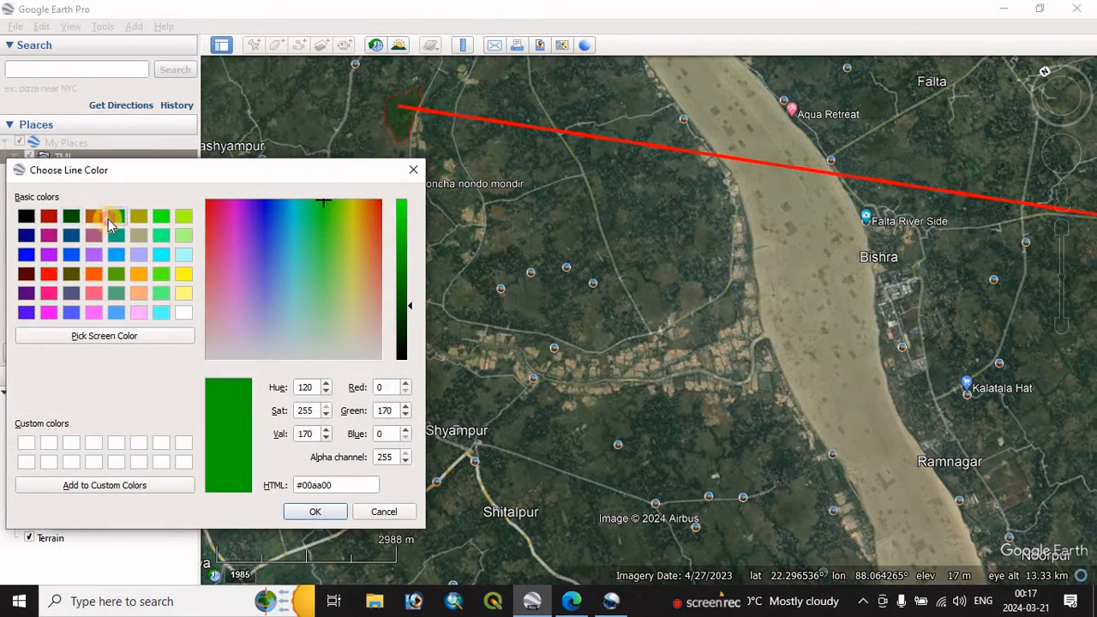
left_click(310, 511)
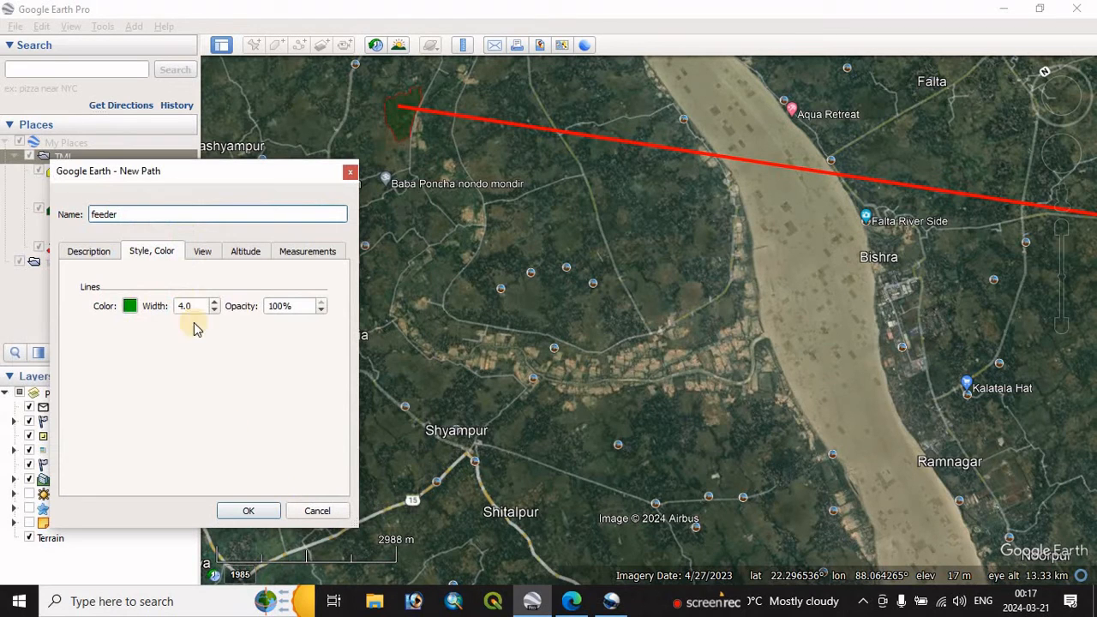
left_click_drag(192, 305, 153, 305)
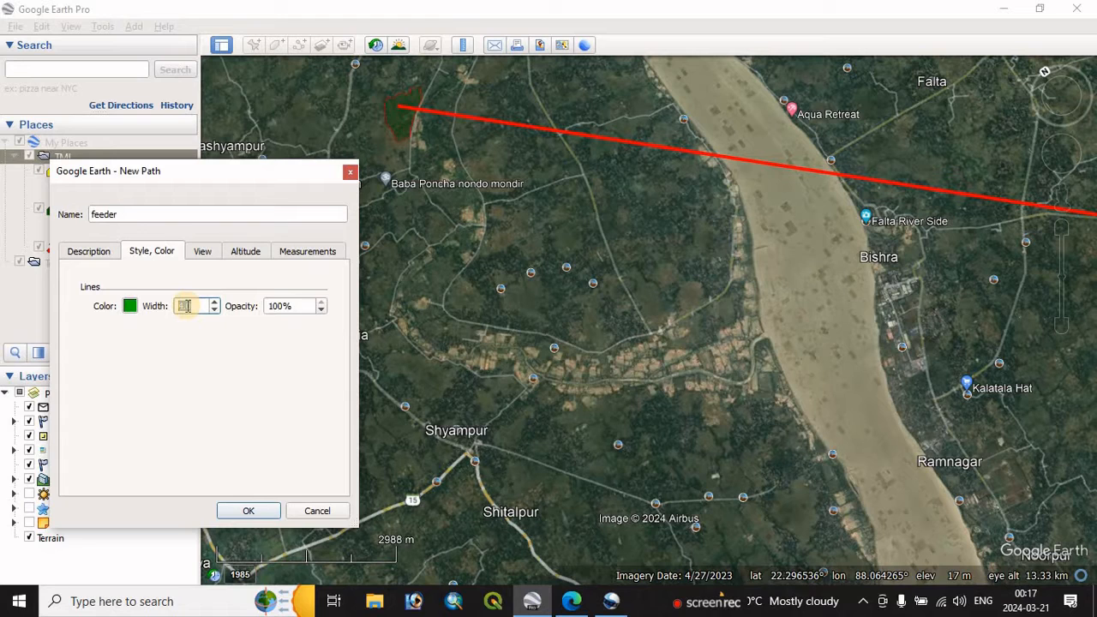
left_click(246, 512)
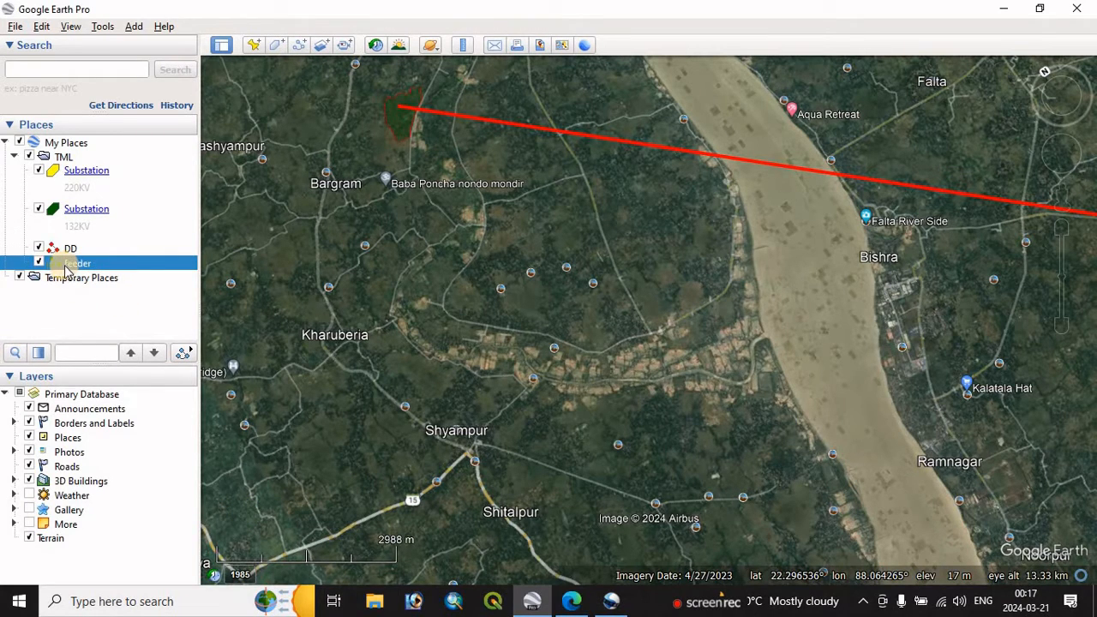
Reopen the feeder path for editing and place its first vertices from inside the 132KV substation polygon, following line DD toward the Mirjapur houses
right_click(69, 265)
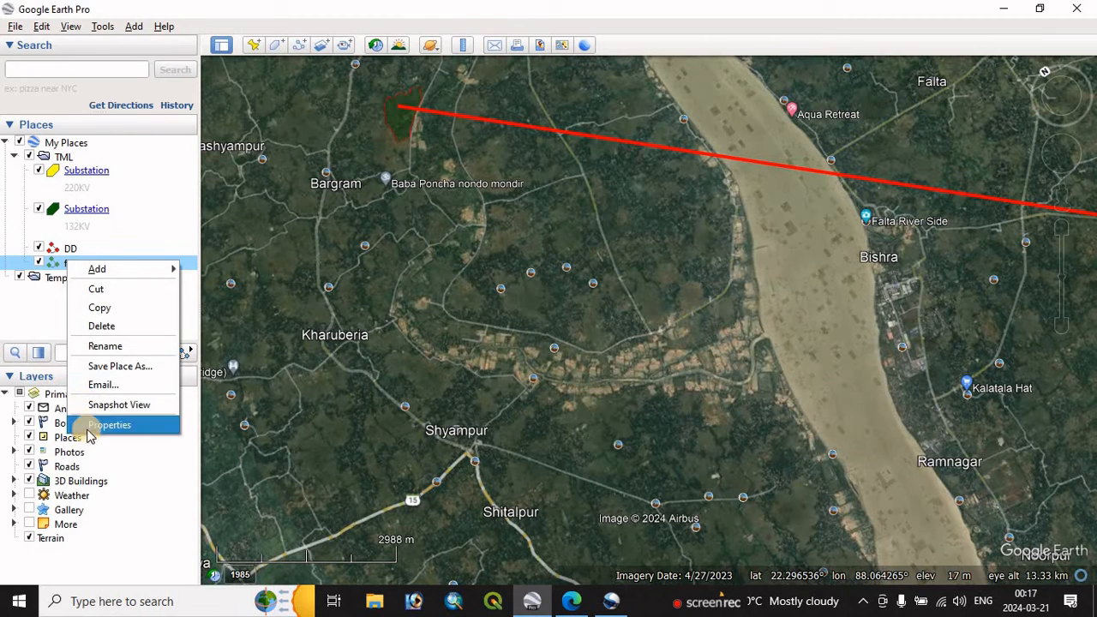
left_click(95, 425)
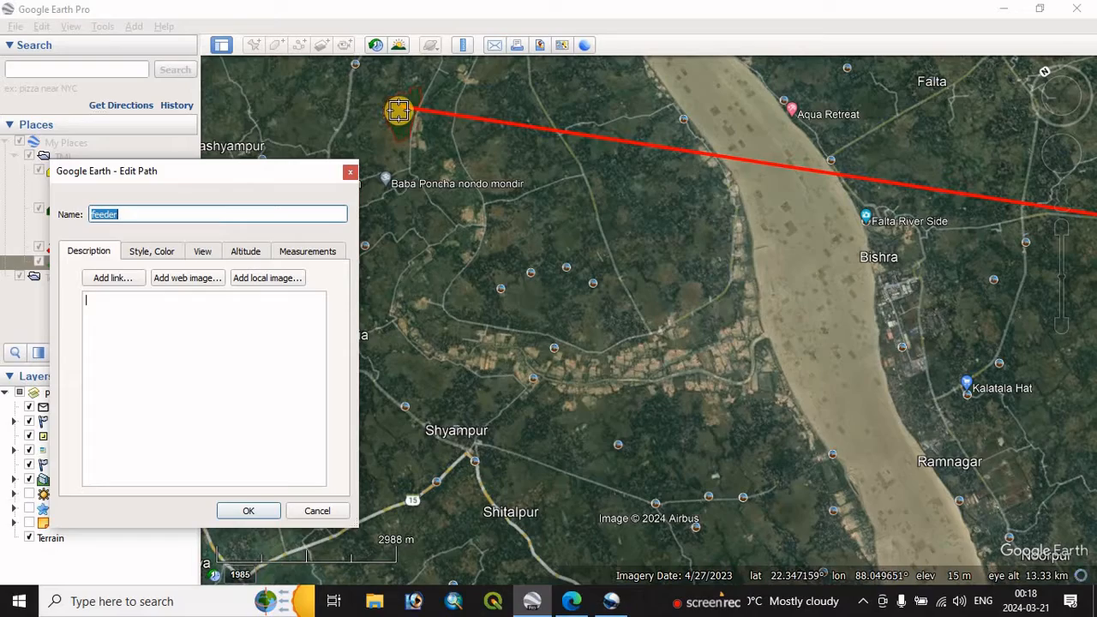
scroll(398, 109, "down", 2)
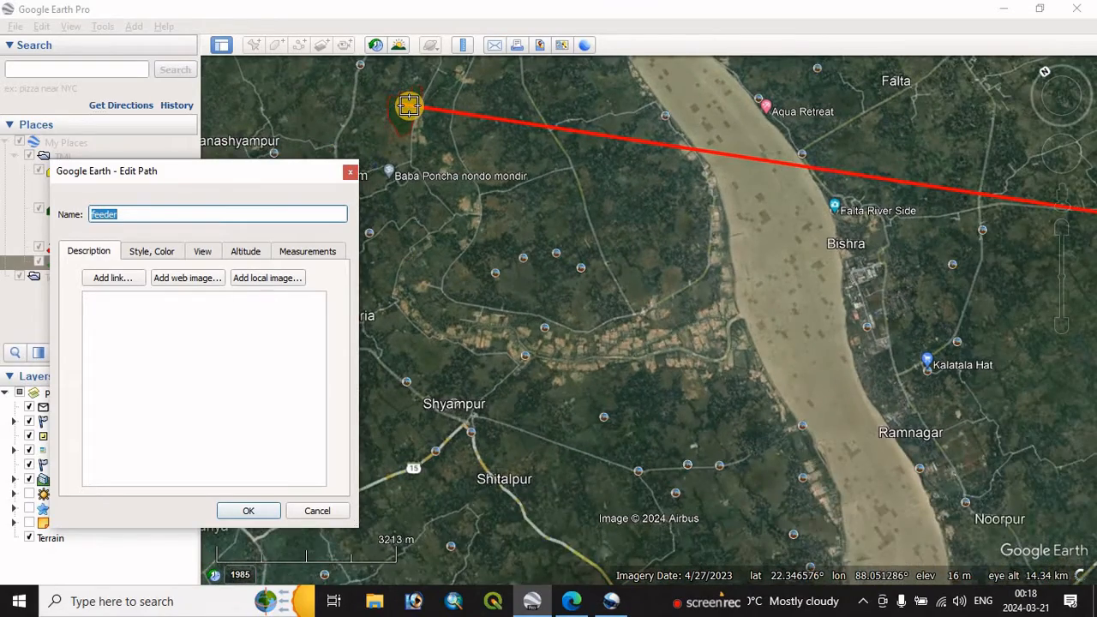
scroll(409, 105, "up", 5)
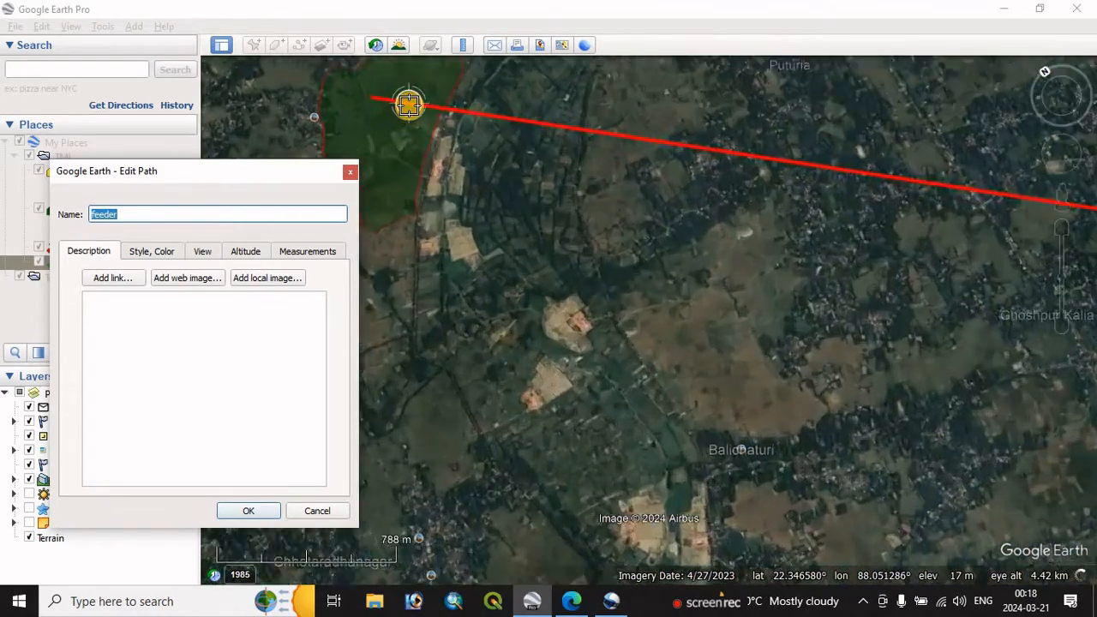
scroll(409, 106, "up", 2)
scroll(420, 118, "up", 3)
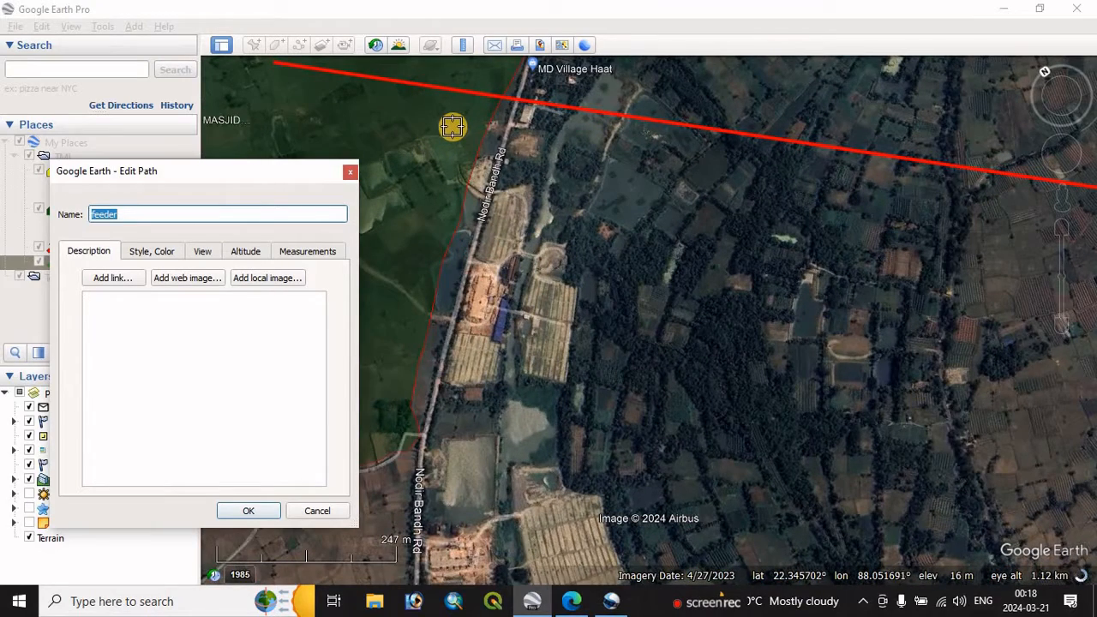
left_click(452, 127)
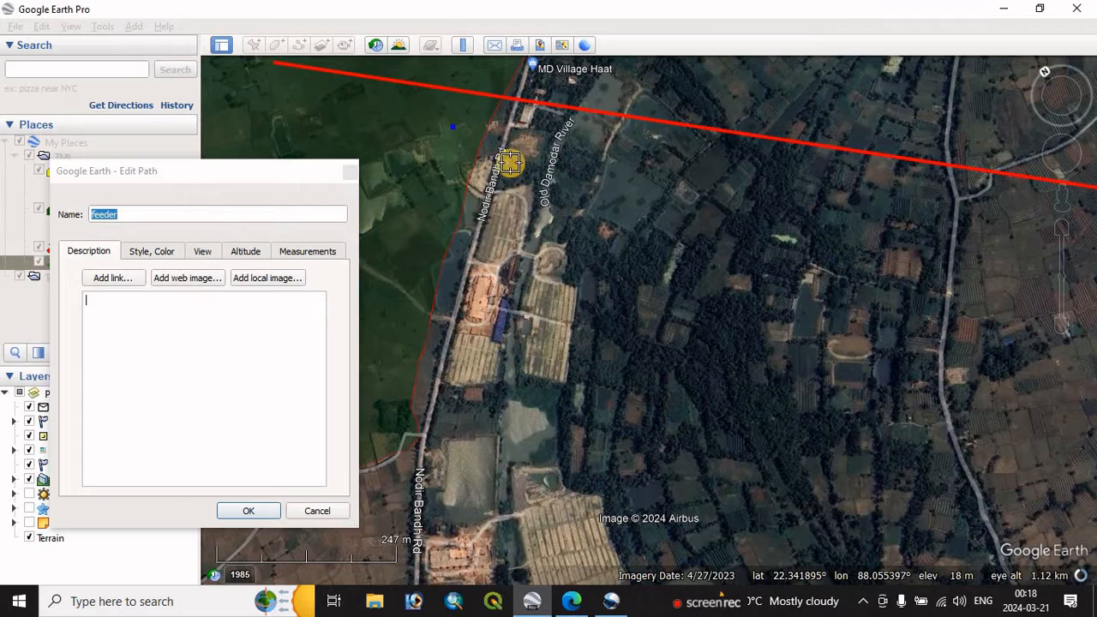
left_click(621, 172)
left_click(917, 207)
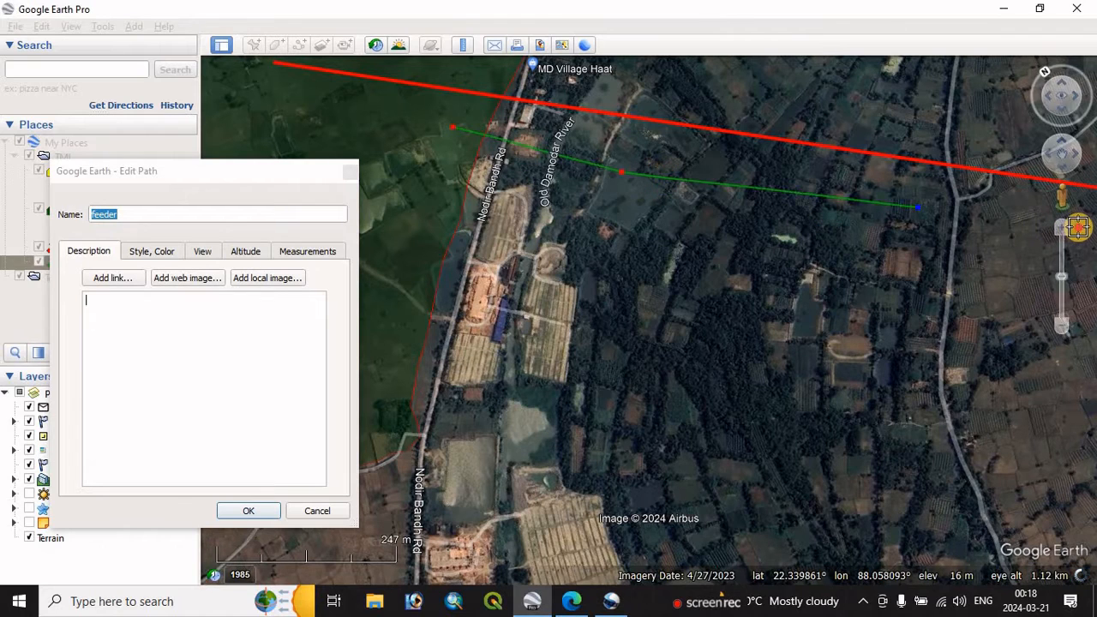
left_click(1078, 227)
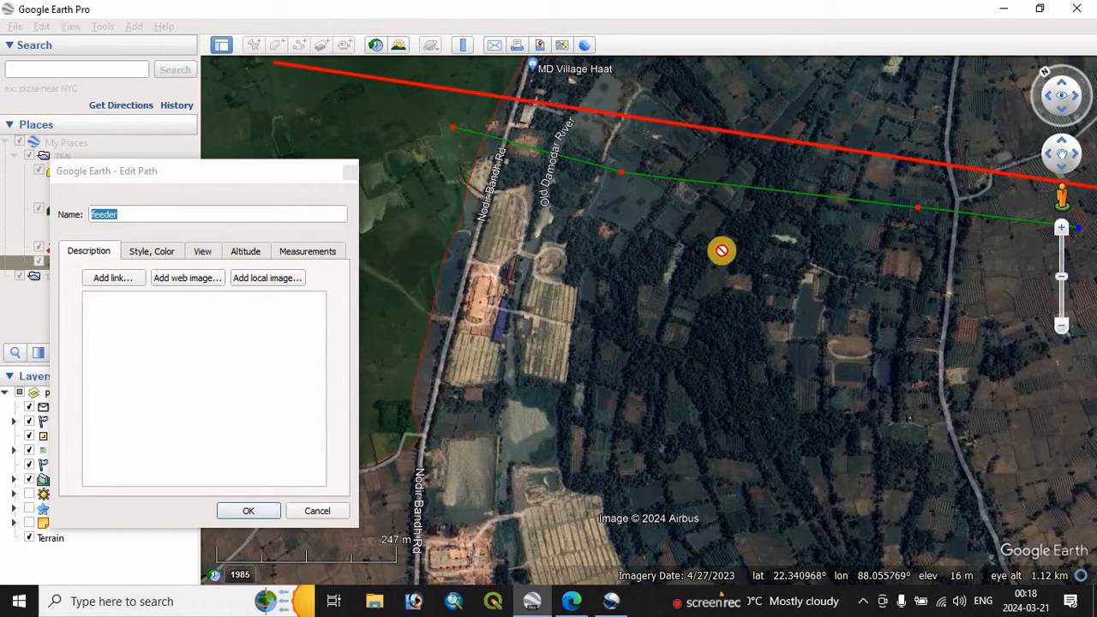
left_click(882, 213)
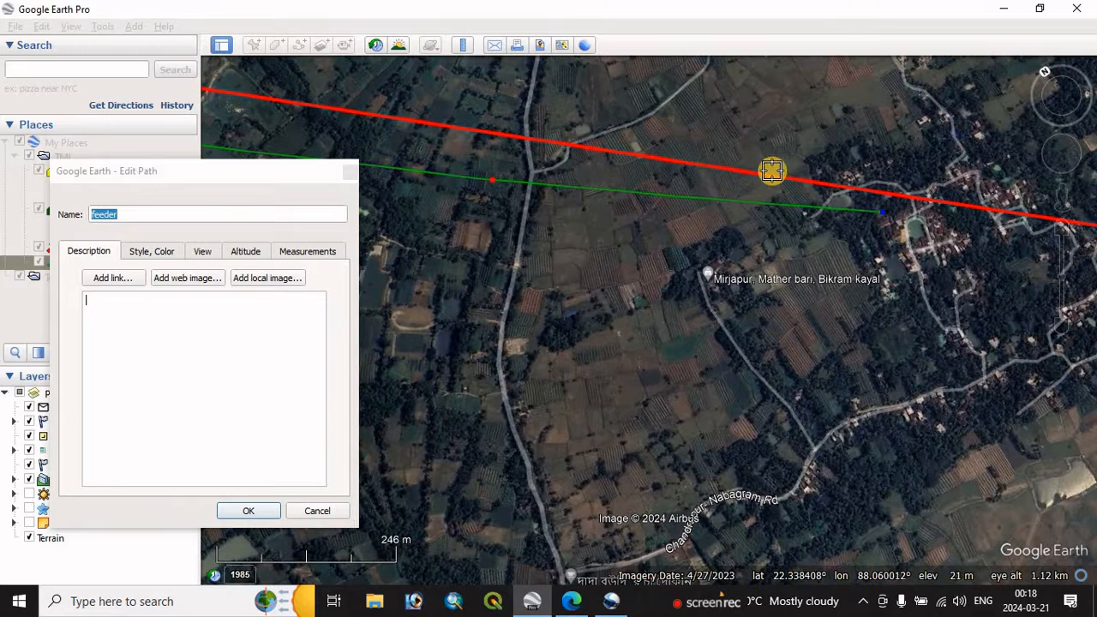
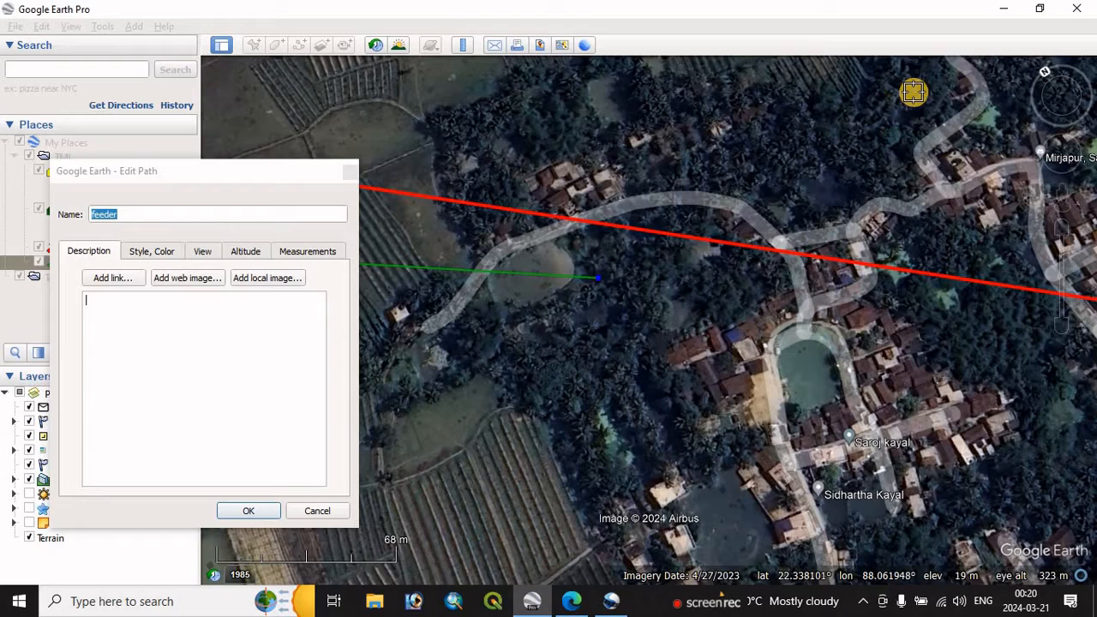
Route the feeder path across line DD and around the Mirjapur houses, shifting the bend vertex, adding one beyond the road, and save it
scroll(922, 191, "up", 2)
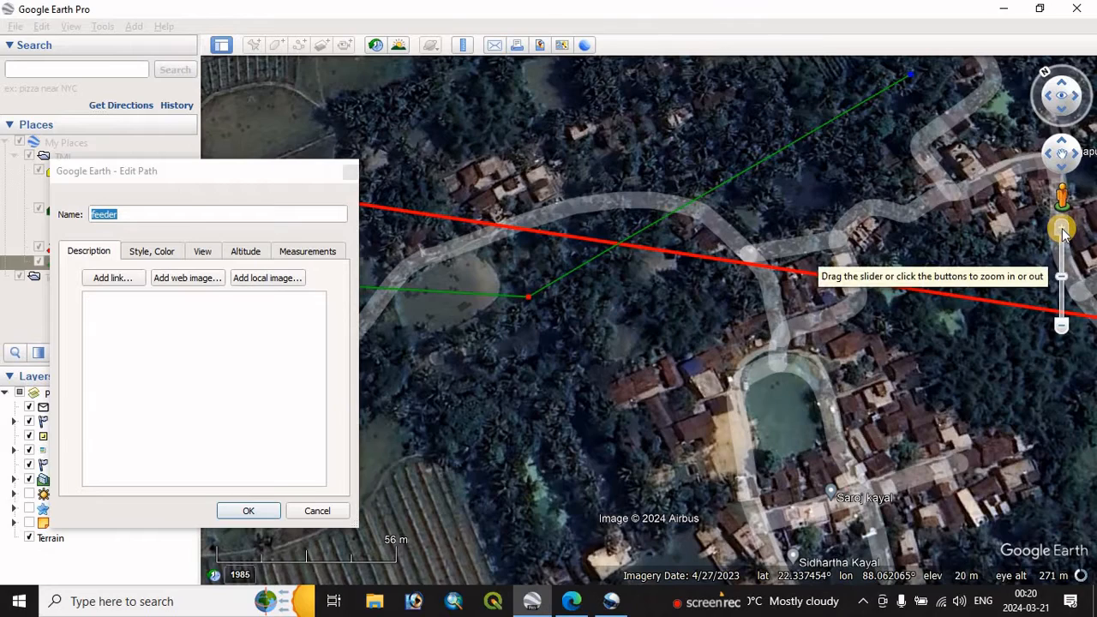
left_click(1061, 144)
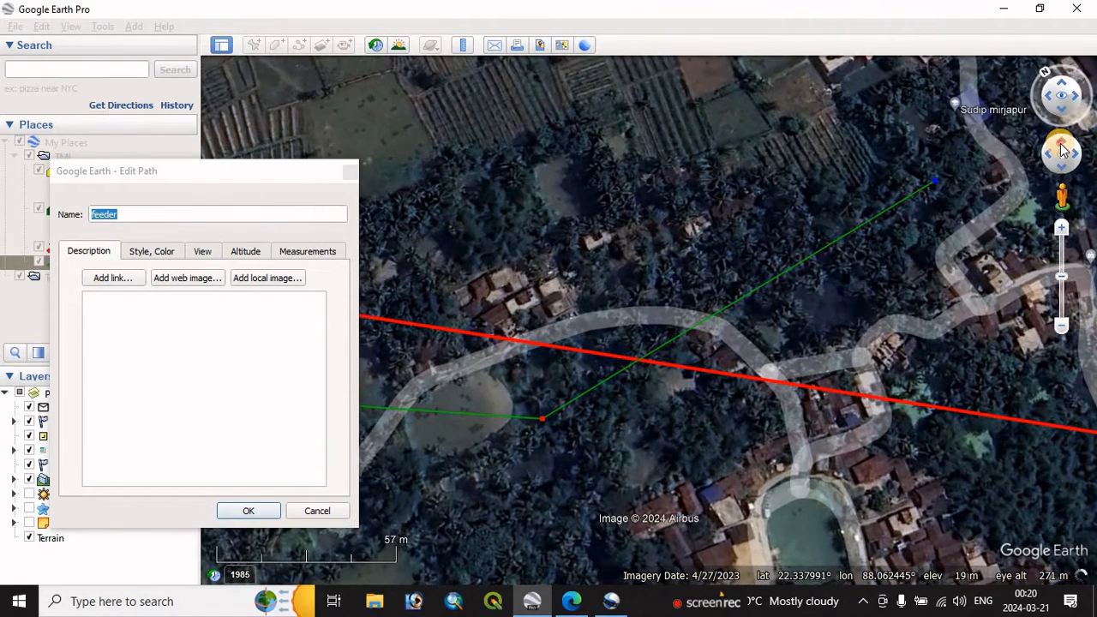
left_click(1061, 144)
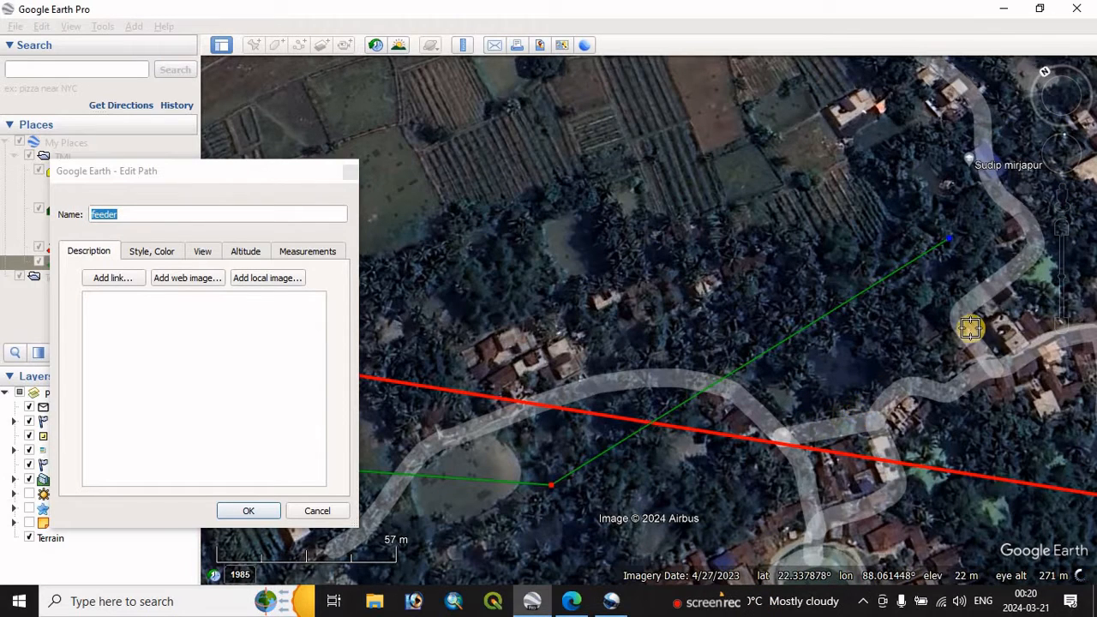
left_click(1078, 160)
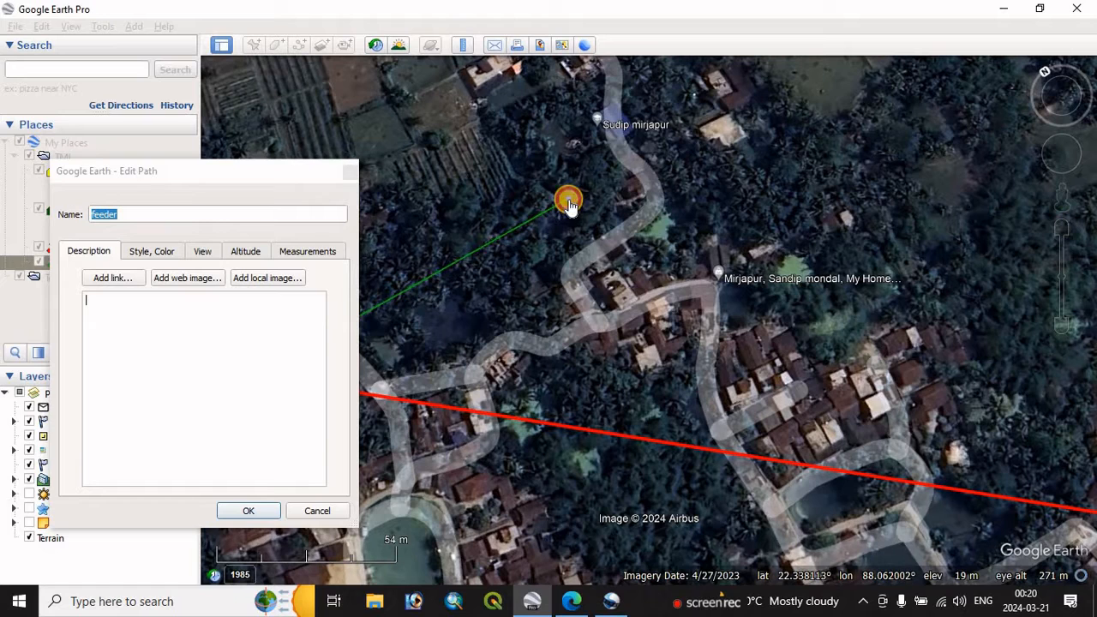
left_click_drag(569, 206, 562, 224)
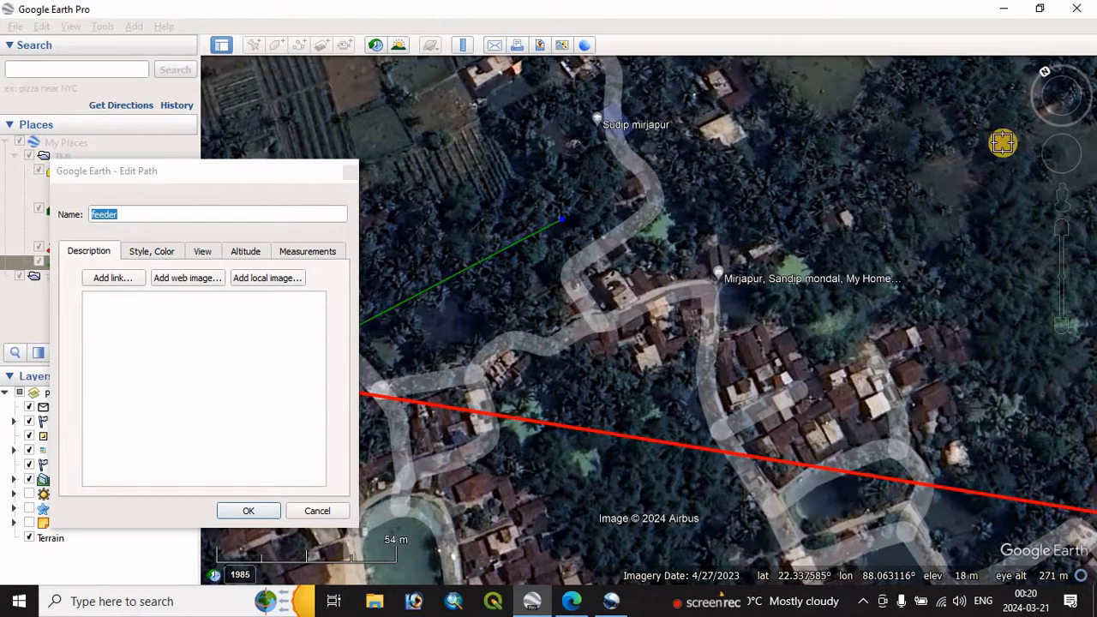
left_click(1006, 140)
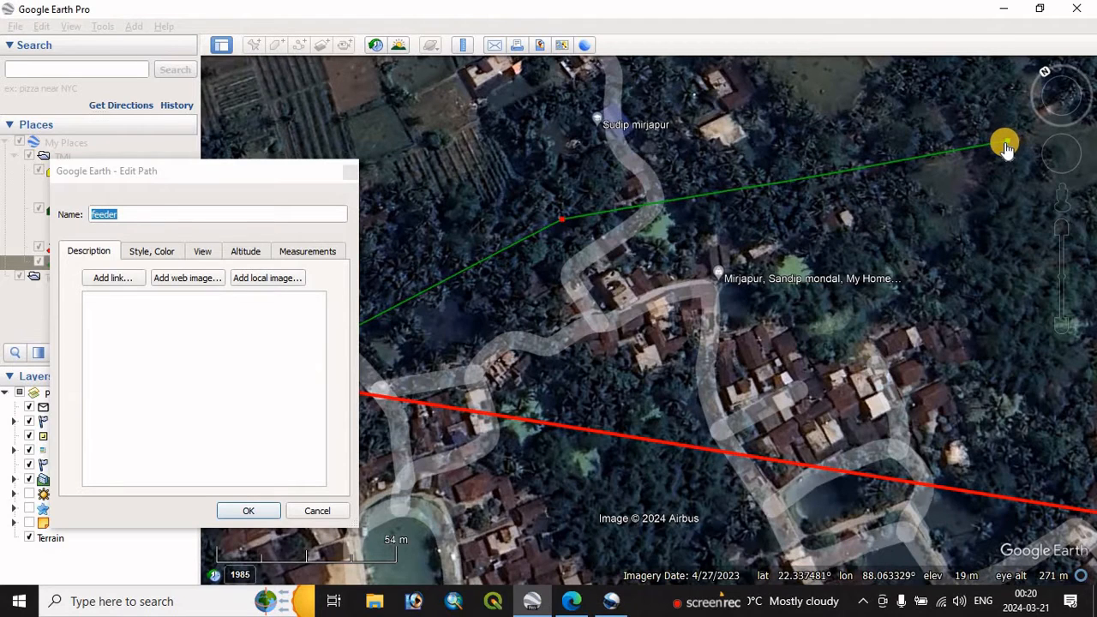
key("Right")
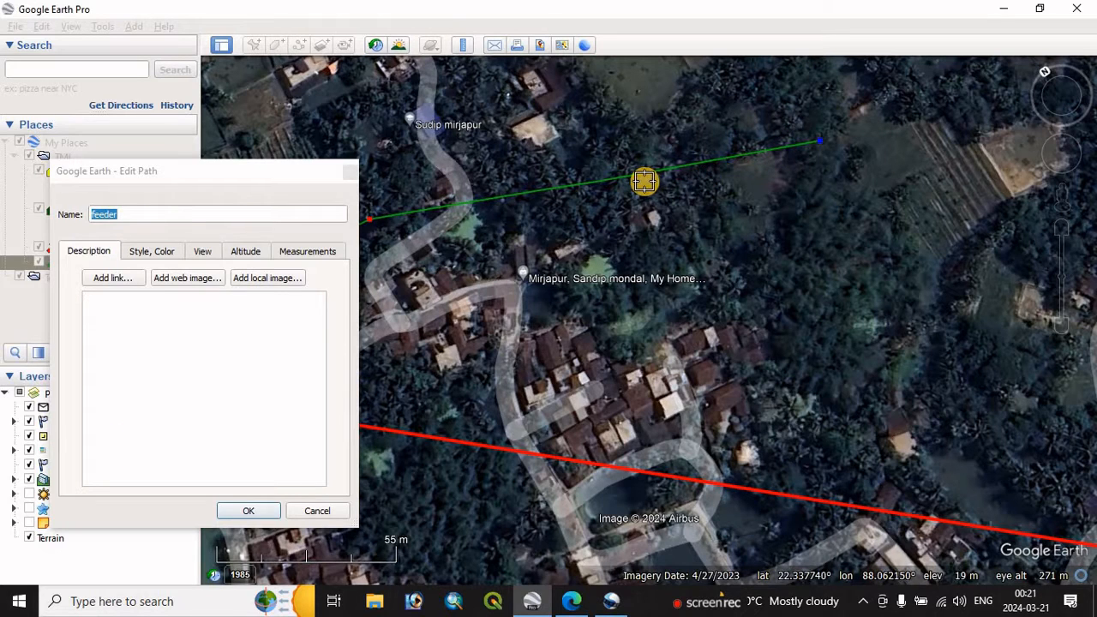
left_click(233, 517)
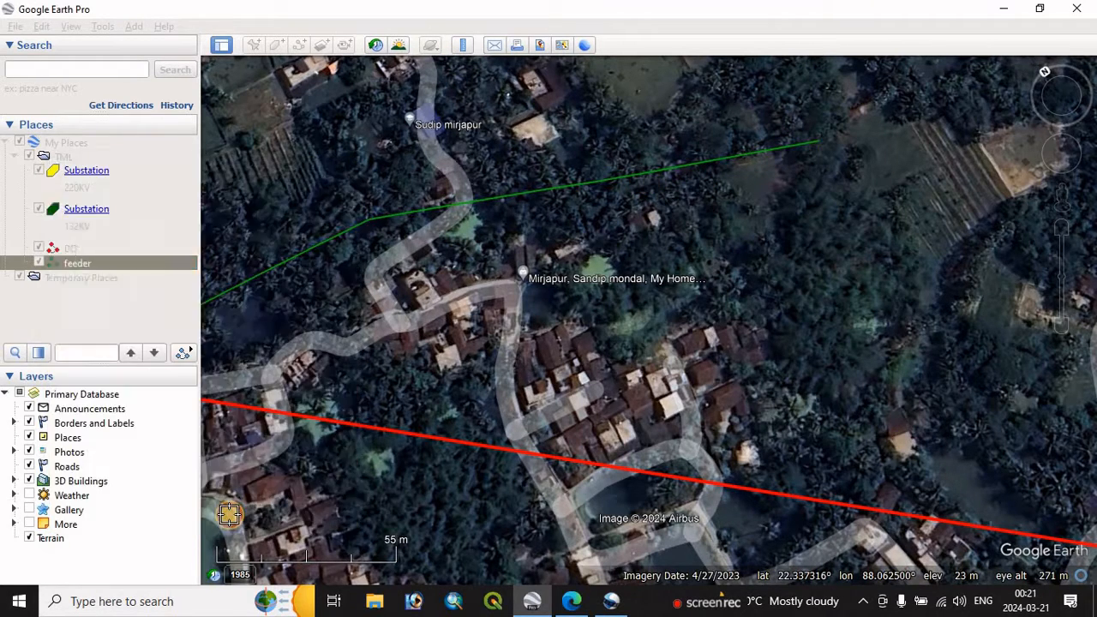
Measure the length of the feeder path's last segment in meters with a ruler line alongside it, and close the ruler
left_click(462, 47)
left_click_drag(447, 220, 780, 257)
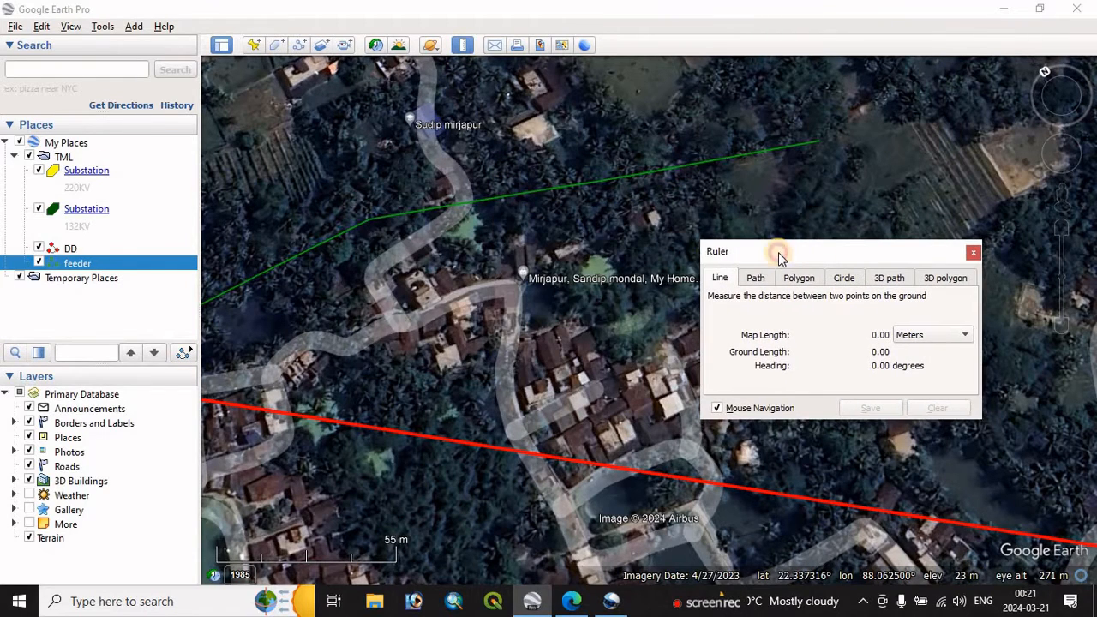
left_click(372, 230)
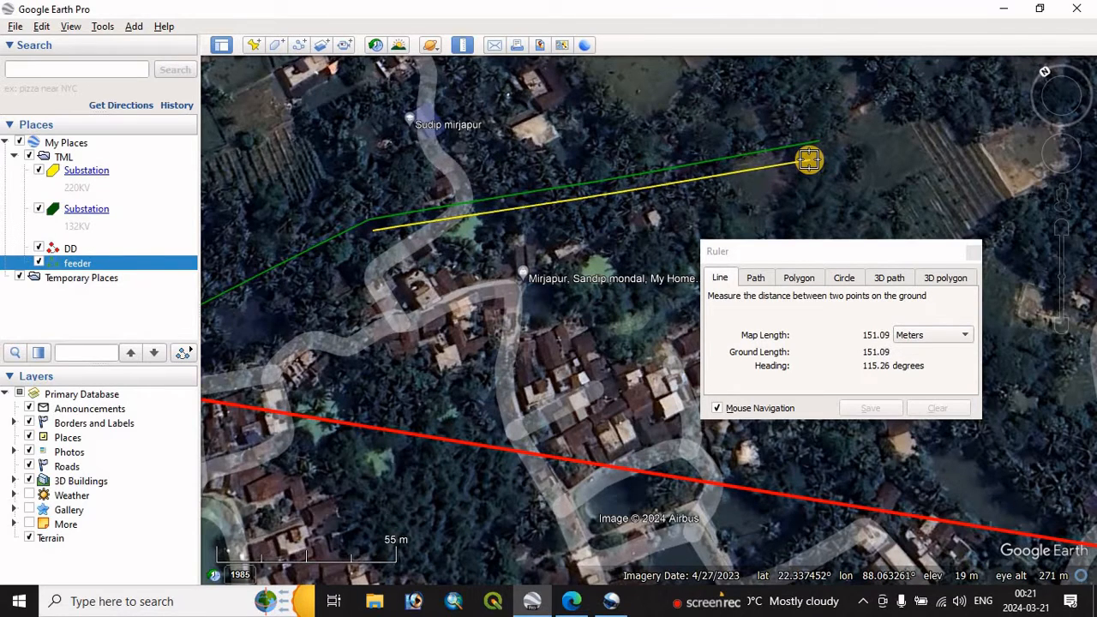
left_click(796, 190)
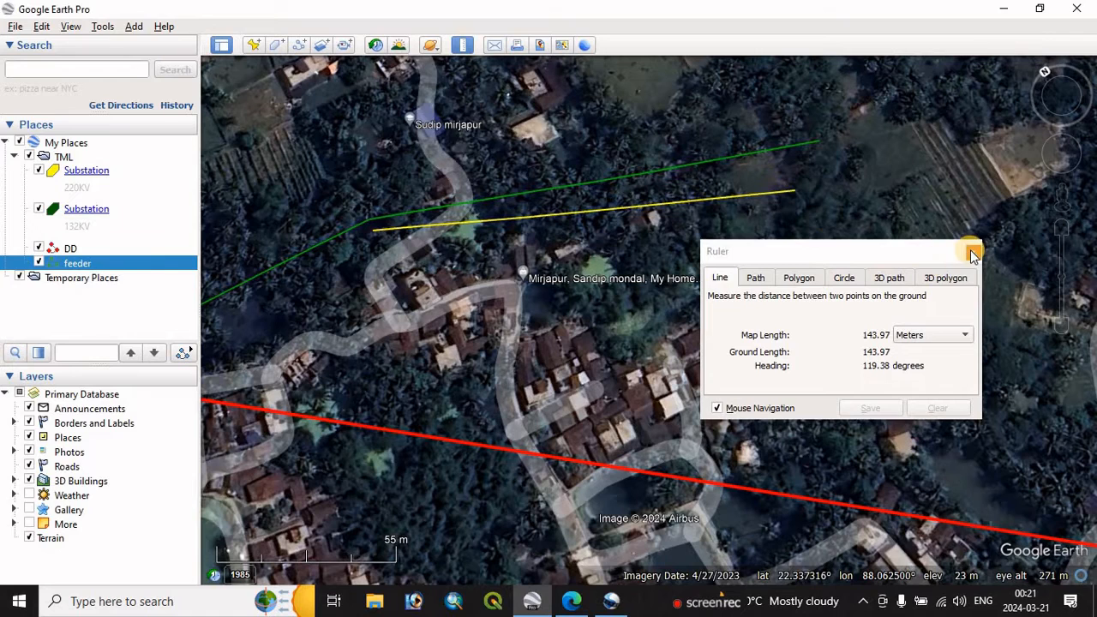
left_click(973, 253)
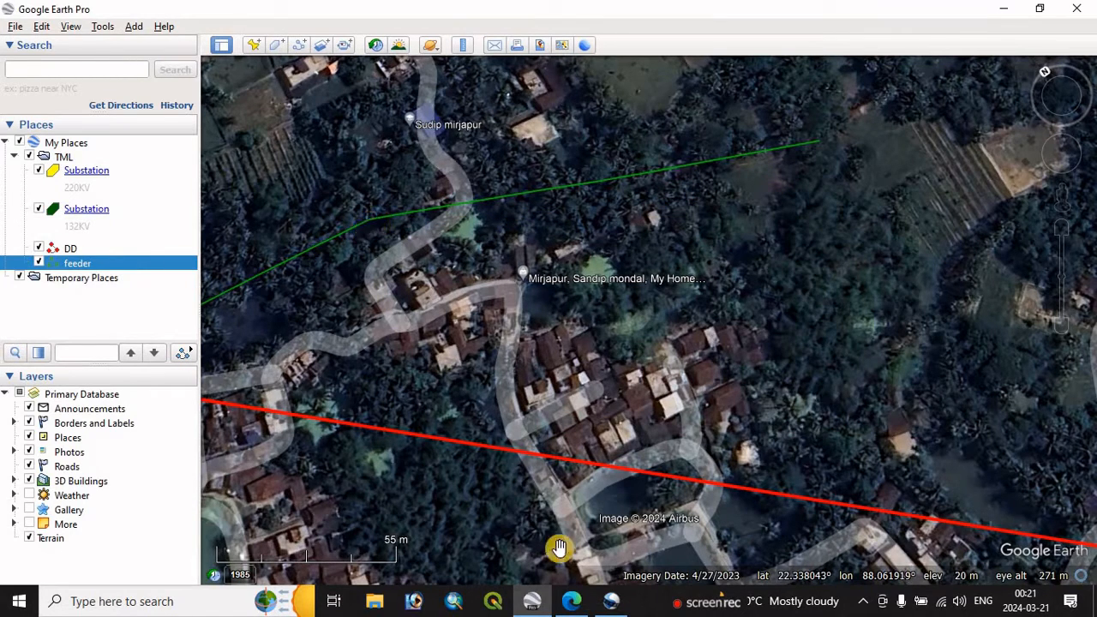
Switch to Microsoft Edge to review the list of tower types and their deviation angles in 011.pdf, and return to Google Earth Pro
left_click(572, 601)
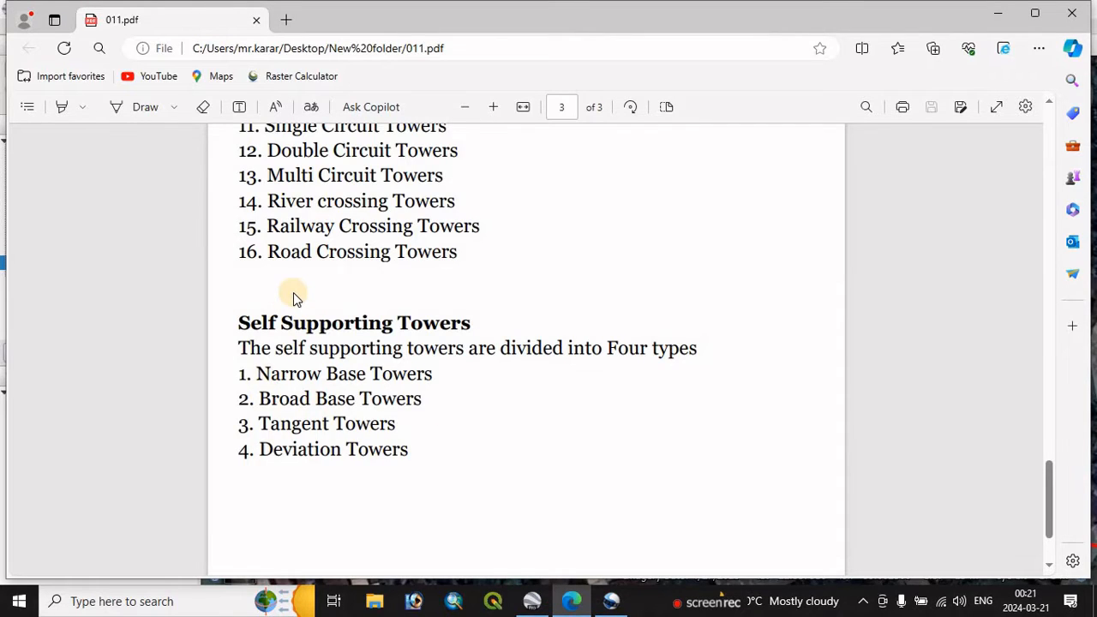
scroll(294, 292, "up", 3)
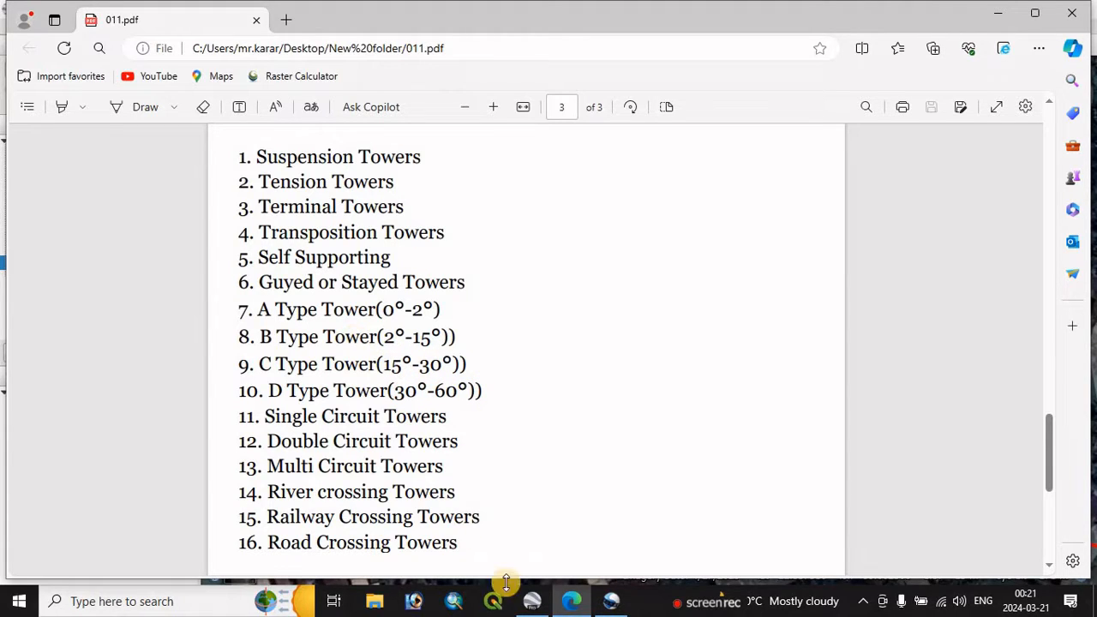
mouse_move(611, 603)
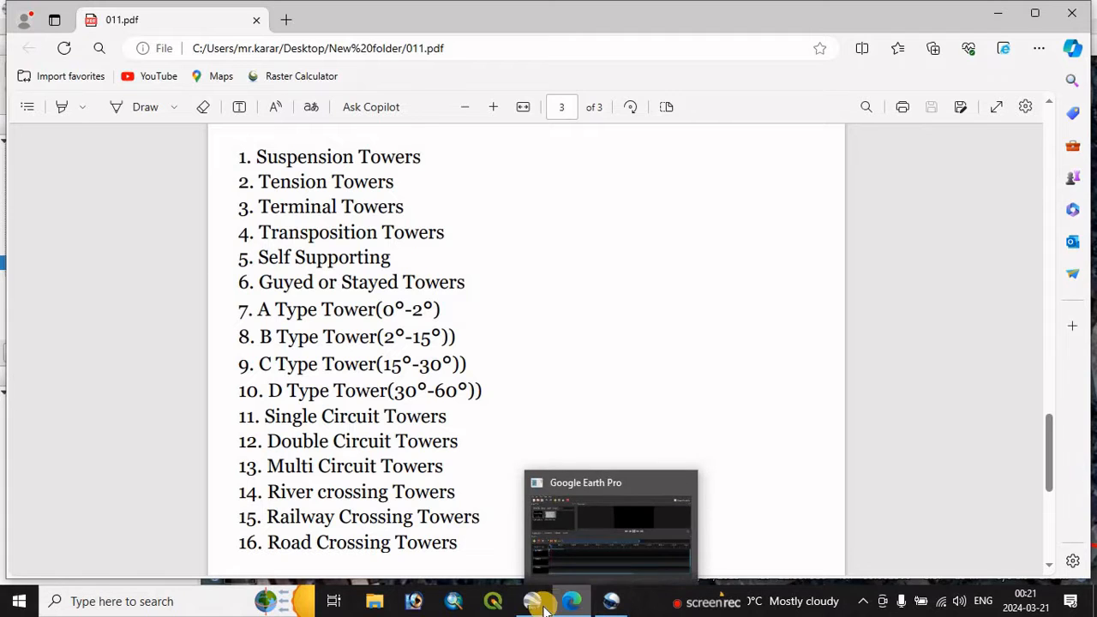
left_click(600, 504)
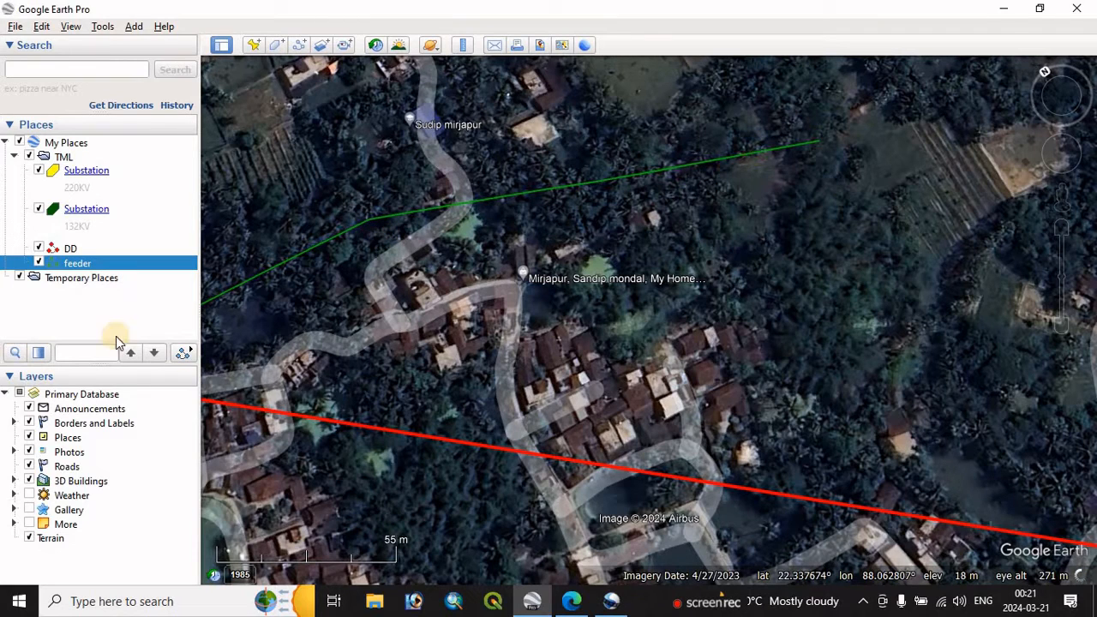
Reopen the feeder path for editing and extend it past Rashul pur and across line DD to the road near Chandpur Upendranath High School(HS)
right_click(79, 266)
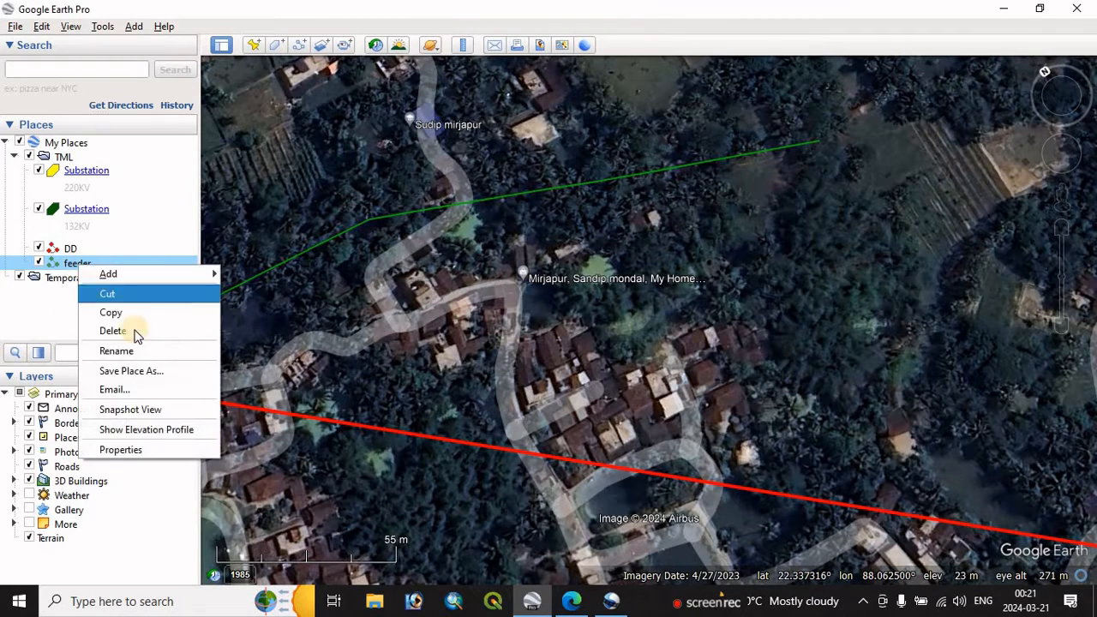
left_click(106, 451)
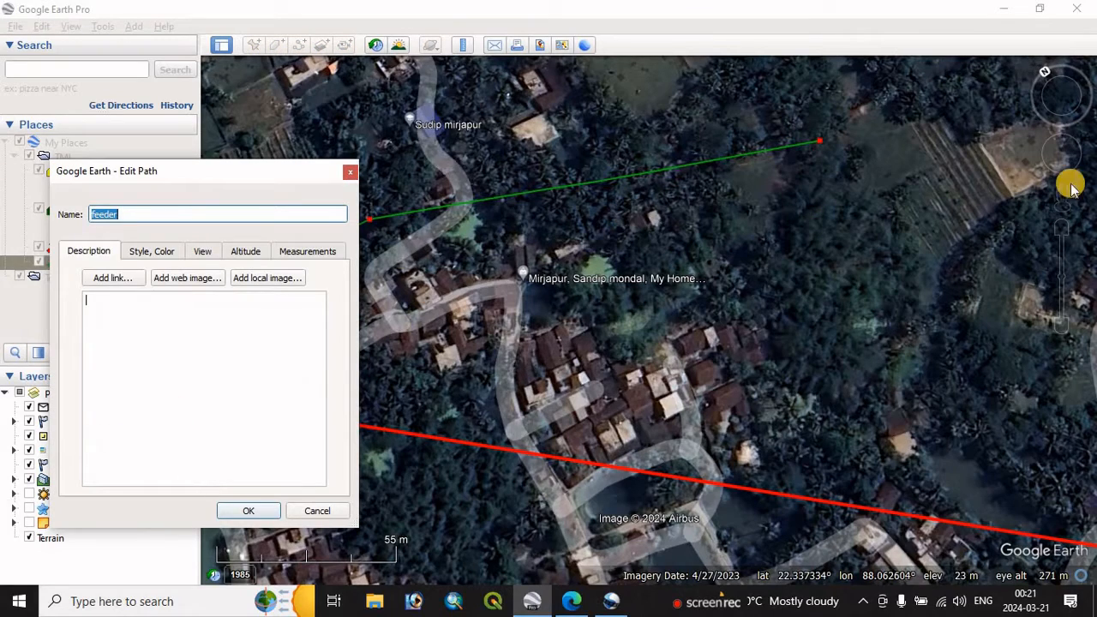
left_click(1077, 154)
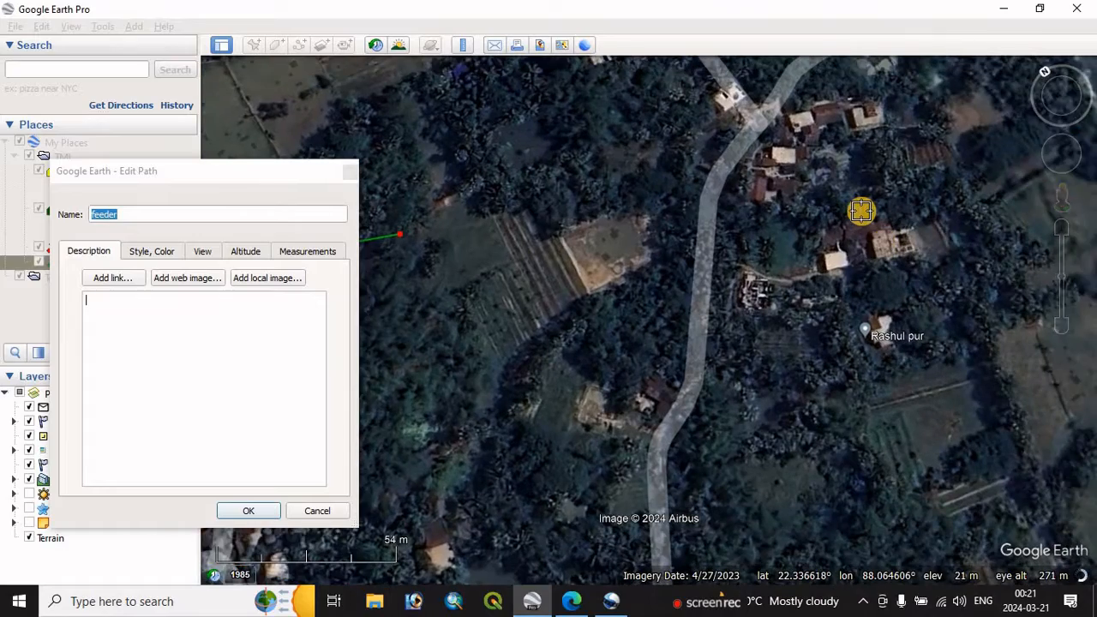
scroll(861, 211, "up", 2)
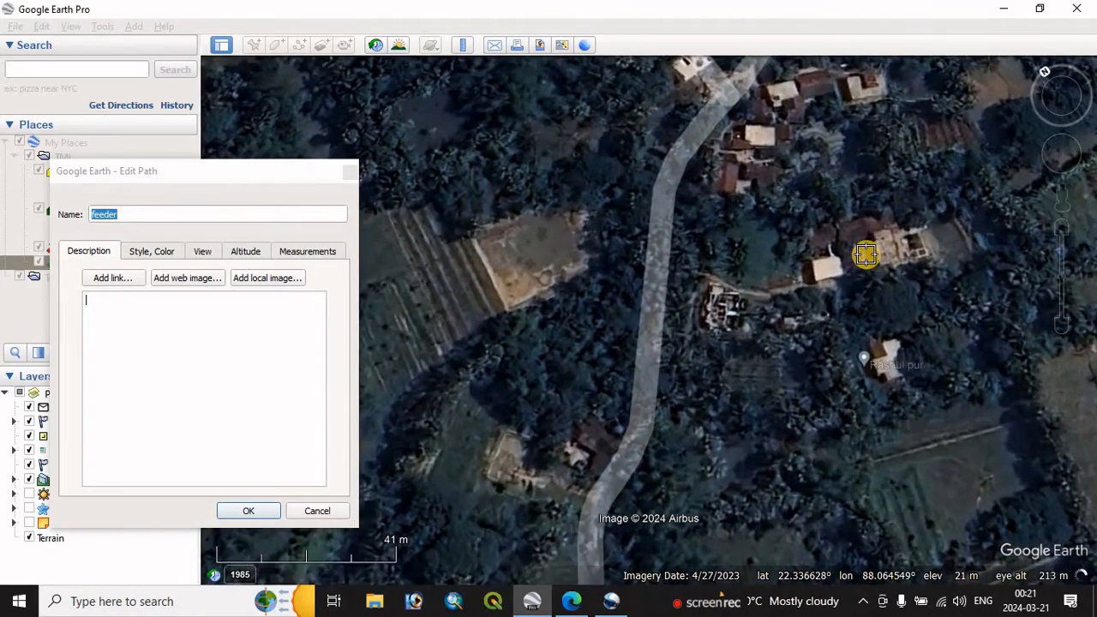
scroll(866, 254, "up", 2)
scroll(869, 257, "down", 1)
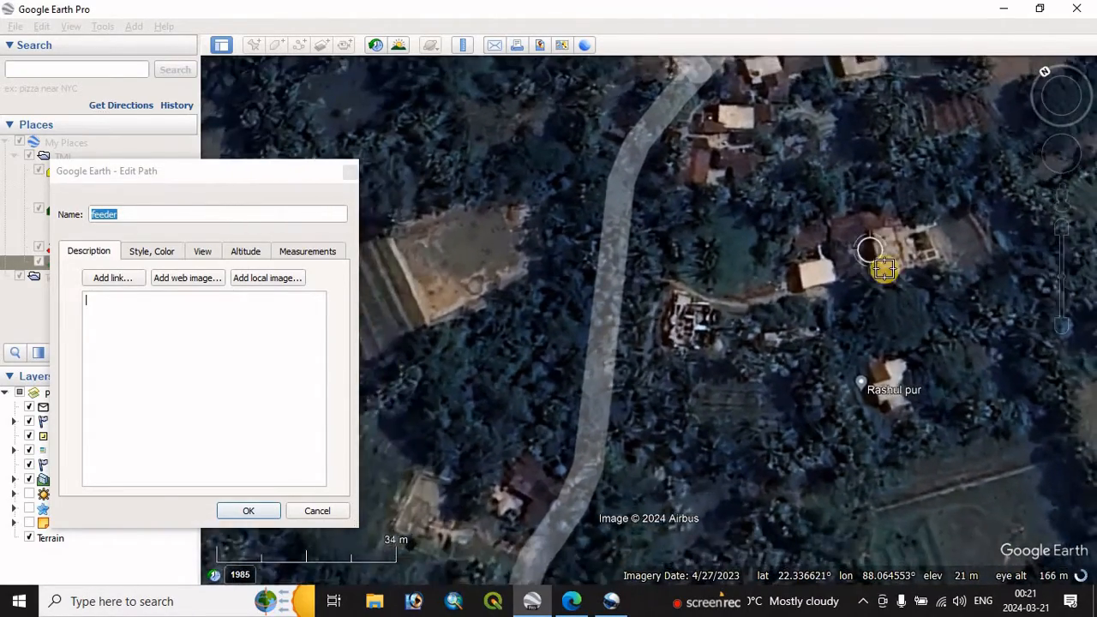
left_click(1063, 327)
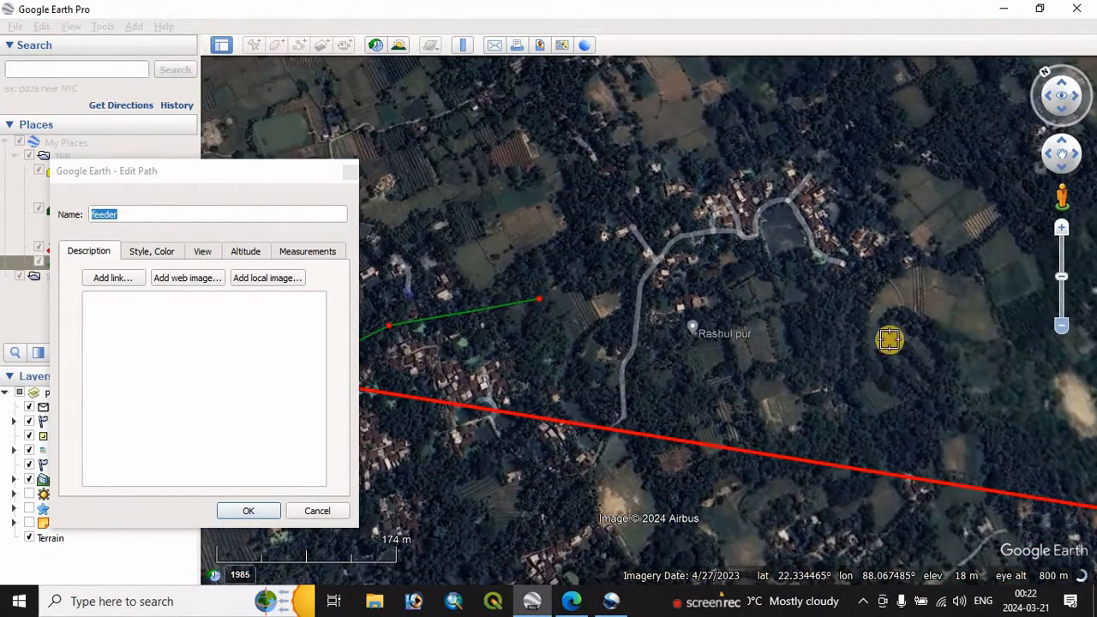
left_click(764, 285)
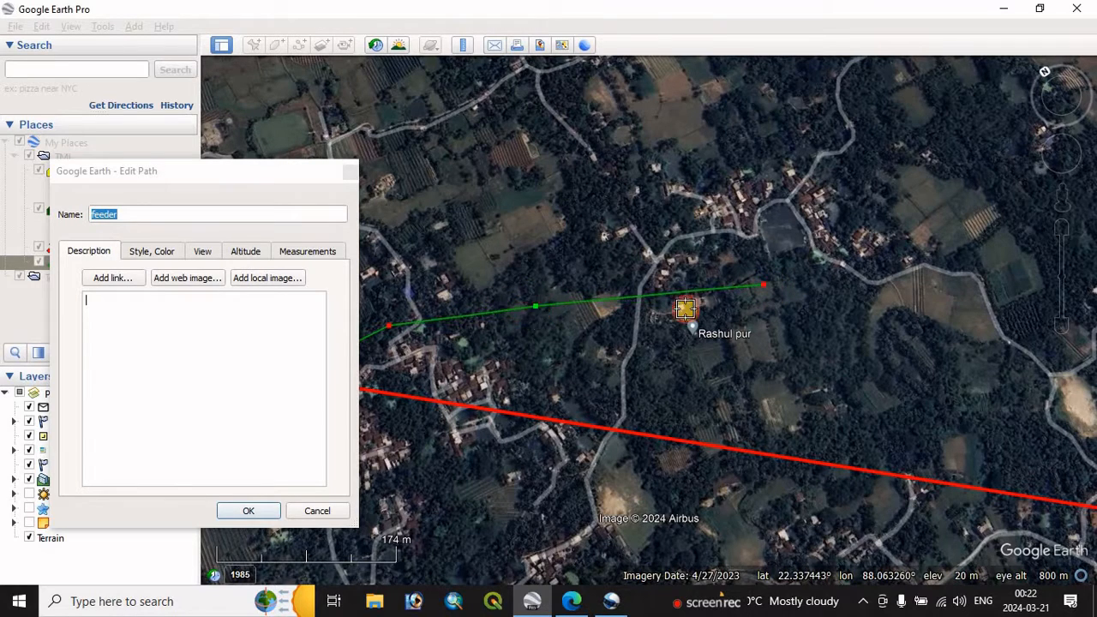
left_click_drag(765, 289, 766, 373)
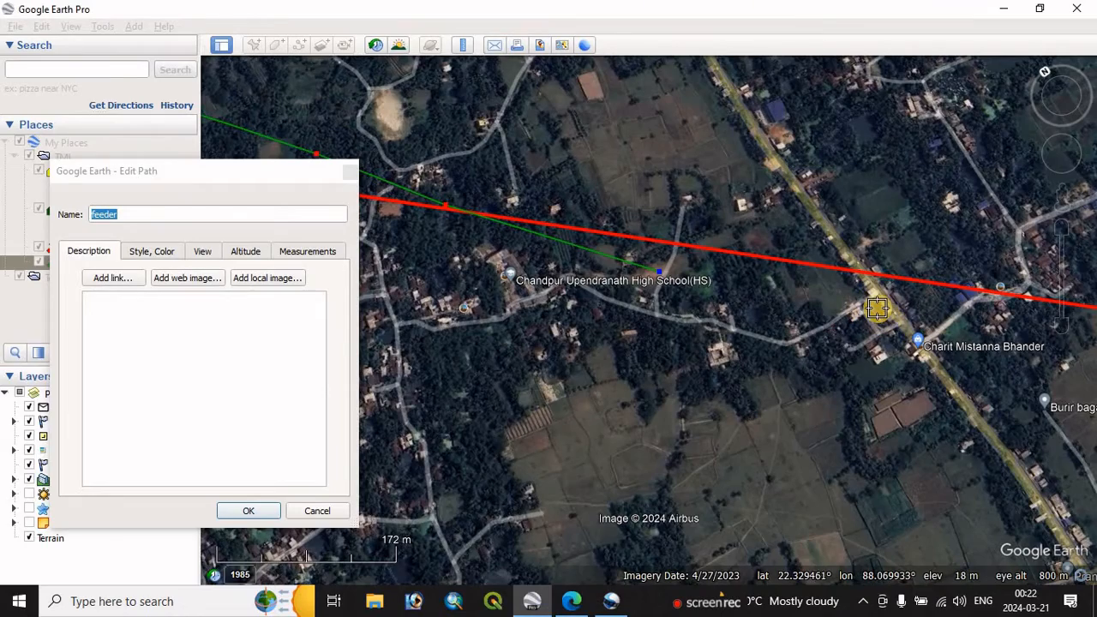
Examine the main-road crossing near Moslema Medical Hall, check the tower types list in 011.pdf in Microsoft Edge, and return to Google Earth Pro
scroll(876, 306, "up", 3)
scroll(876, 306, "up", 3)
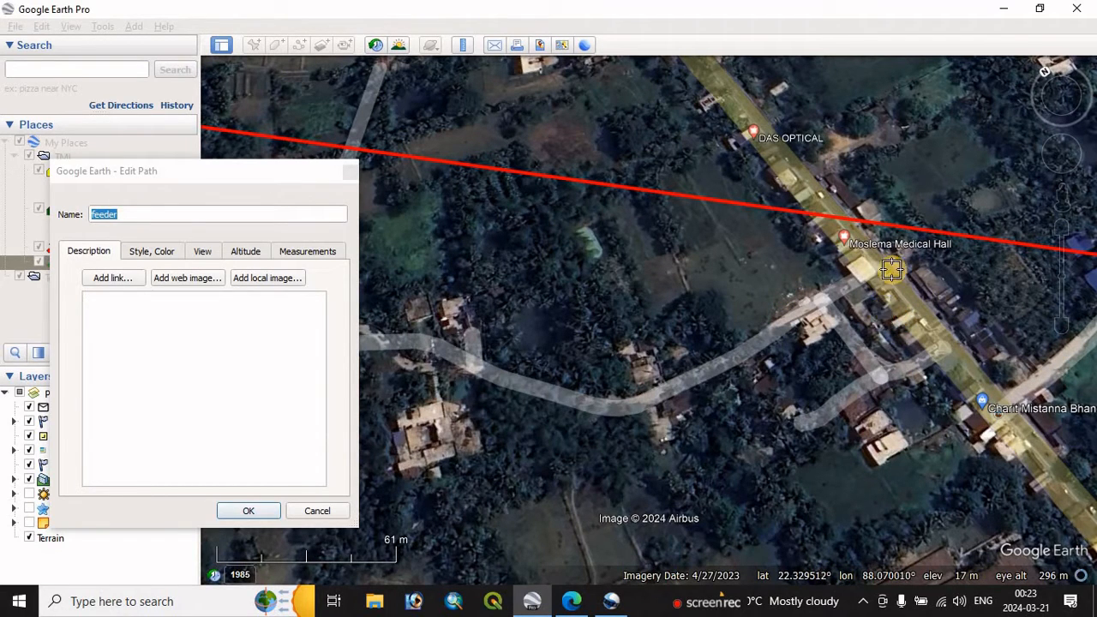
left_click(573, 605)
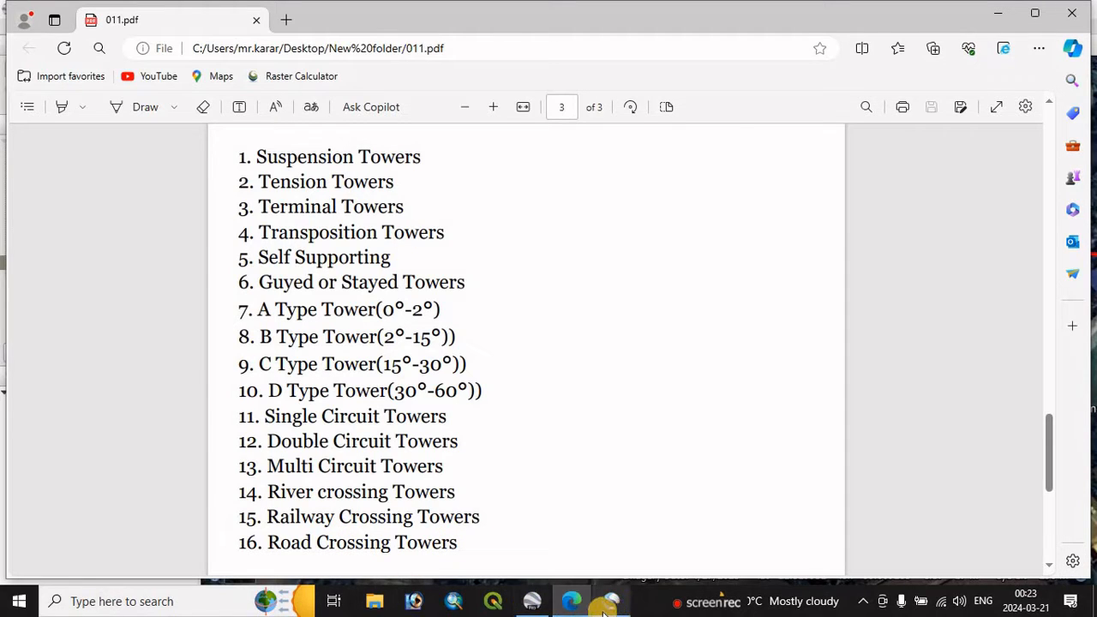
mouse_move(605, 609)
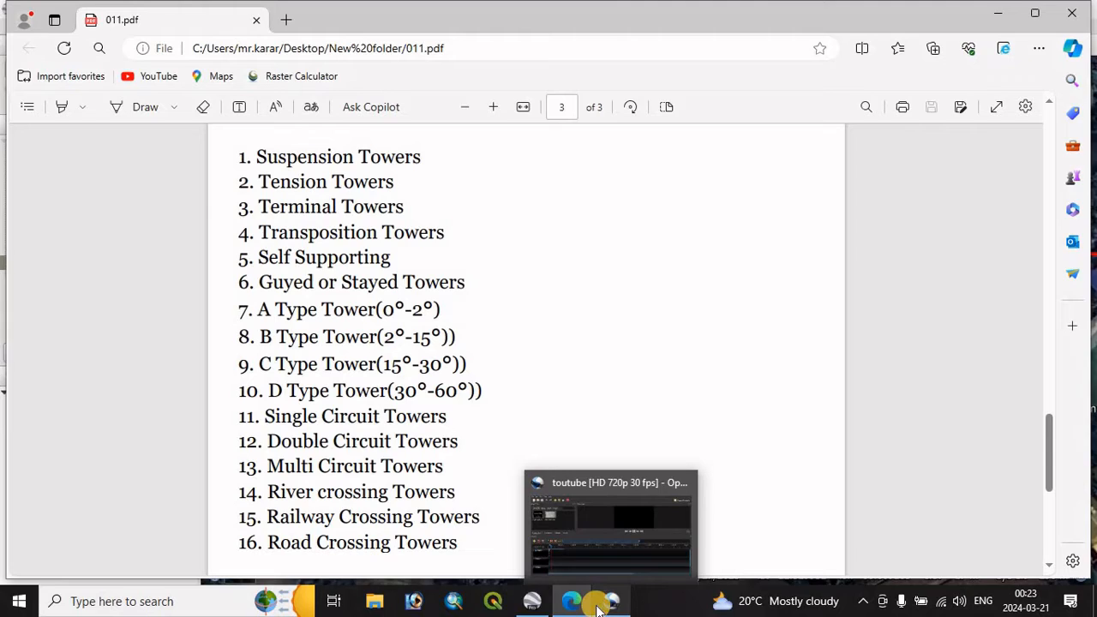
left_click(531, 601)
Carry the feeder path across the main road near DAS OPTICAL, shift the far-side vertex north around the house, and extend it past LITTLE BIRD MODERN SCHOOL
left_click(722, 187)
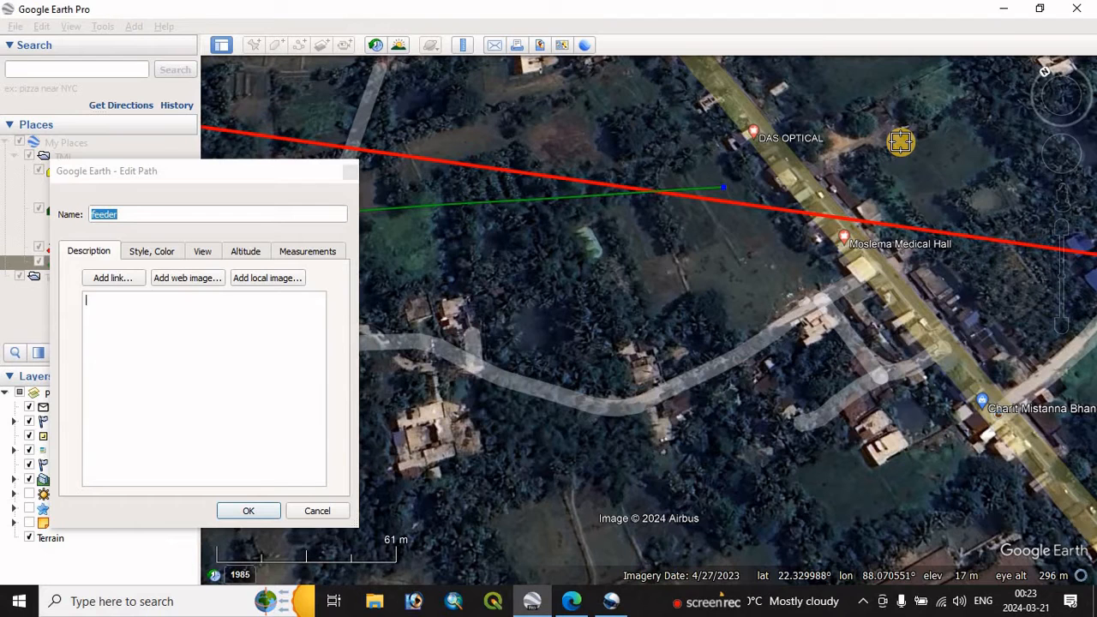
left_click(1016, 101)
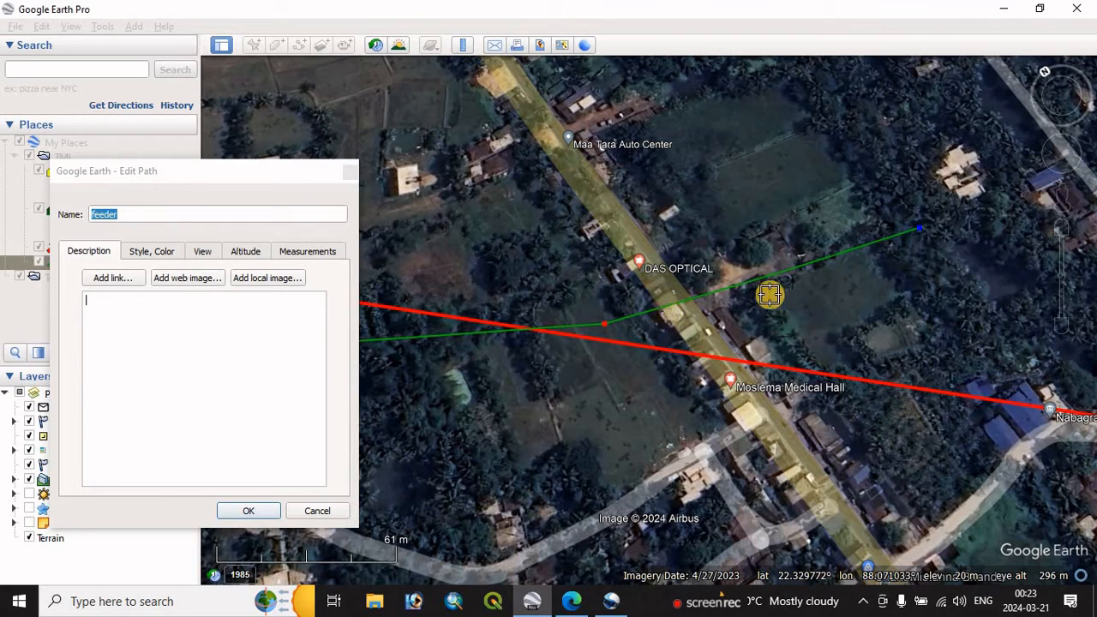
key("Right")
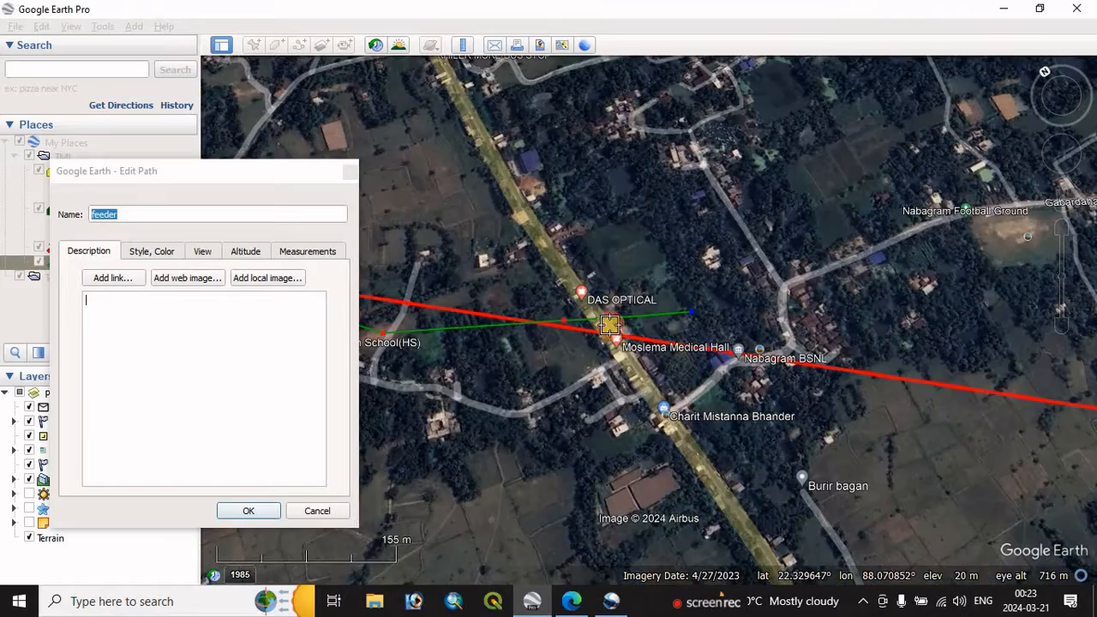
scroll(610, 325, "up", 4)
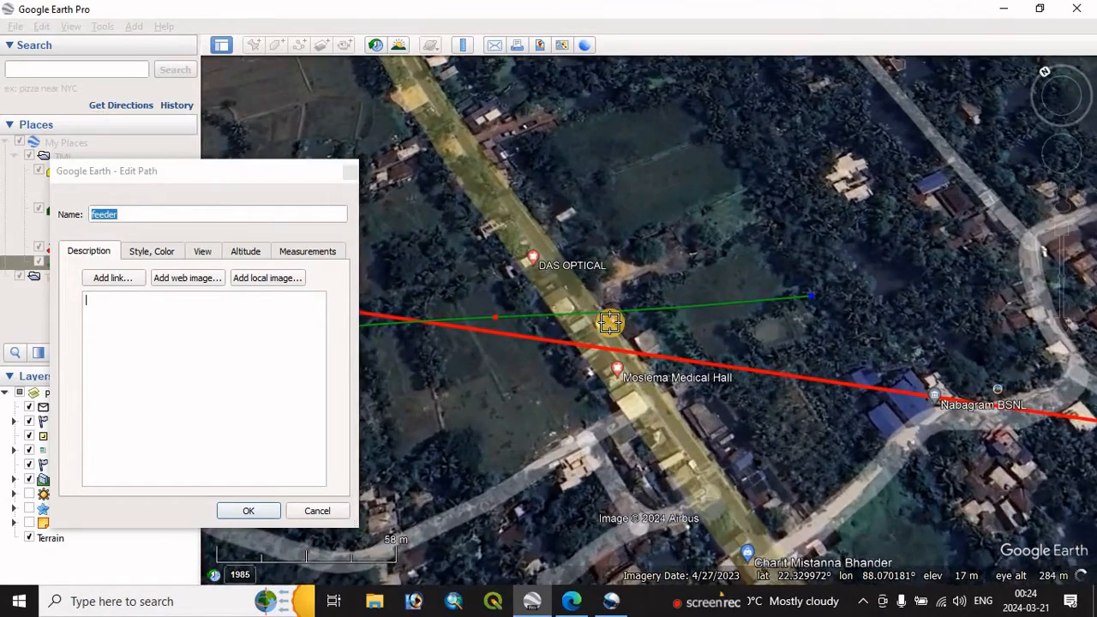
scroll(610, 322, "up", 3)
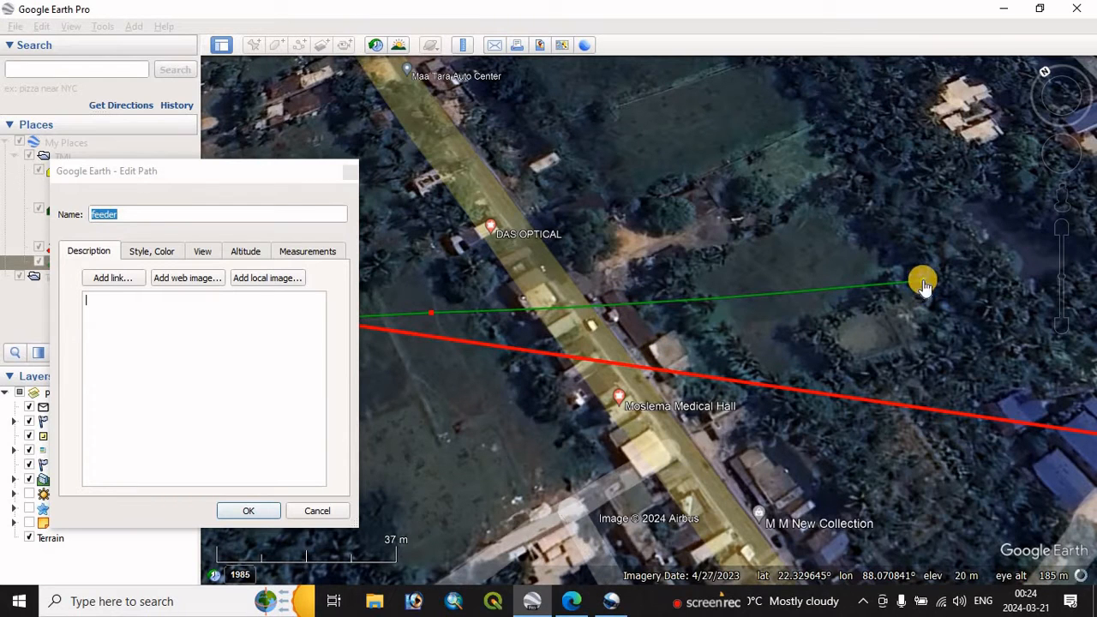
left_click_drag(923, 285, 846, 179)
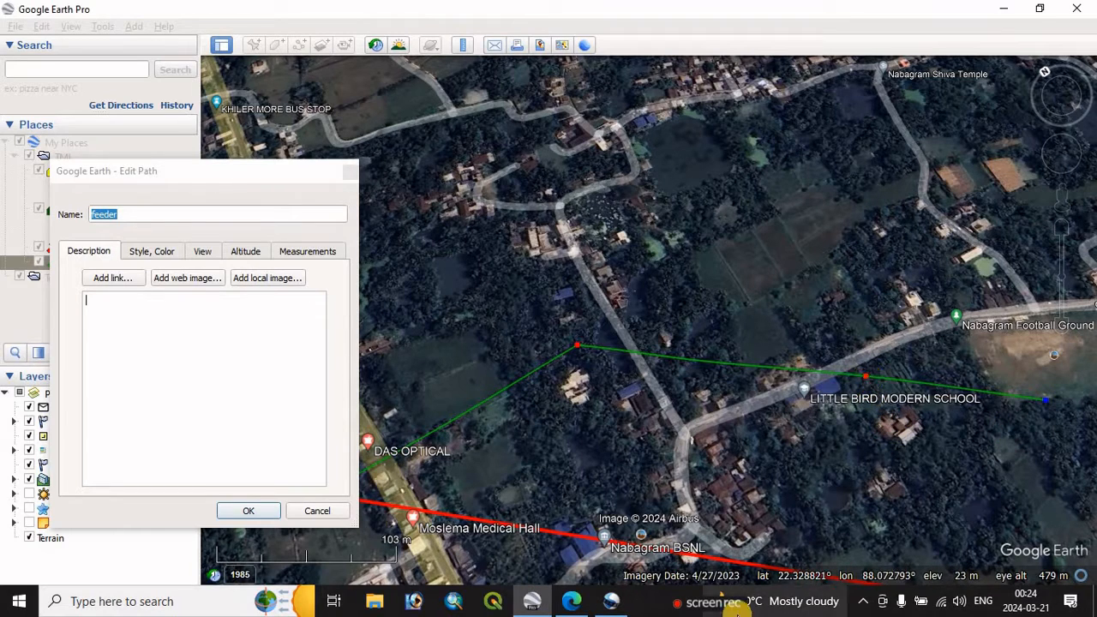
Switch to Microsoft Edge to examine the protecting angle diagram on page 2 of 011.pdf, and return to Google Earth Pro
left_click(571, 601)
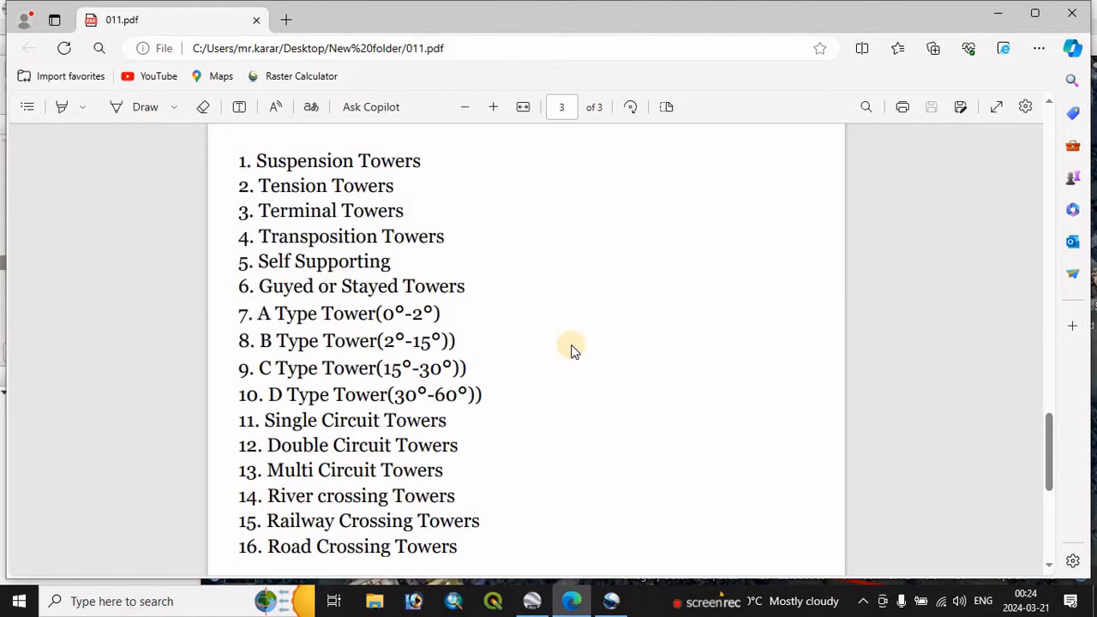
scroll(571, 348, "up", 10)
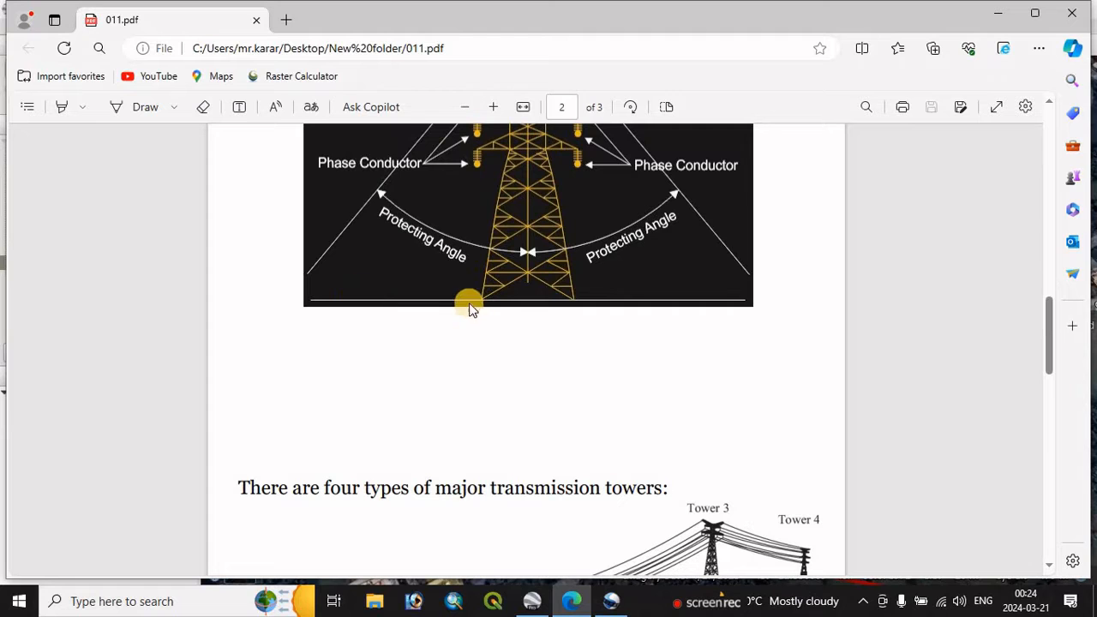
left_click(532, 601)
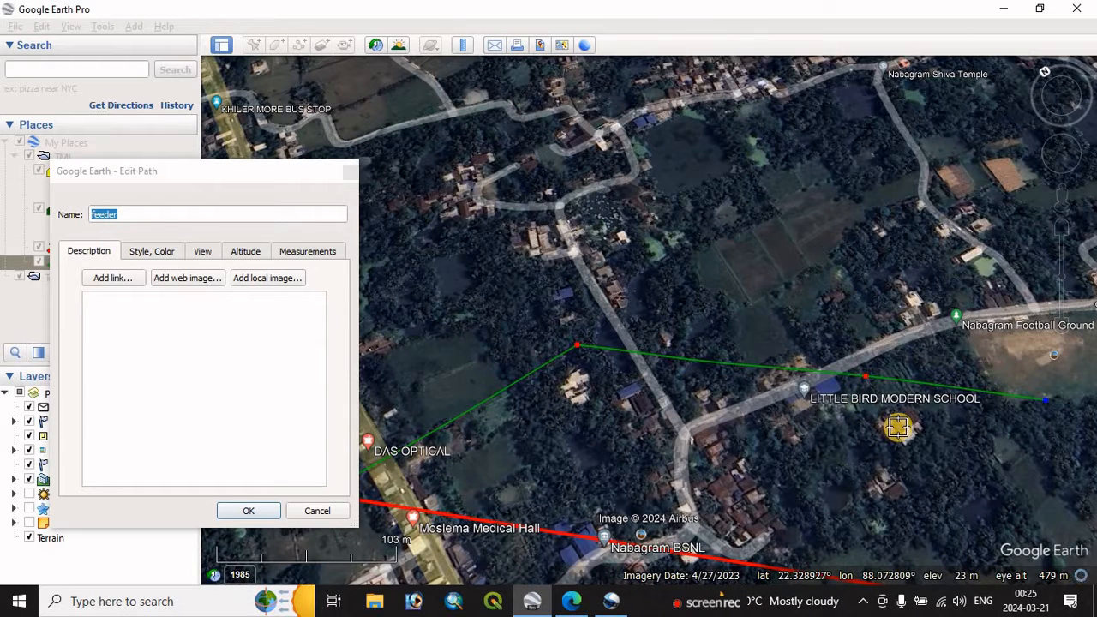
Save the feeder path, measure a ruler line in meters crossing it beside LITTLE BIRD MODERN SCHOOL, and close the ruler
left_click(253, 509)
left_click(463, 44)
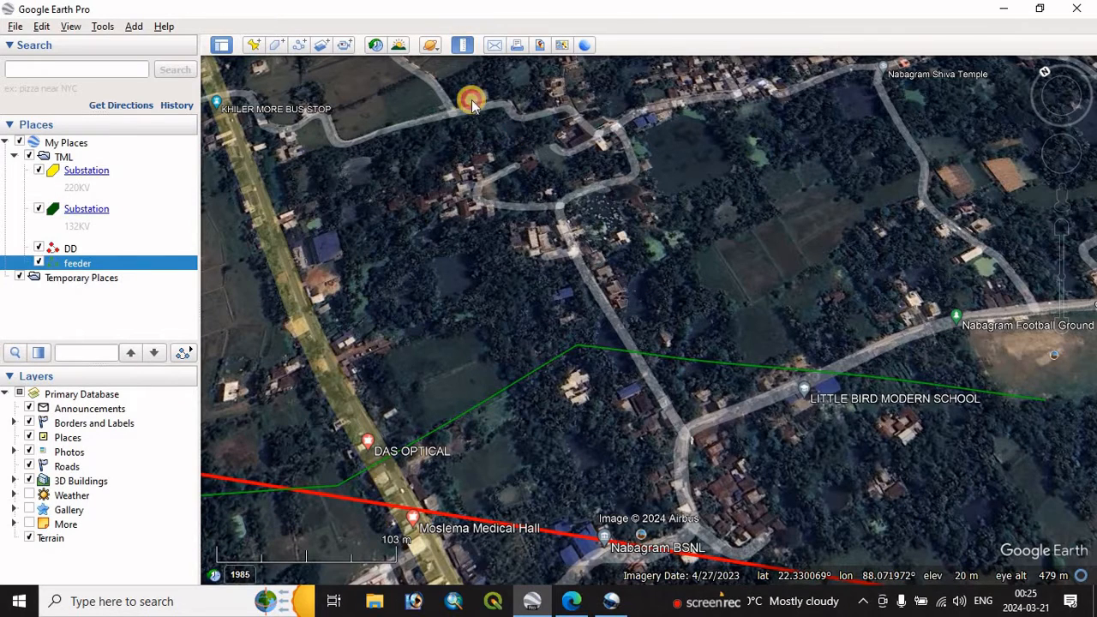
left_click_drag(839, 258, 736, 113)
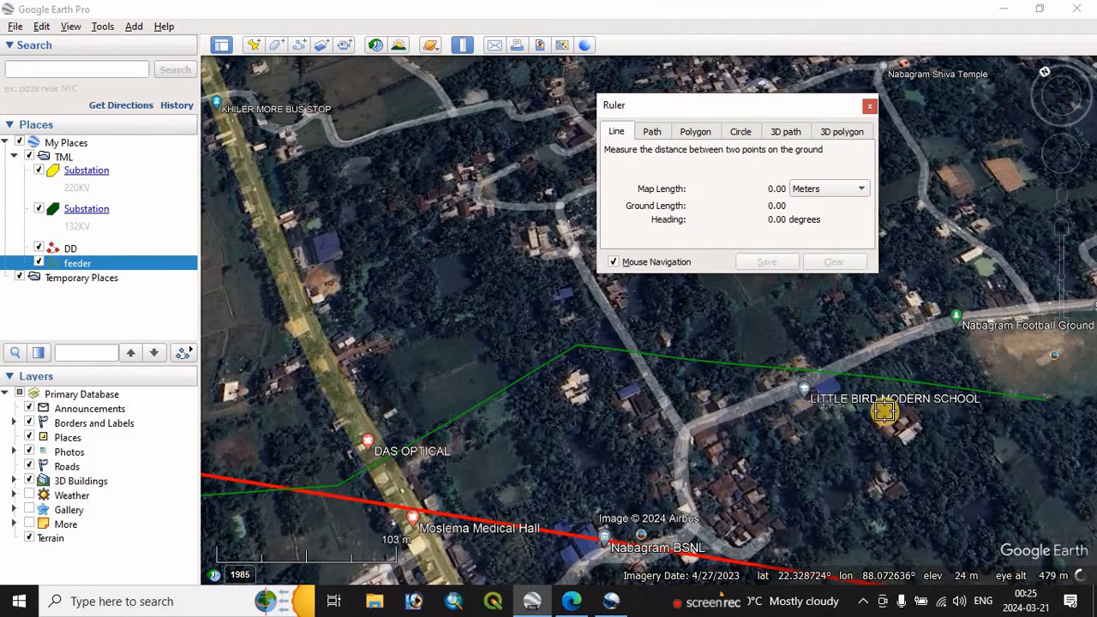
left_click(874, 386)
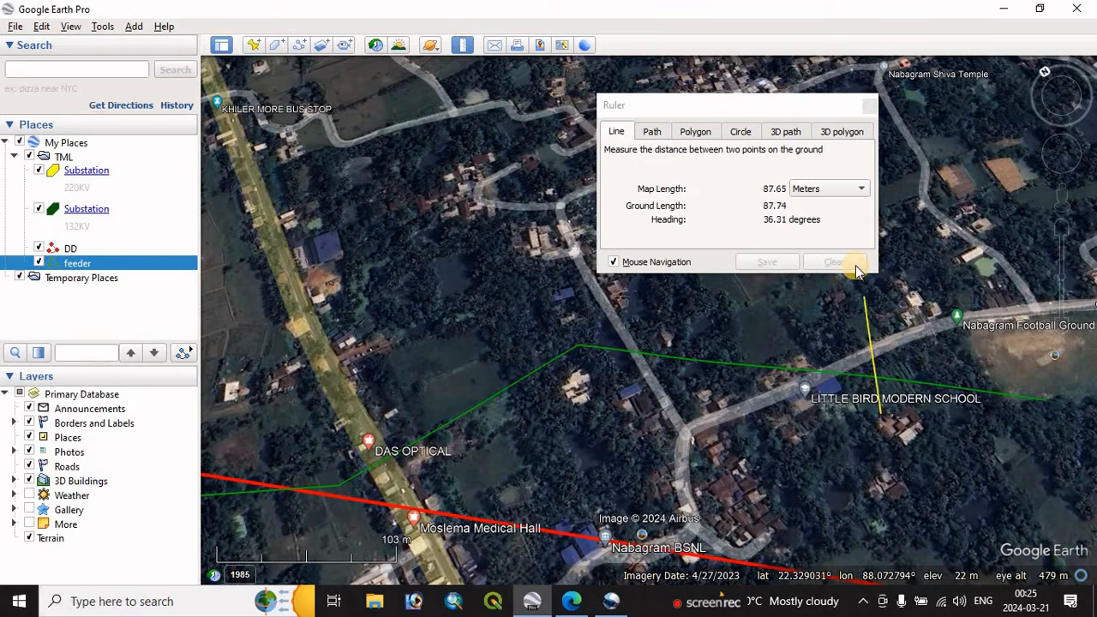
left_click(868, 104)
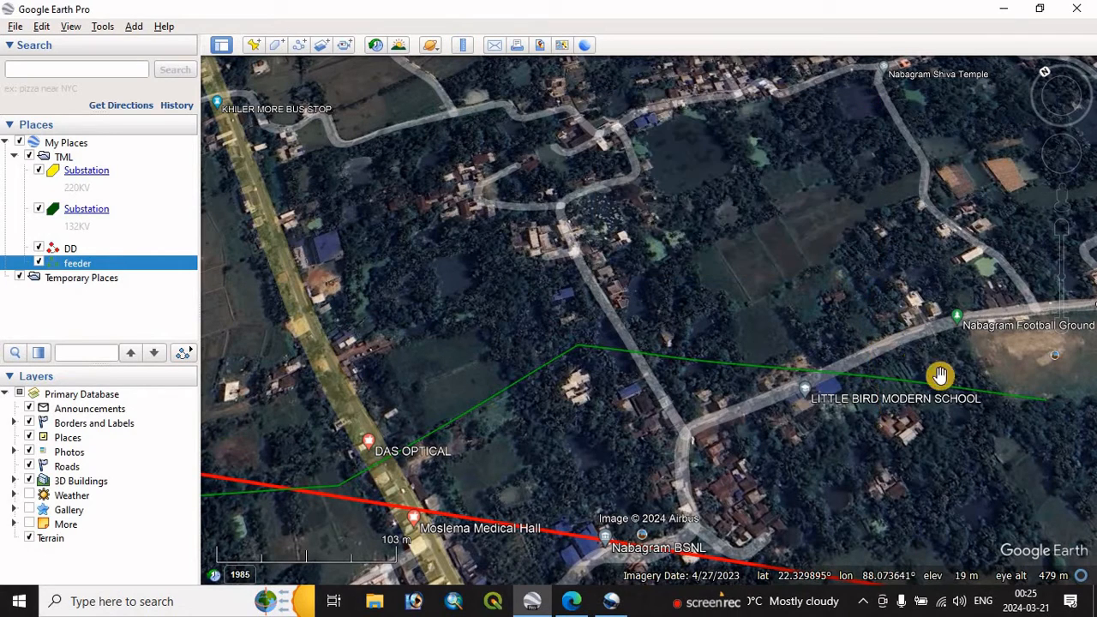
Reopen the feeder path, shift its end vertex beyond the road past Nabagram Football Ground, and add a vertex in the field south of NABAGRAM HOSPITAL
right_click(84, 266)
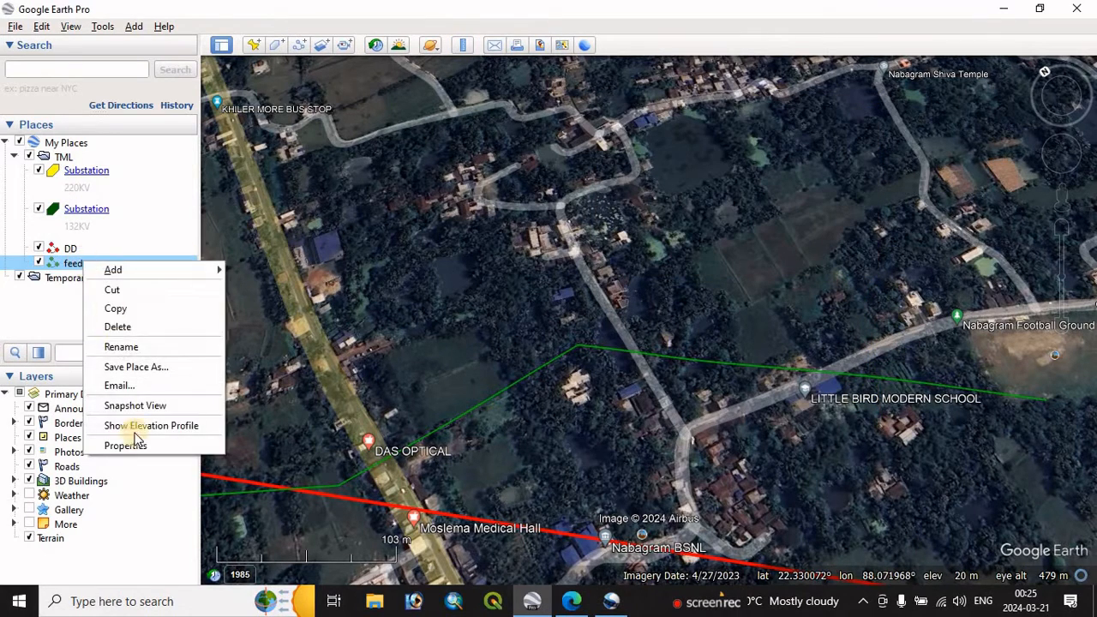
left_click(133, 443)
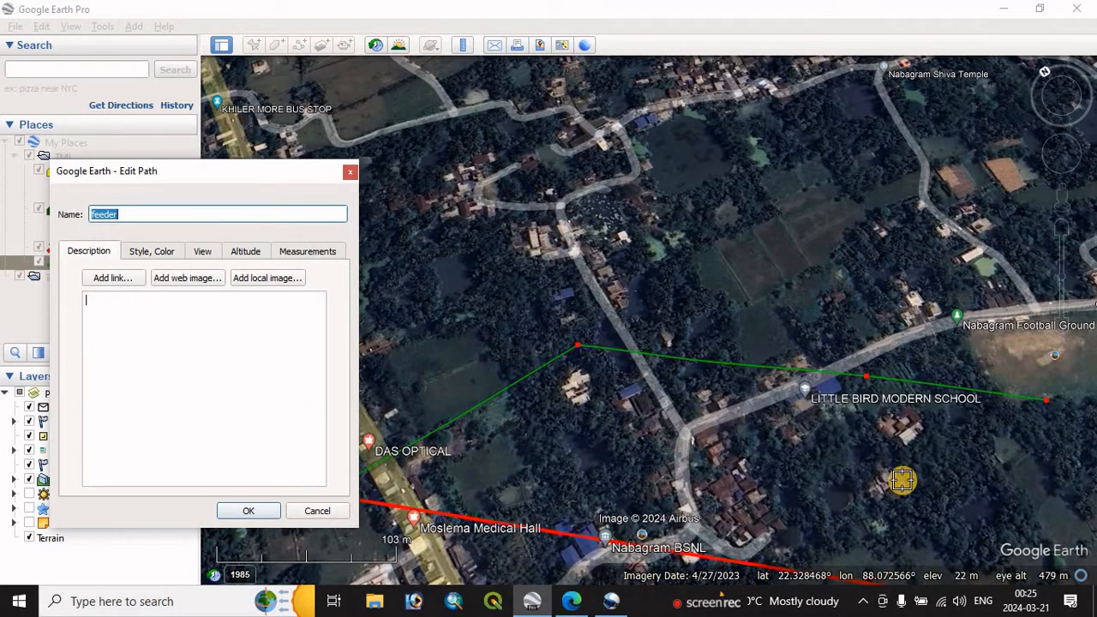
left_click_drag(1046, 400, 1091, 412)
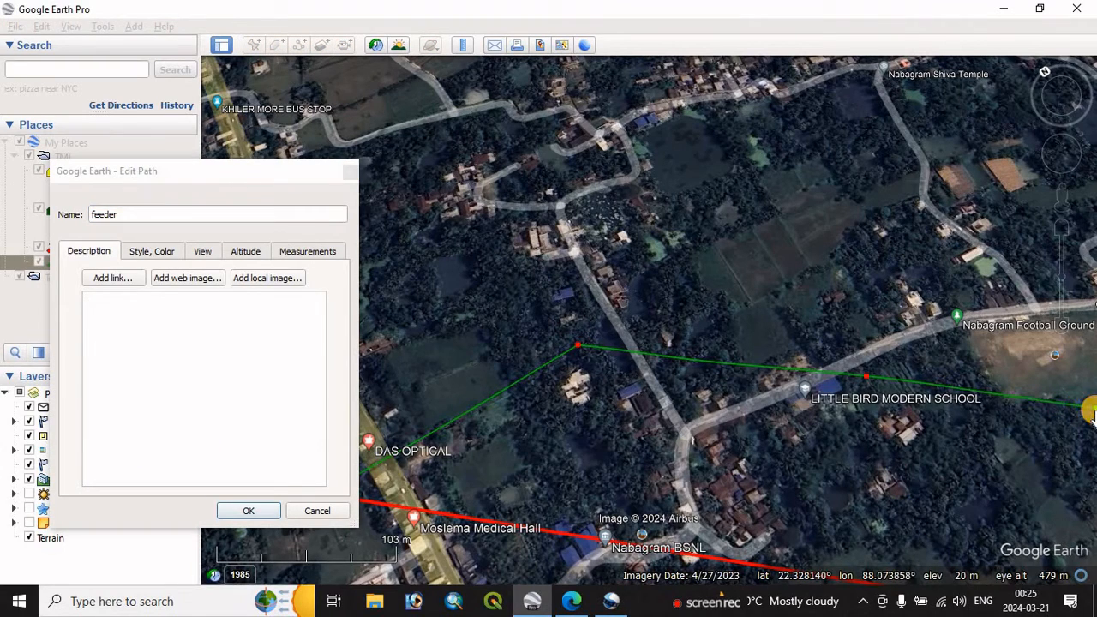
key("Right")
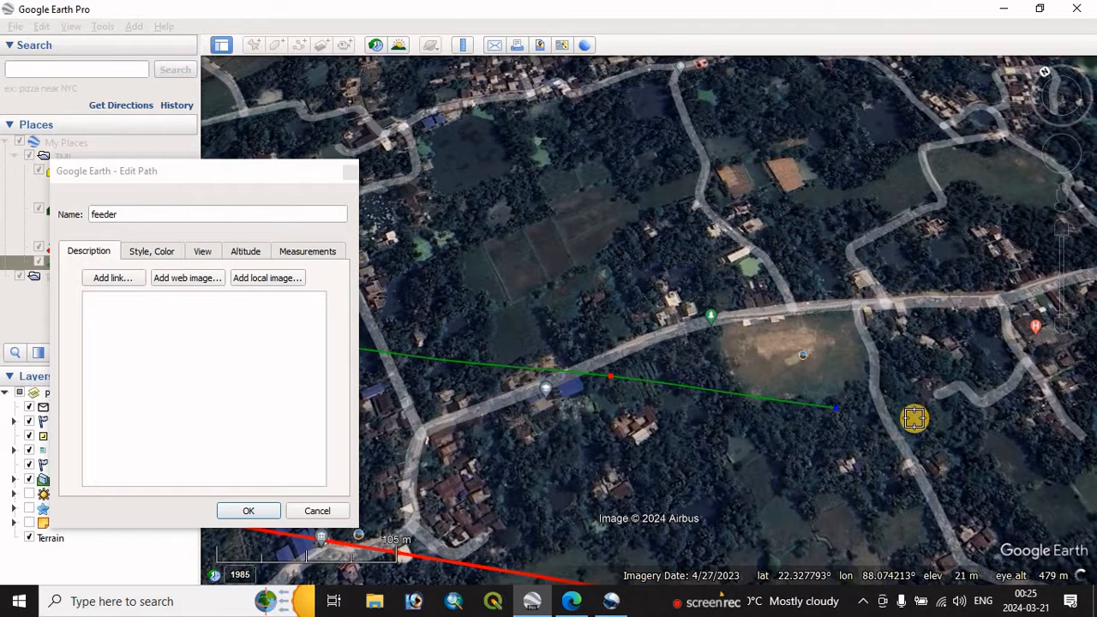
left_click_drag(836, 409, 907, 419)
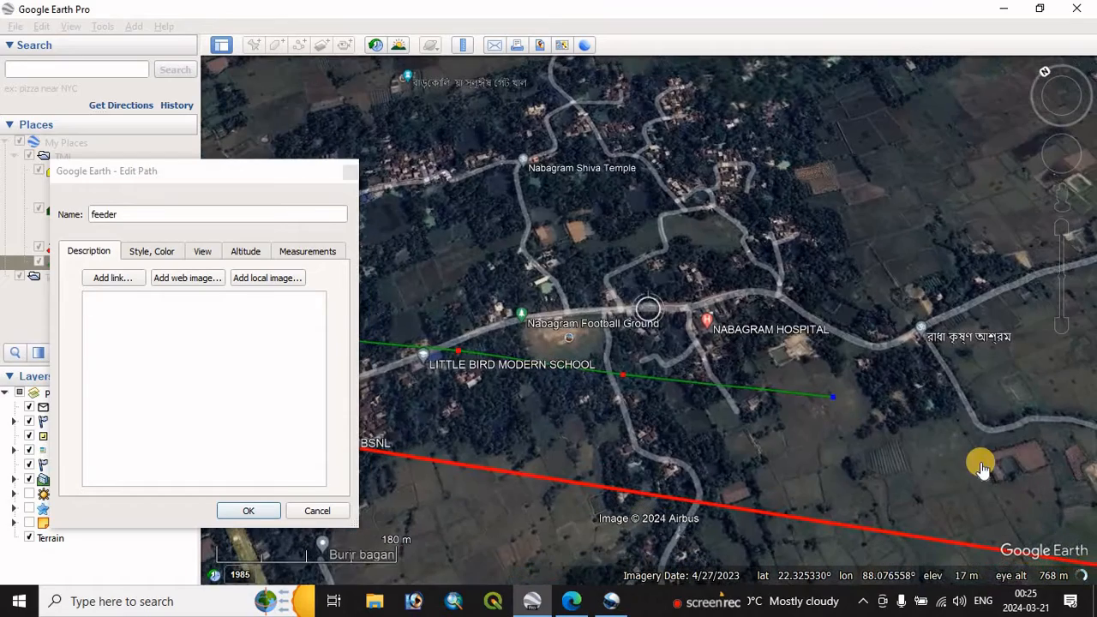
Extend the feeder path southeast from the field south of NABAGRAM HOSPITAL, across the side road and through the fields north of line DD
left_click(1062, 449)
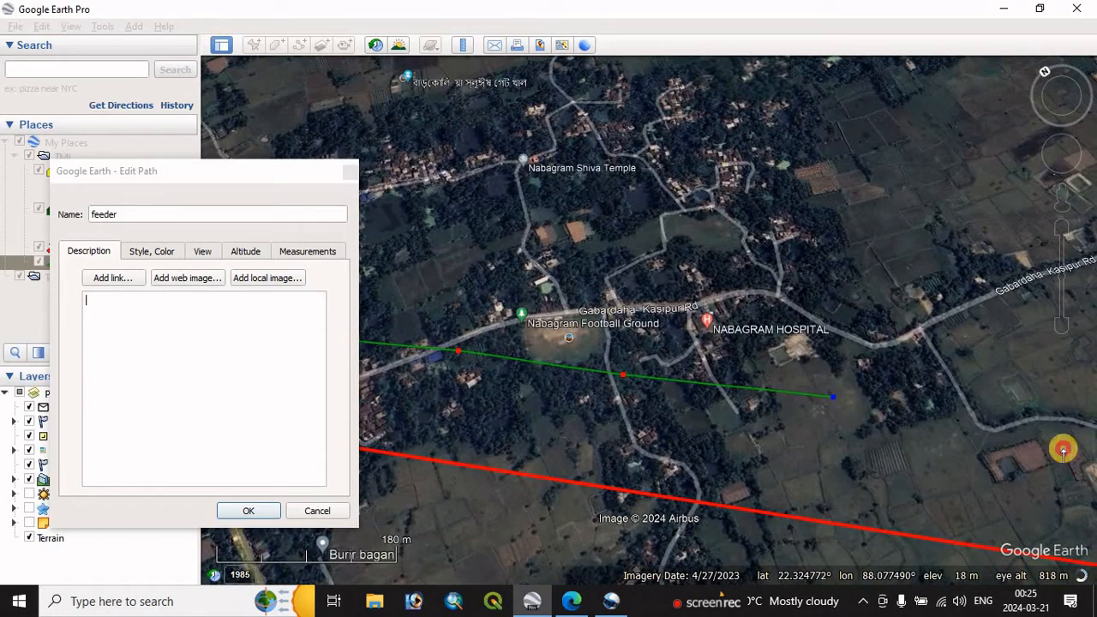
key("Right")
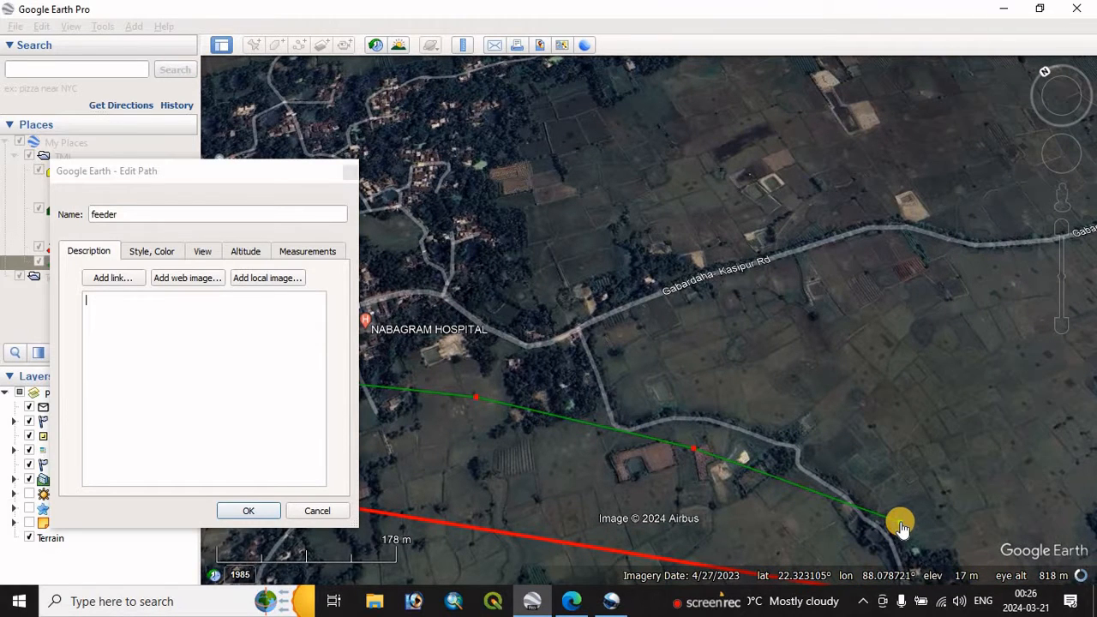
key("Up")
key("Down")
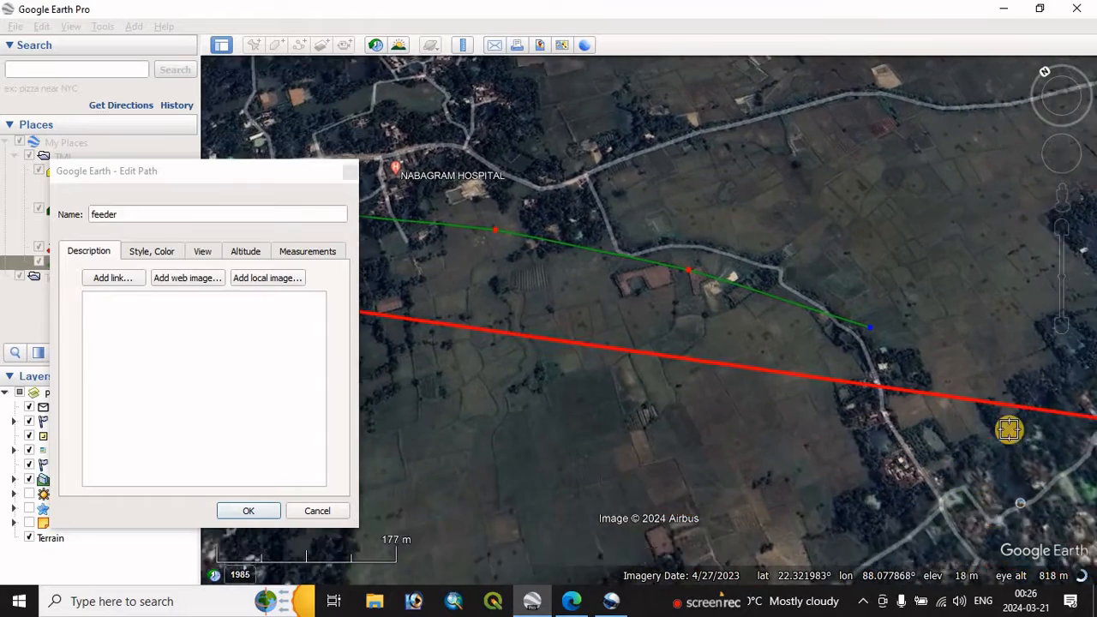
left_click(1056, 356)
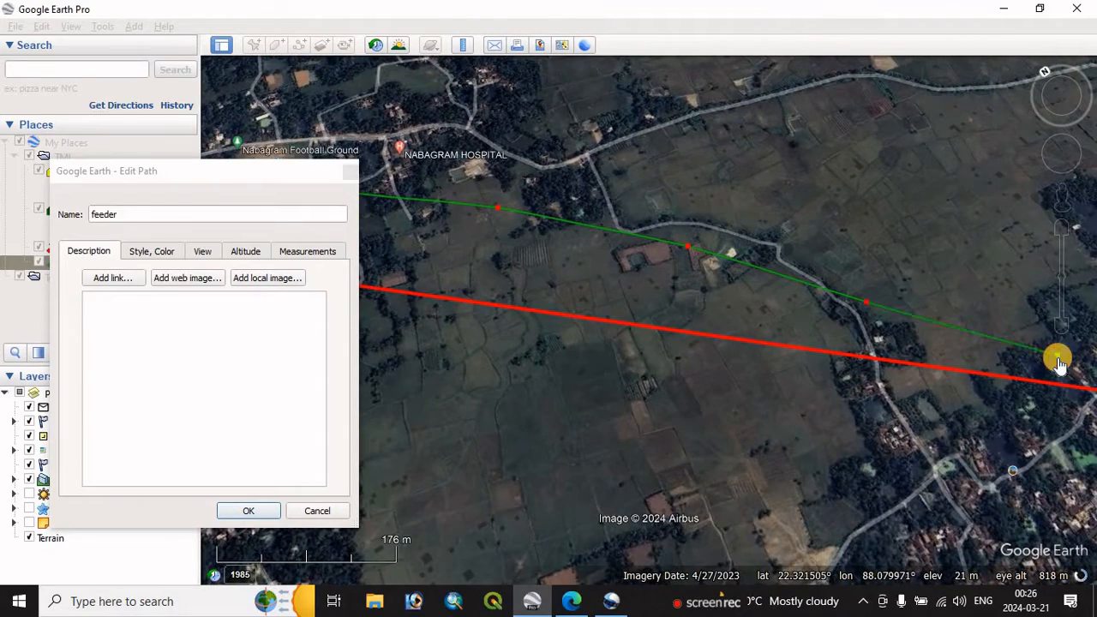
key("Right")
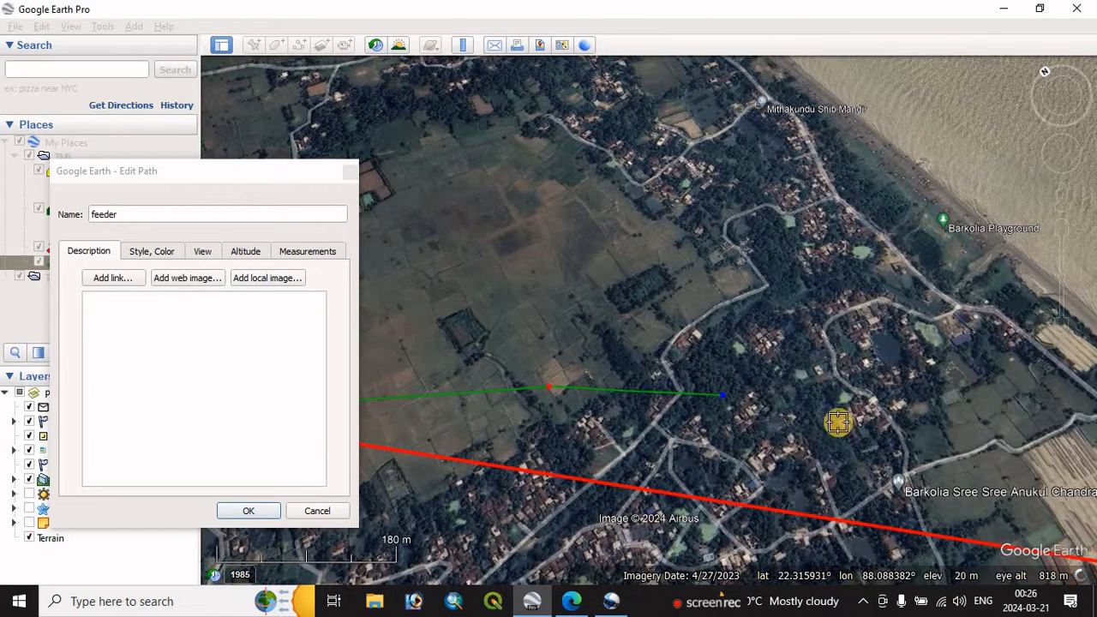
Examine the river crossing ahead near Barkolia, check the tower types on page 3 of 011.pdf in Microsoft Edge, and return to Google Earth Pro
scroll(900, 417, "down", 3)
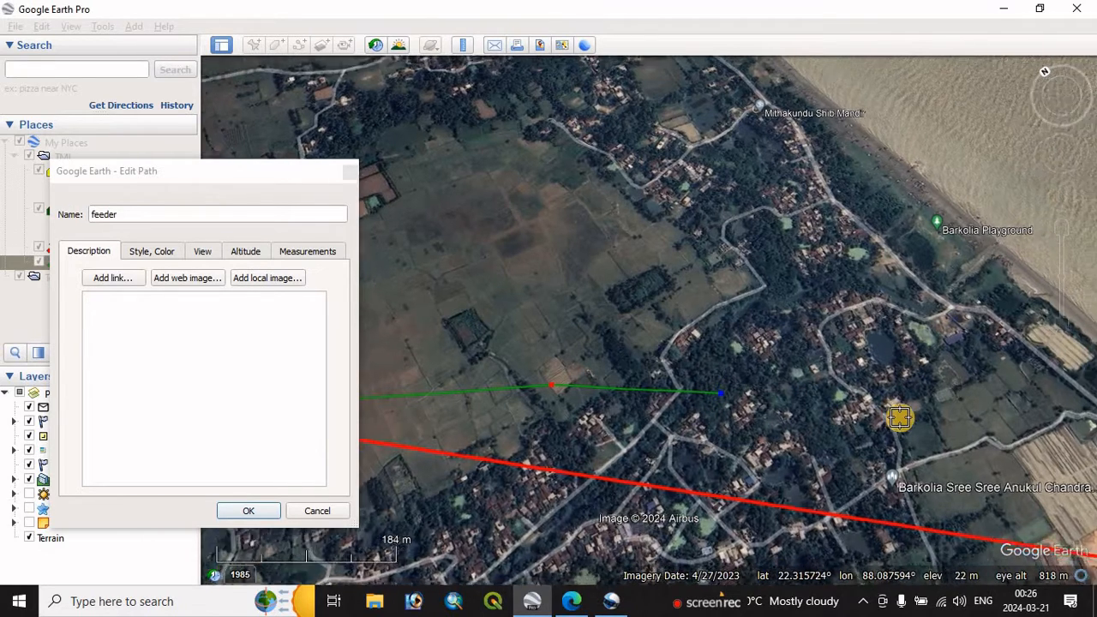
scroll(900, 418, "down", 3)
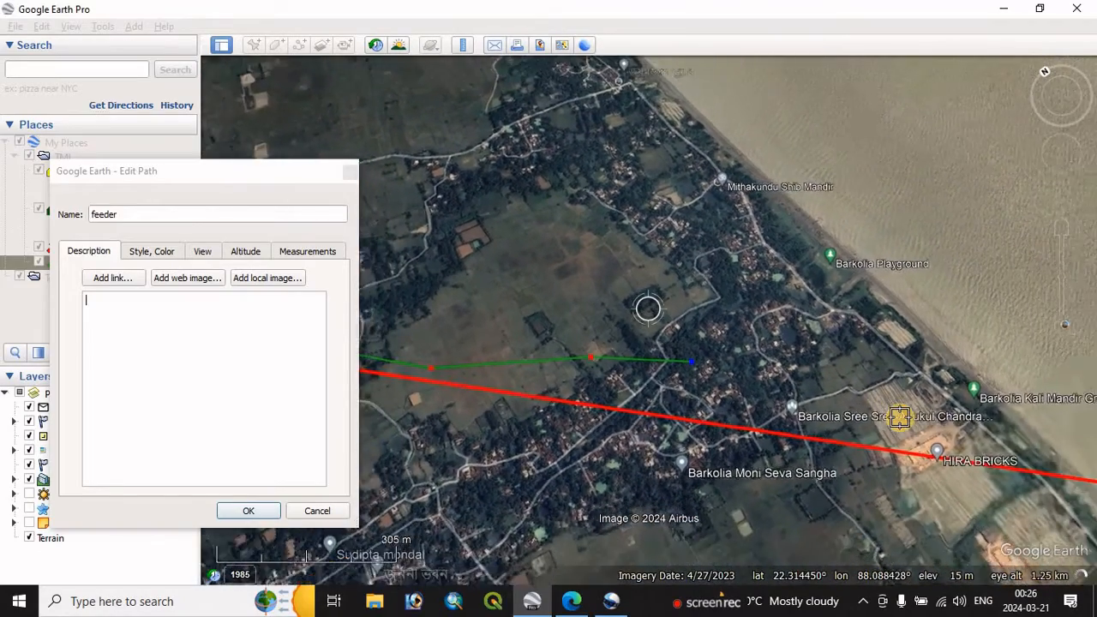
scroll(728, 415, "down", 2)
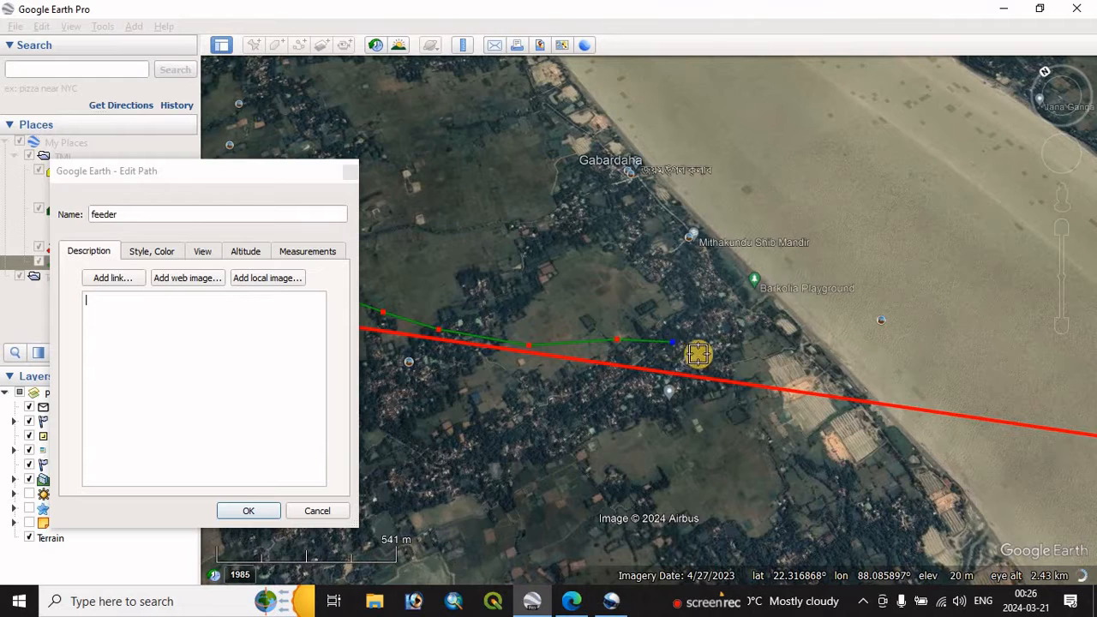
left_click(673, 343)
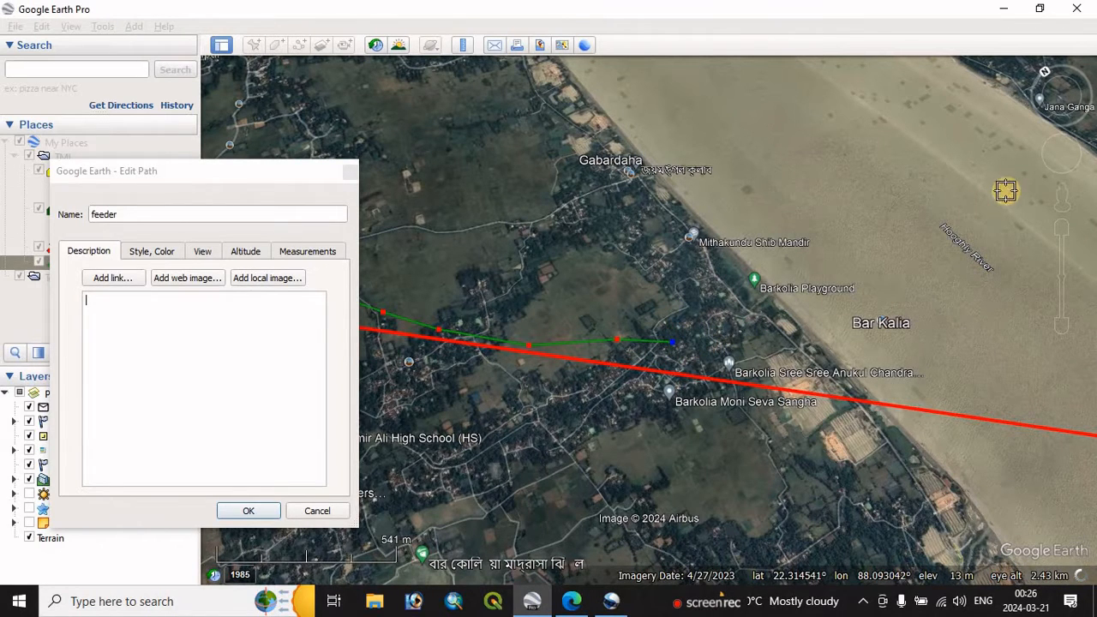
key("Right")
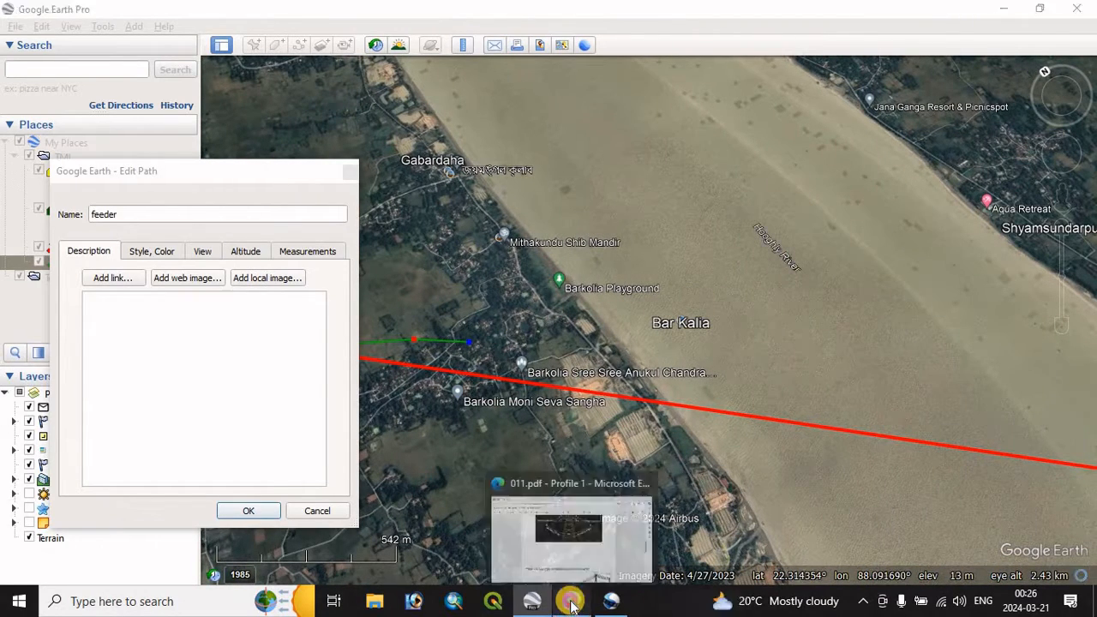
left_click(600, 514)
left_click_drag(1044, 341, 1033, 507)
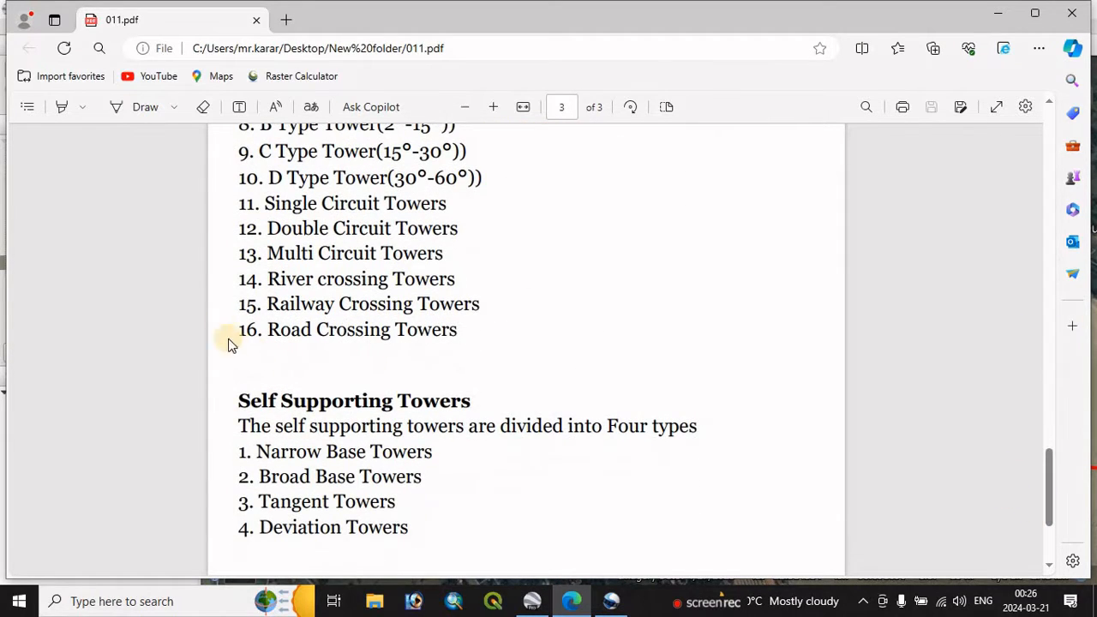
left_click(531, 601)
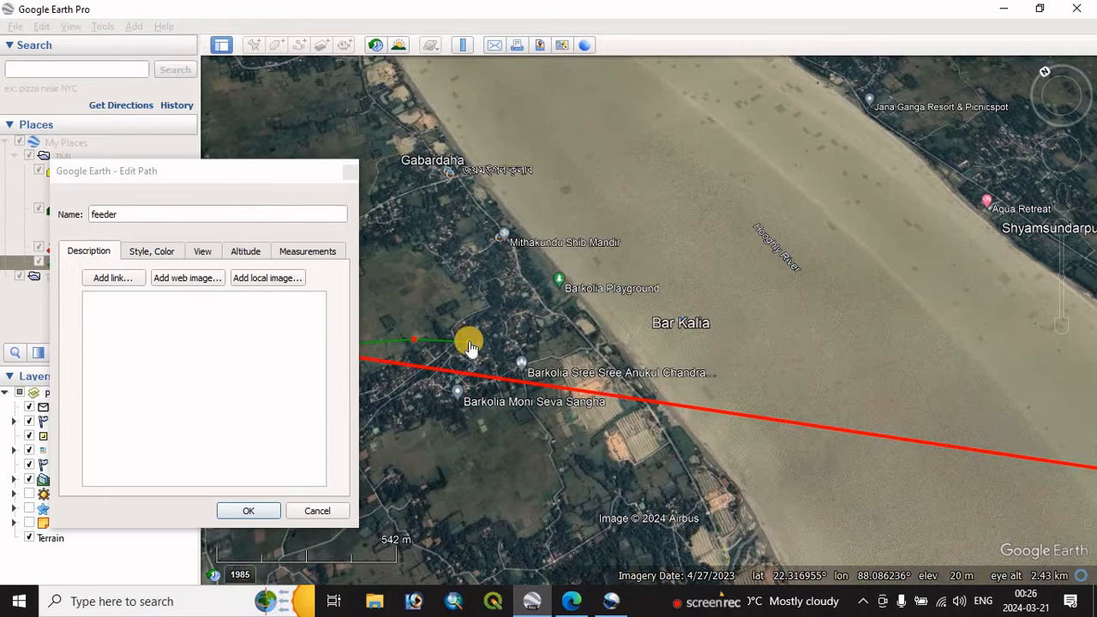
Shift the feeder path's last vertices north into the open field west of Barkolia Playground and save the path
left_click_drag(462, 340, 451, 289)
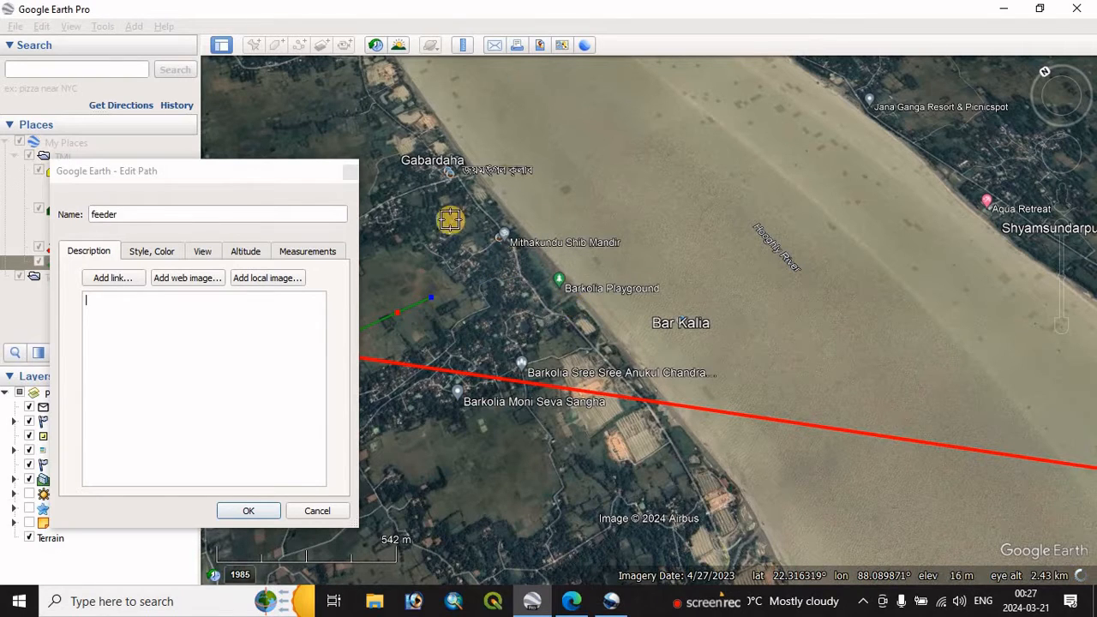
left_click(247, 509)
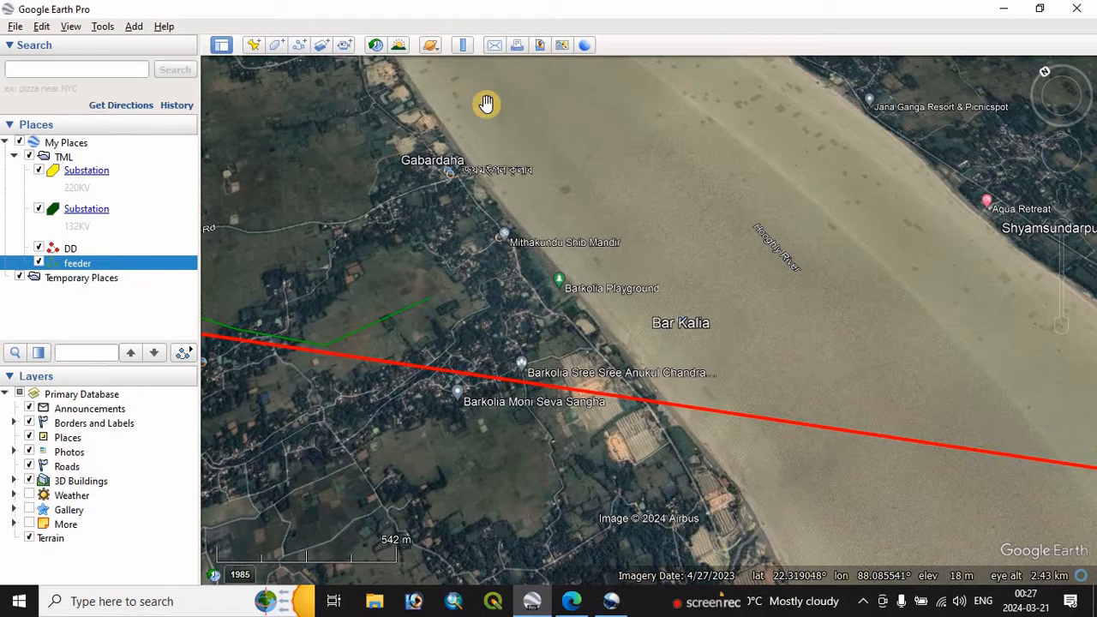
Measure a ruler line in meters from near the feeder's end to the riverbank by Mithakundu Shib Mandir, and close the ruler
left_click(462, 47)
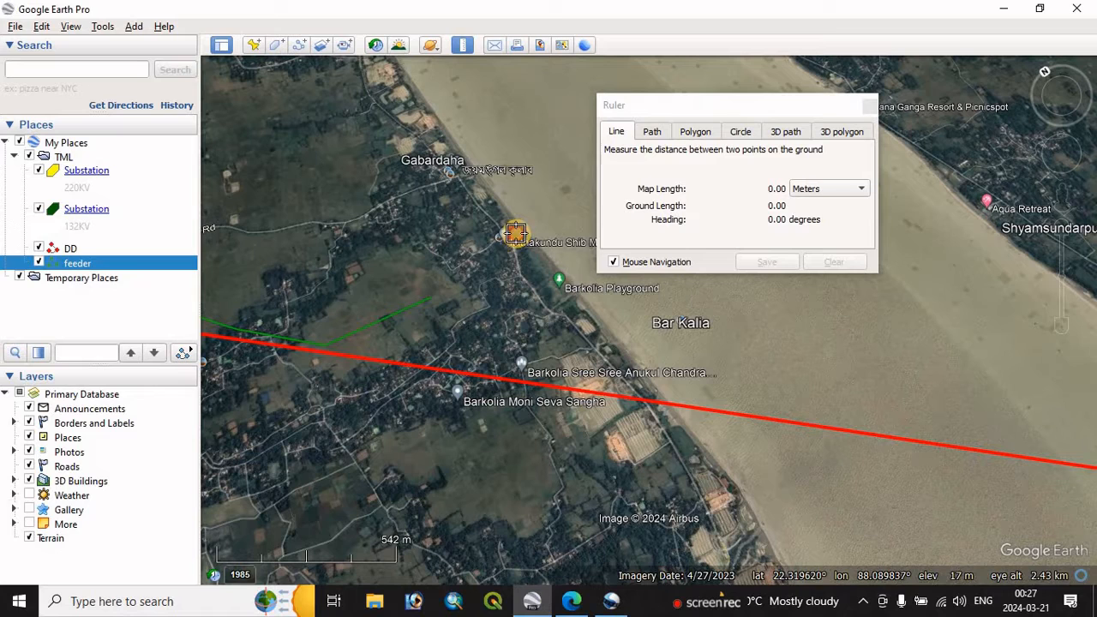
left_click(423, 289)
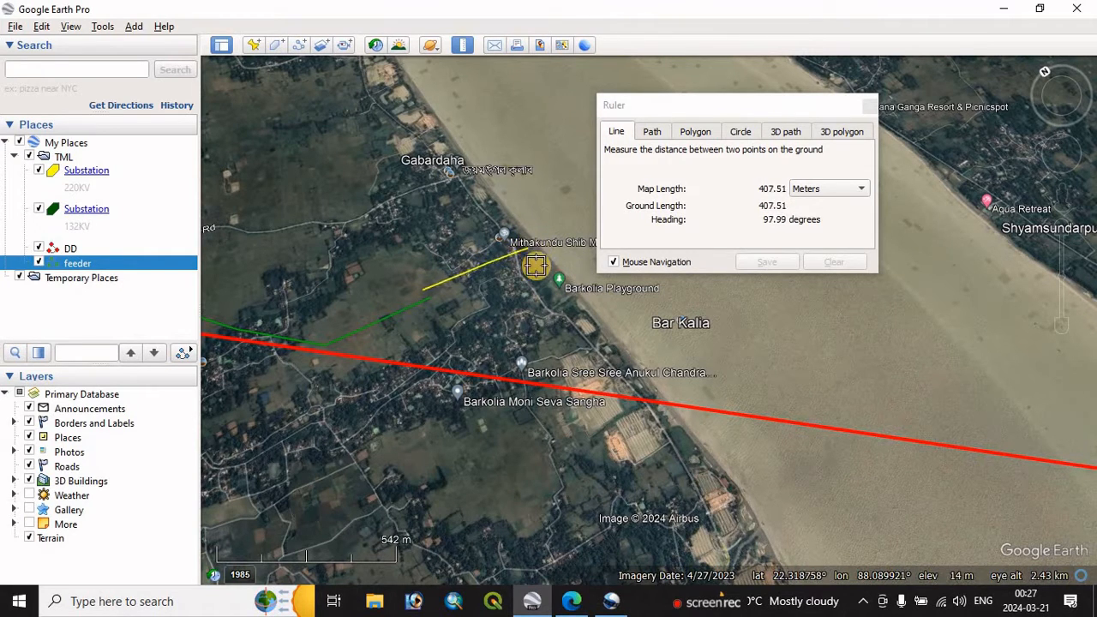
left_click(868, 107)
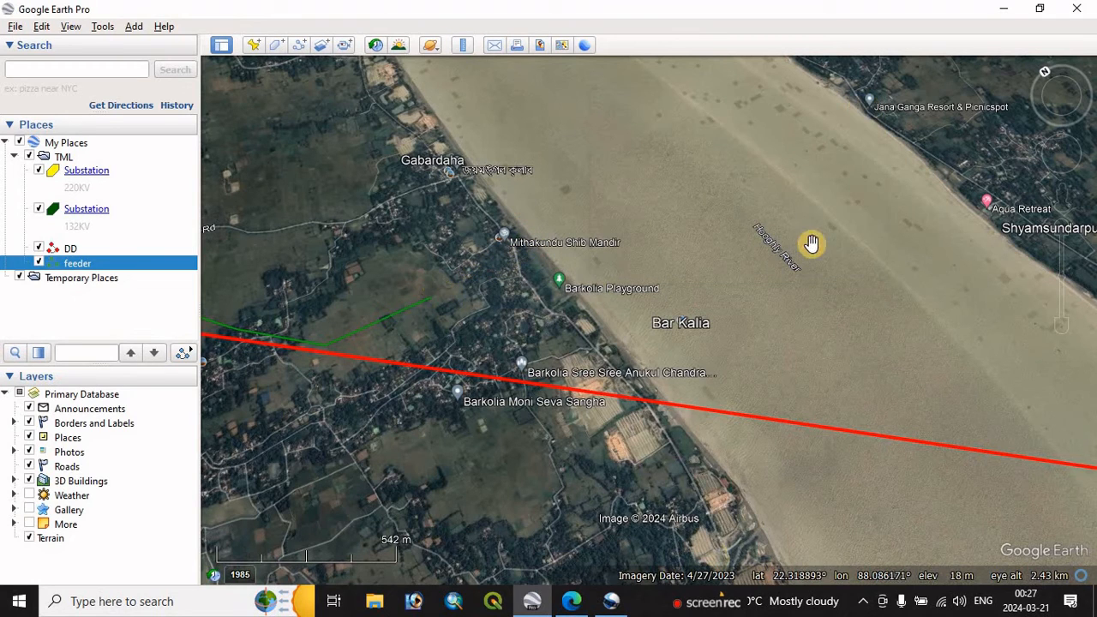
Reopen the feeder path, move its end vertex east to the field edge beside the village road west of Barkolia Playground, and save it
left_click_drag(789, 264, 738, 296)
scroll(390, 339, "up", 3)
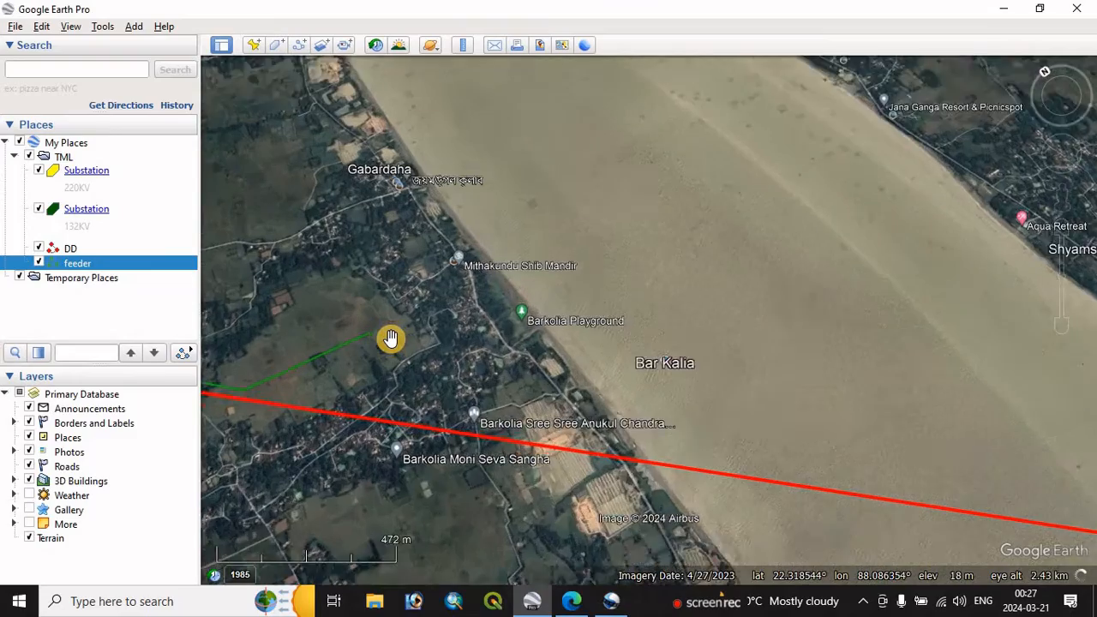
scroll(390, 338, "up", 3)
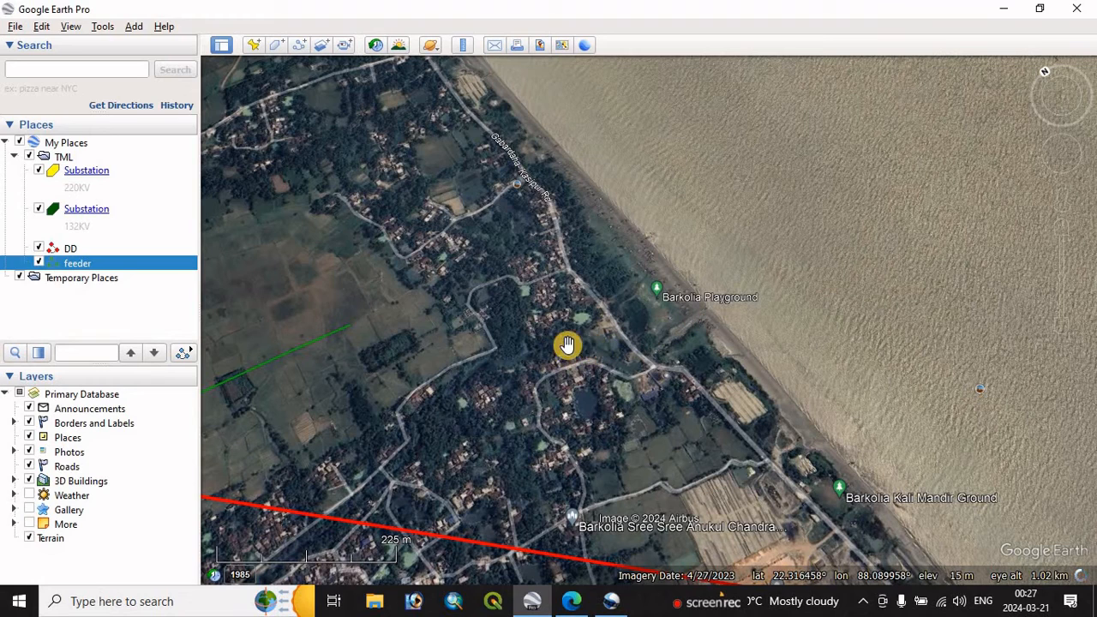
right_click(87, 266)
left_click(126, 449)
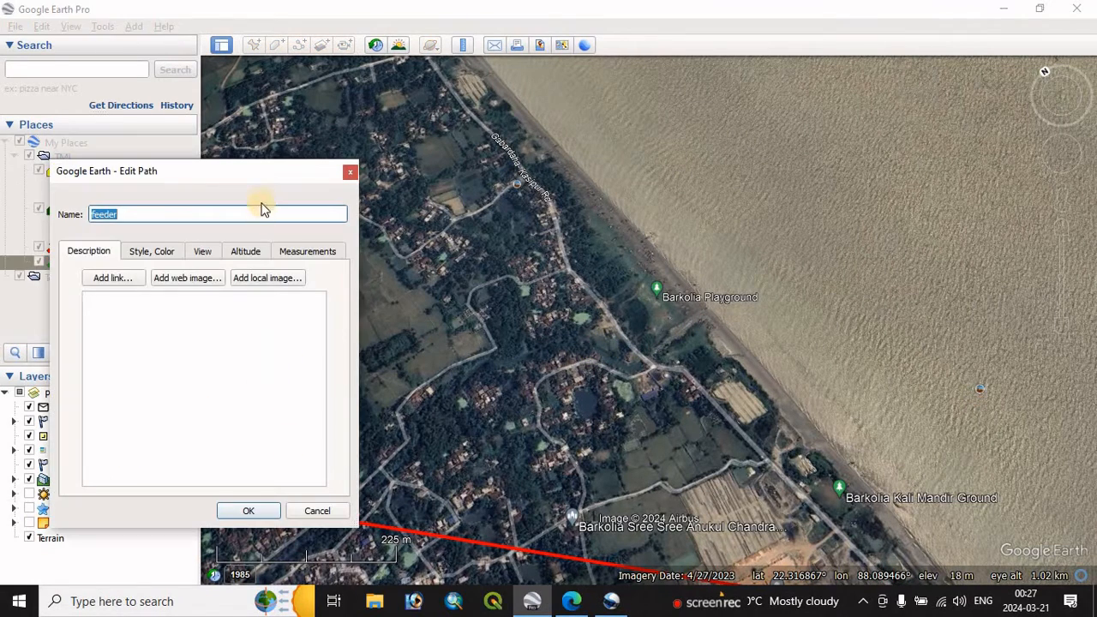
left_click_drag(261, 189, 106, 180)
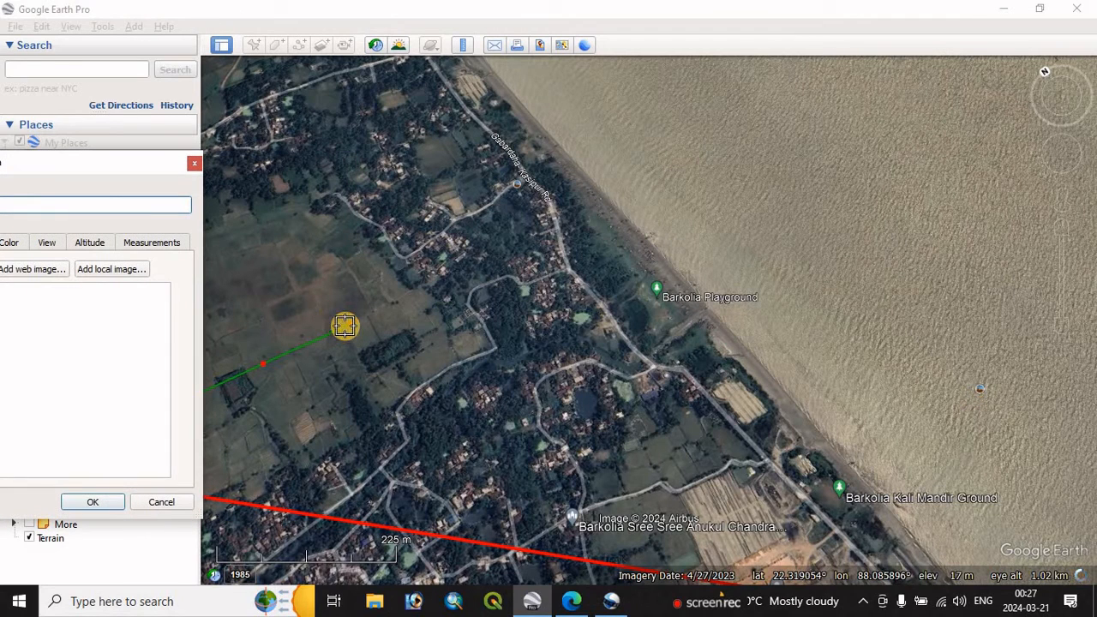
left_click_drag(347, 328, 437, 354)
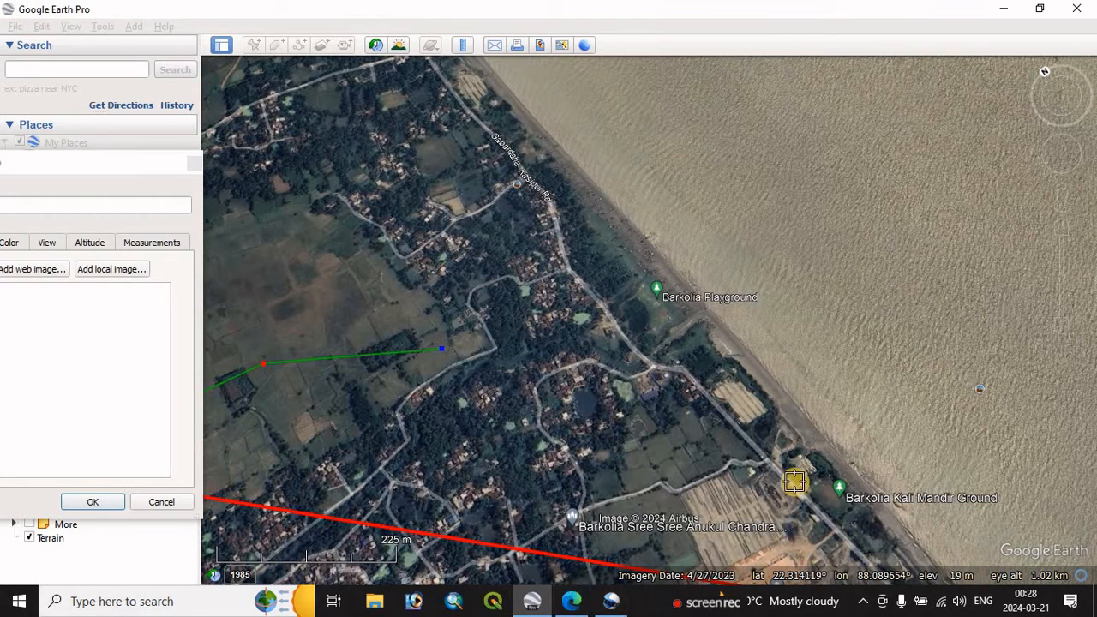
scroll(648, 309, "down", 3)
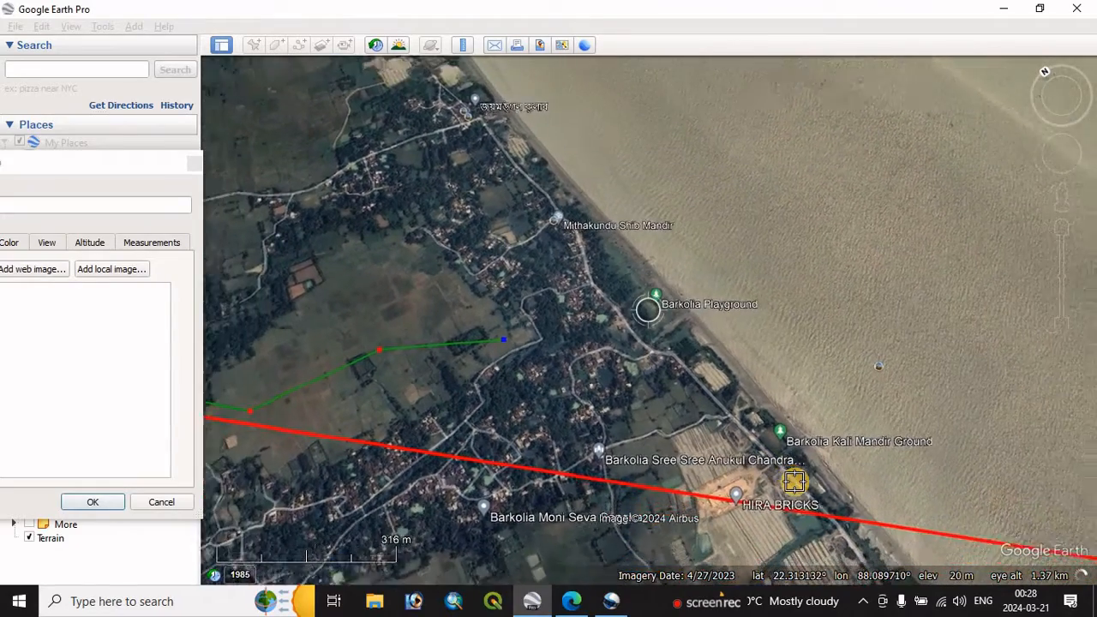
scroll(648, 308, "down", 3)
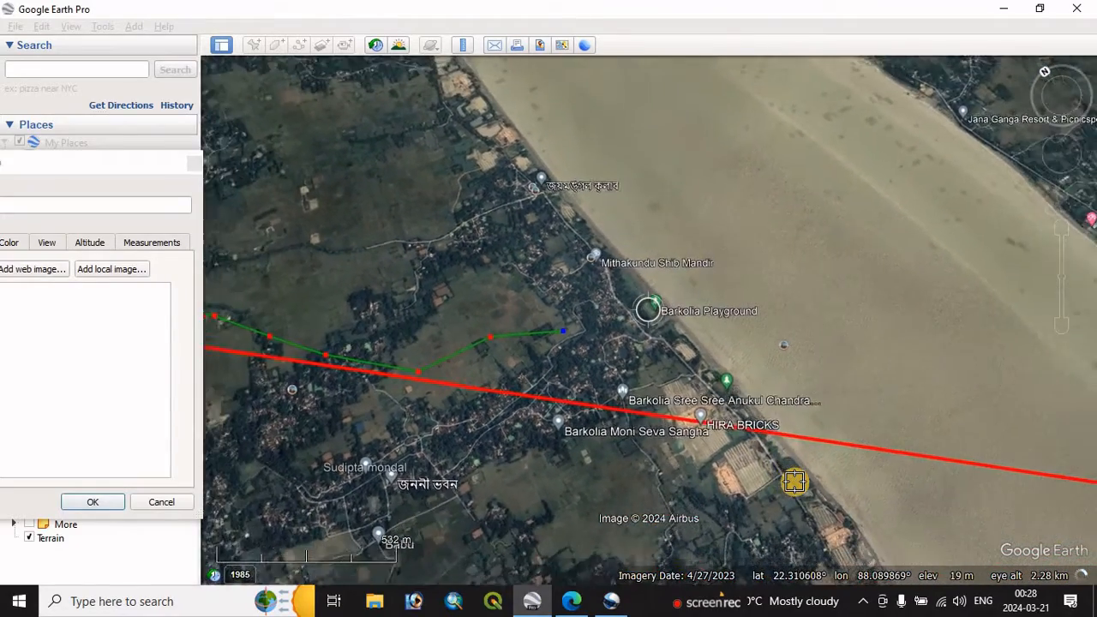
scroll(794, 482, "down", 1)
key("Right")
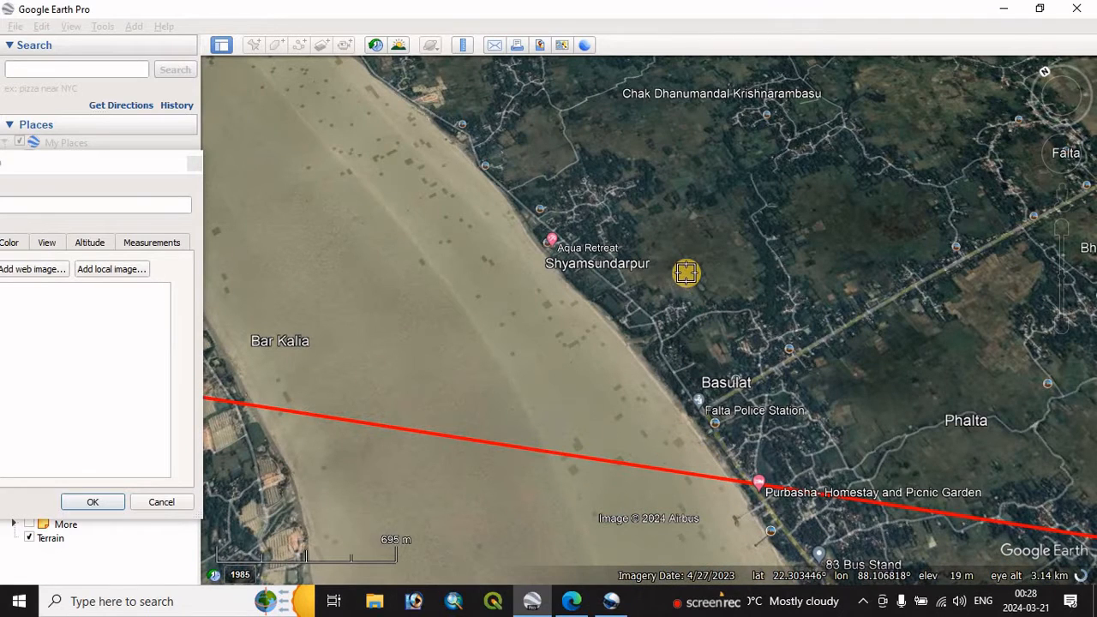
left_click_drag(676, 270, 347, 163)
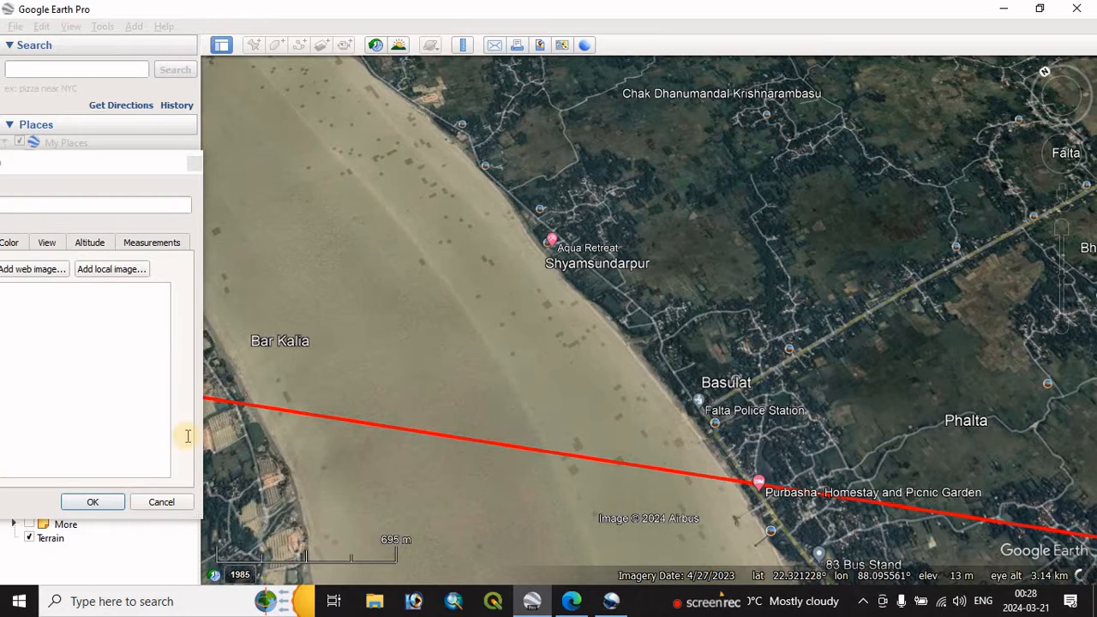
left_click(92, 502)
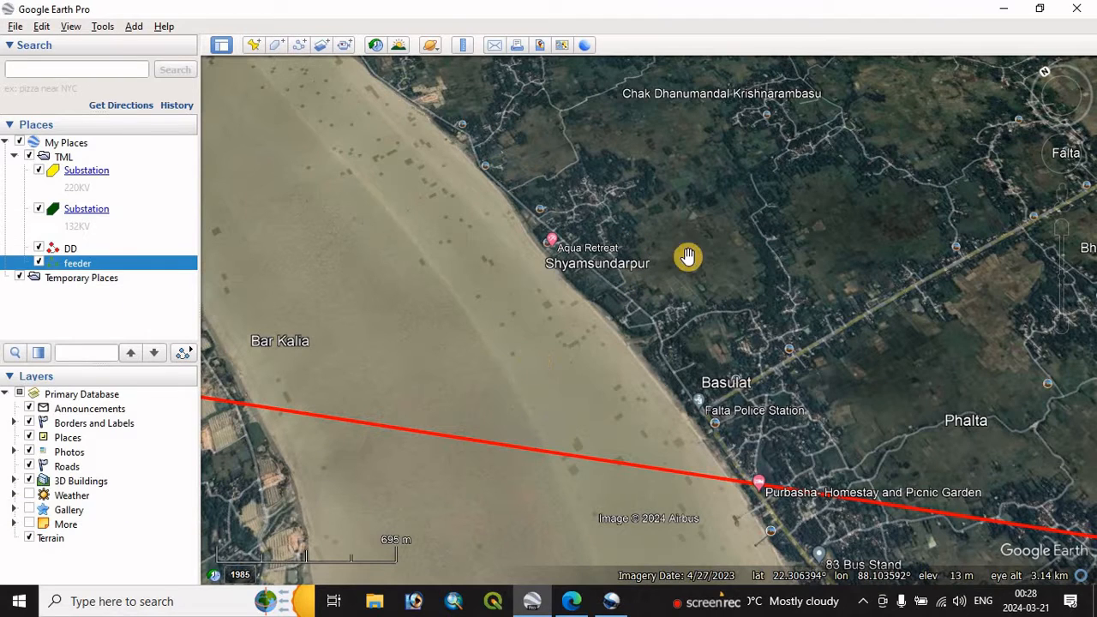
Measure a ruler line in meters from the far riverbank inland to the field southeast of Shyamsundarpur, and discard the measured line
left_click(462, 47)
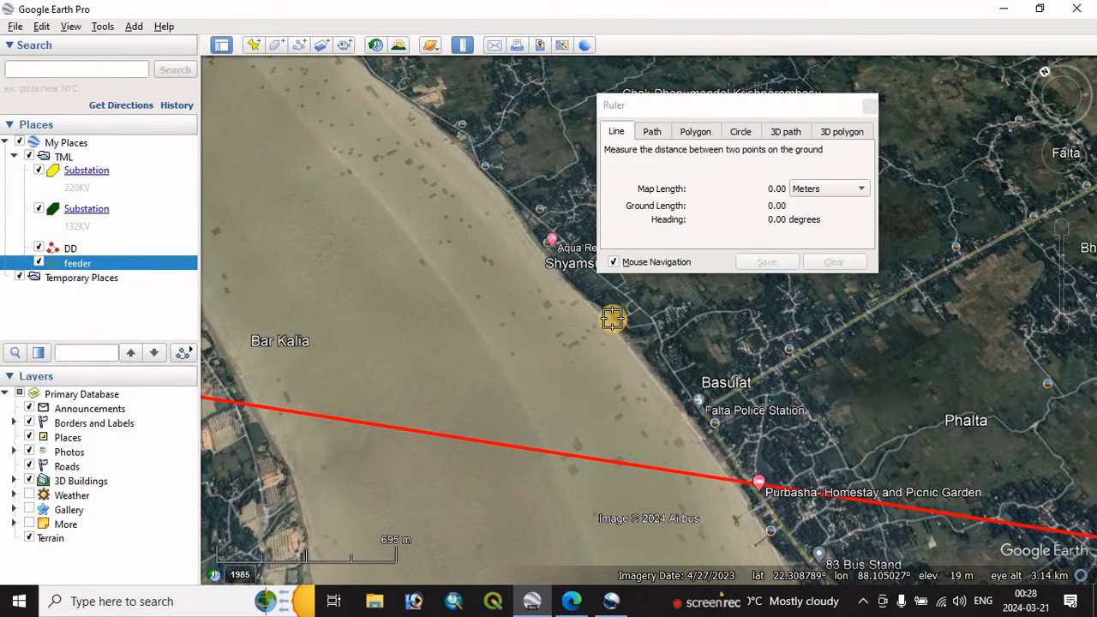
left_click_drag(737, 116, 408, 150)
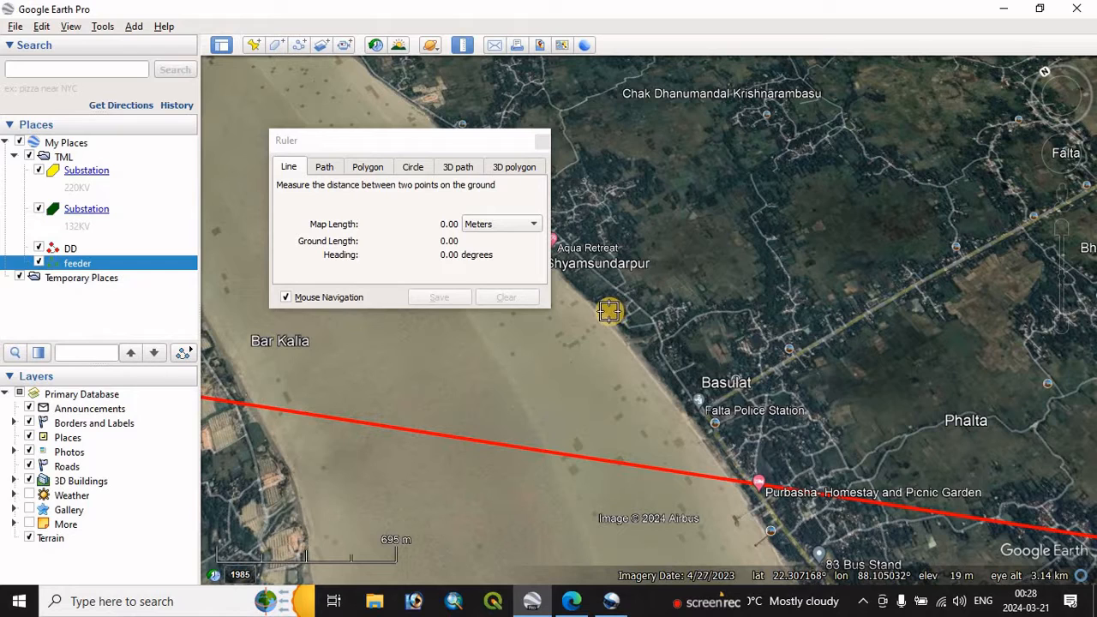
left_click(607, 309)
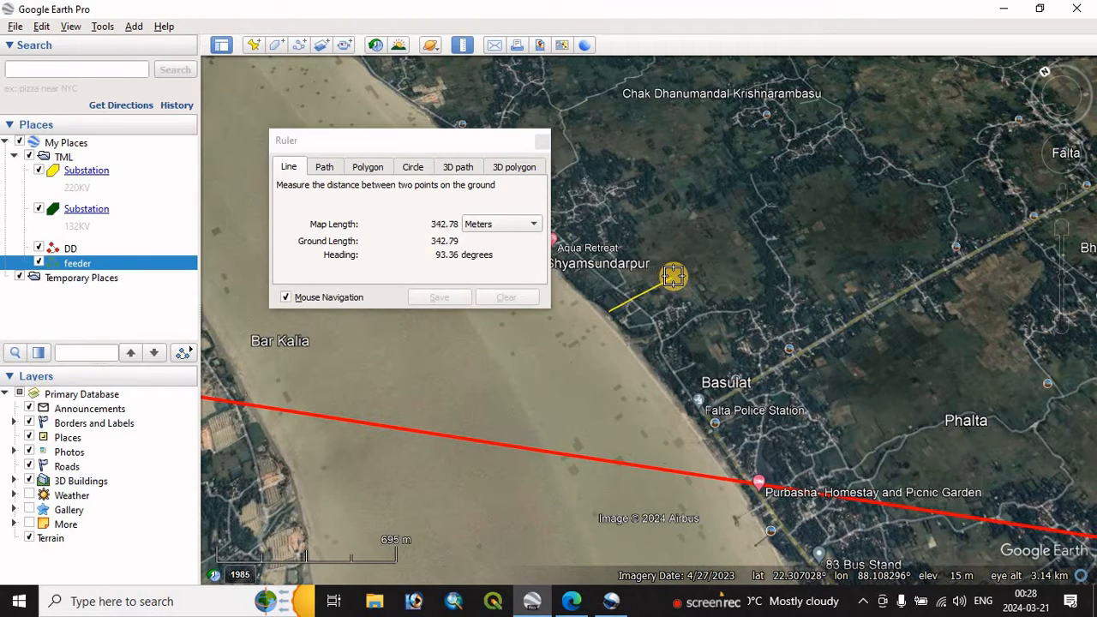
left_click(680, 275)
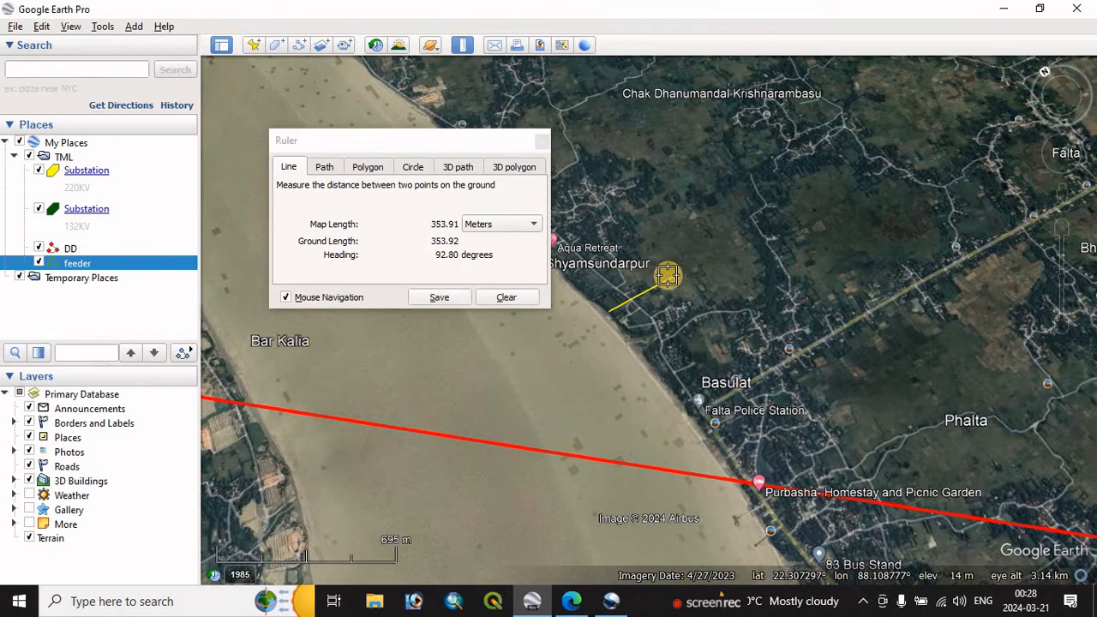
left_click(441, 298)
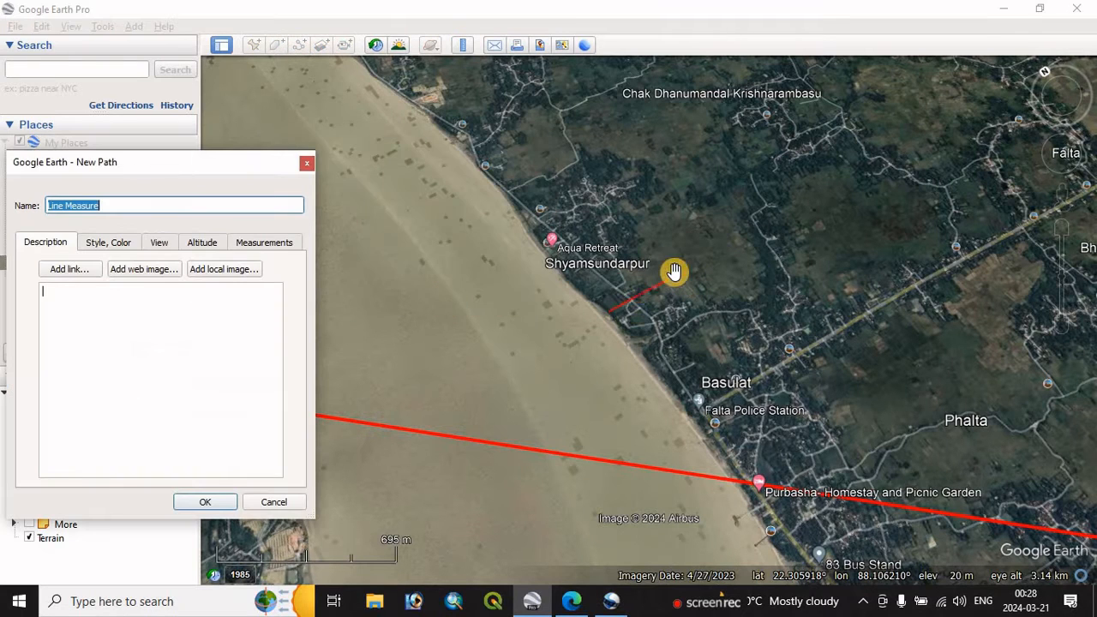
left_click(271, 502)
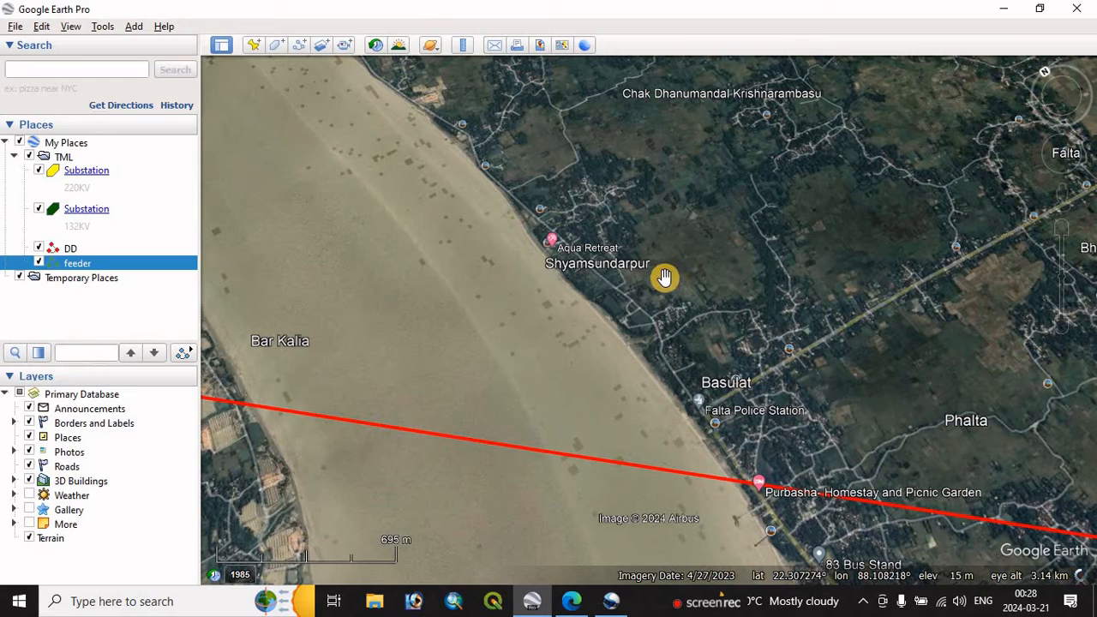
Reopen the feeder path, overwrite its name with dashes, and add a vertex across the river in the open field east of Aqua Retreat
right_click(84, 265)
left_click(110, 445)
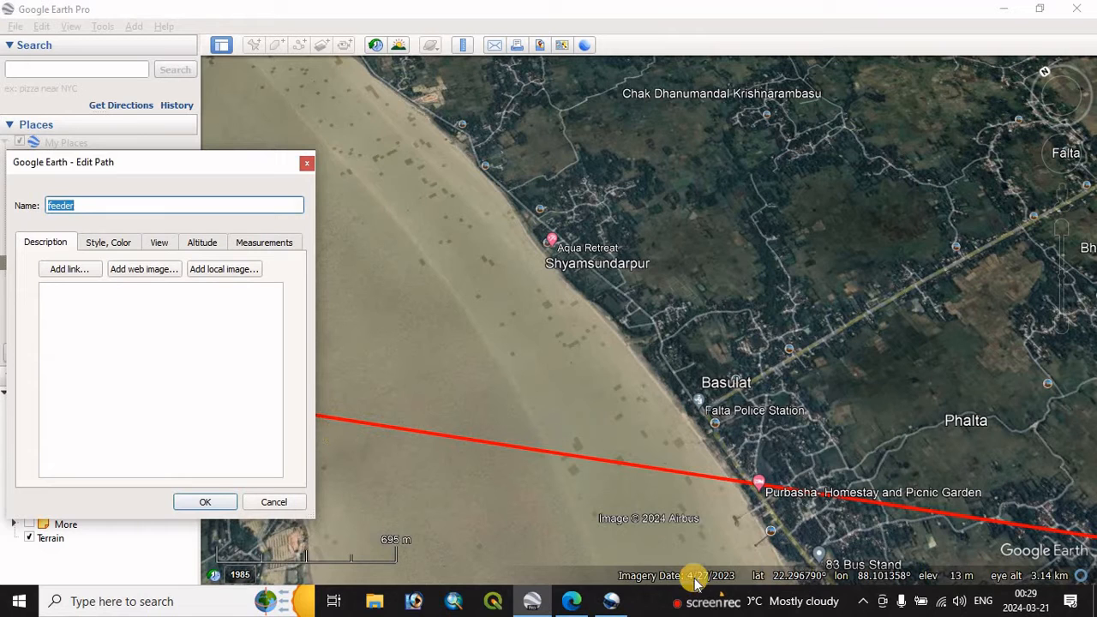
type("-")
type("------------------")
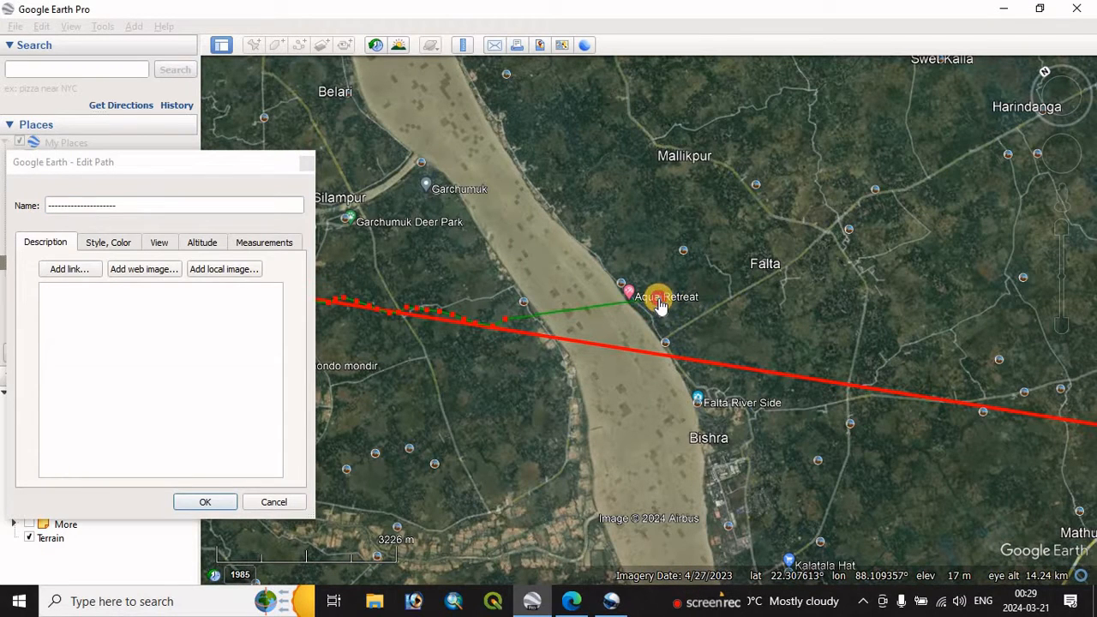
scroll(660, 306, "up", 5)
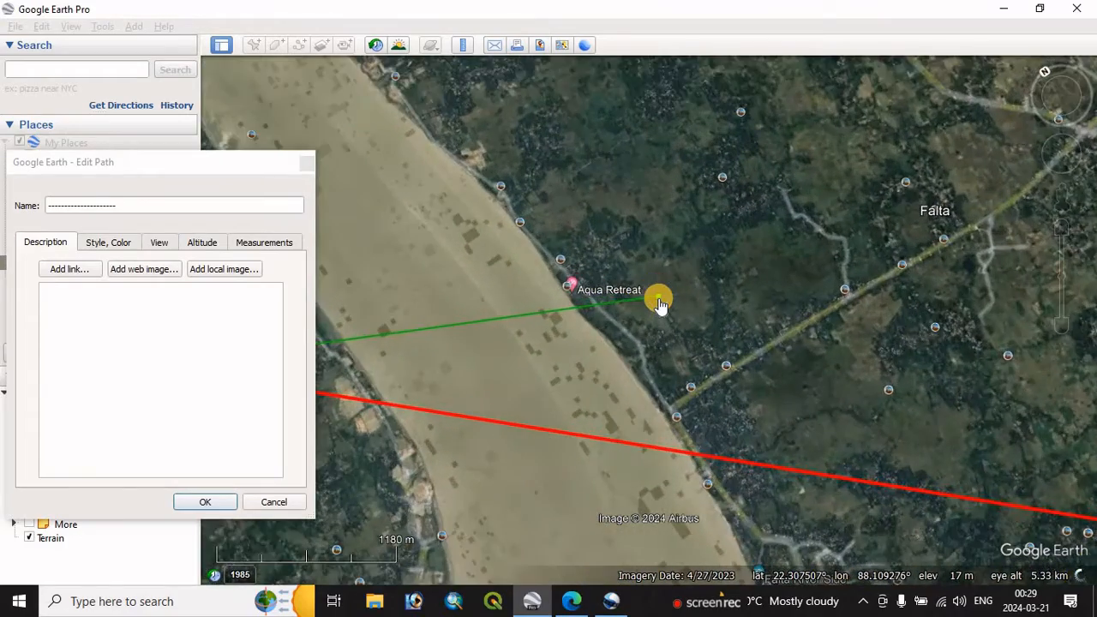
scroll(660, 306, "up", 2)
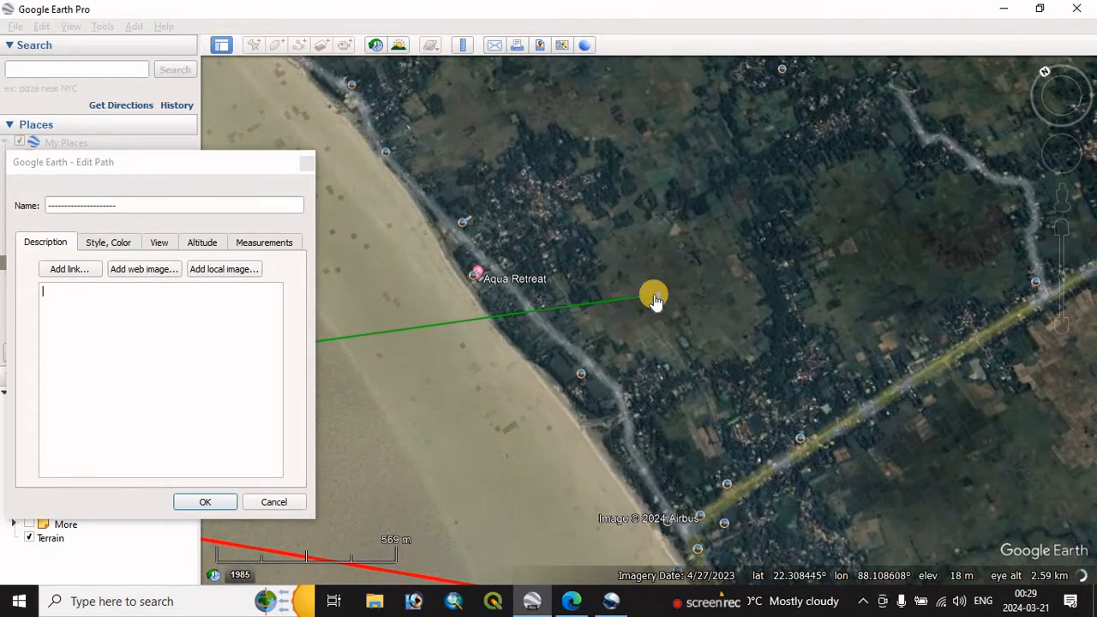
left_click(655, 296)
scroll(680, 283, "up", 2)
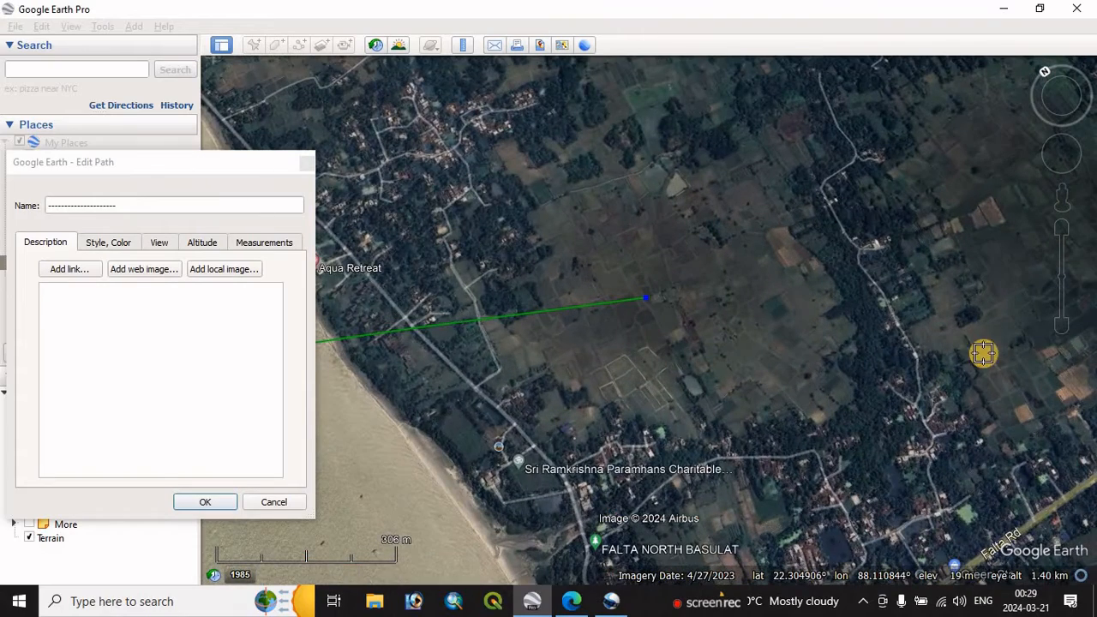
Extend the path east with vertices in the field beyond the village road, beside Falta Rd, north of Bhatuli and farther east
left_click(1035, 301)
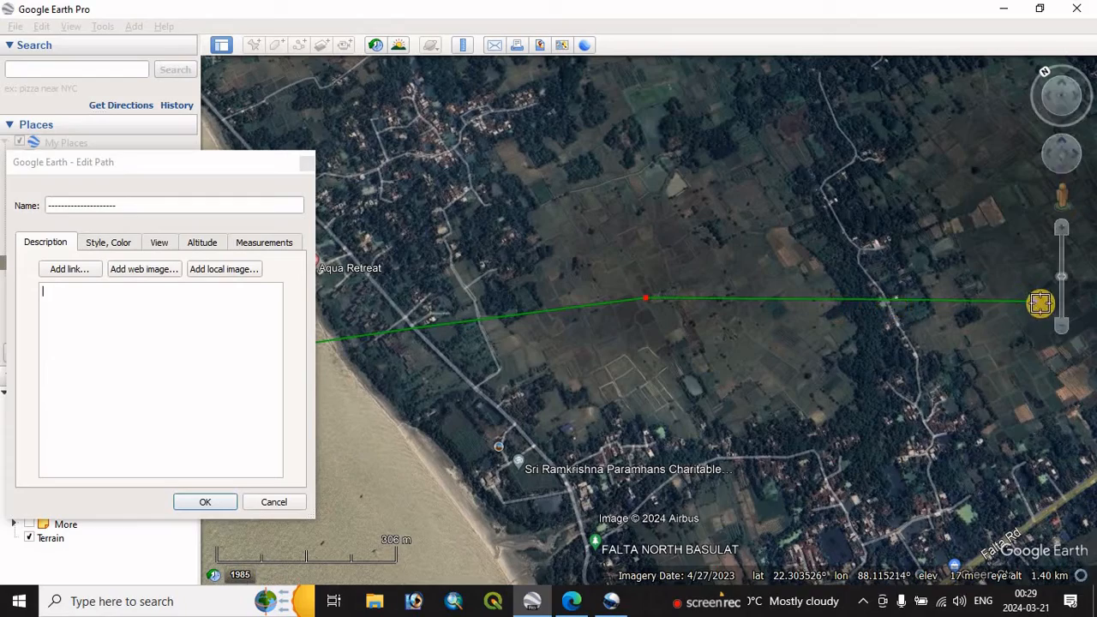
scroll(889, 301, "up", 1)
scroll(889, 300, "up", 5)
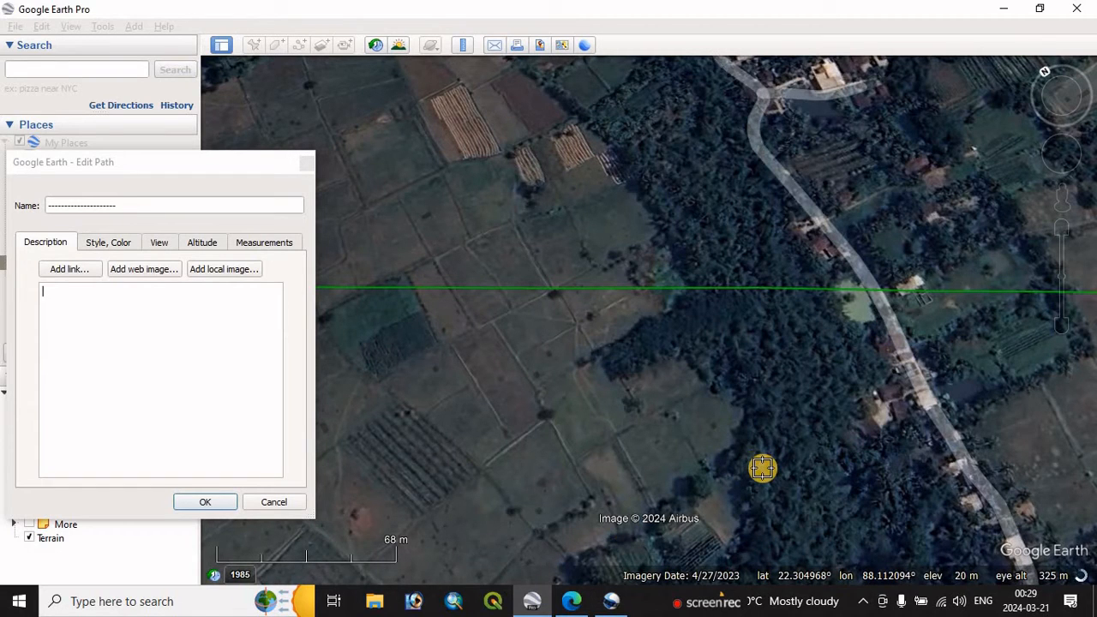
scroll(813, 434, "up", 1)
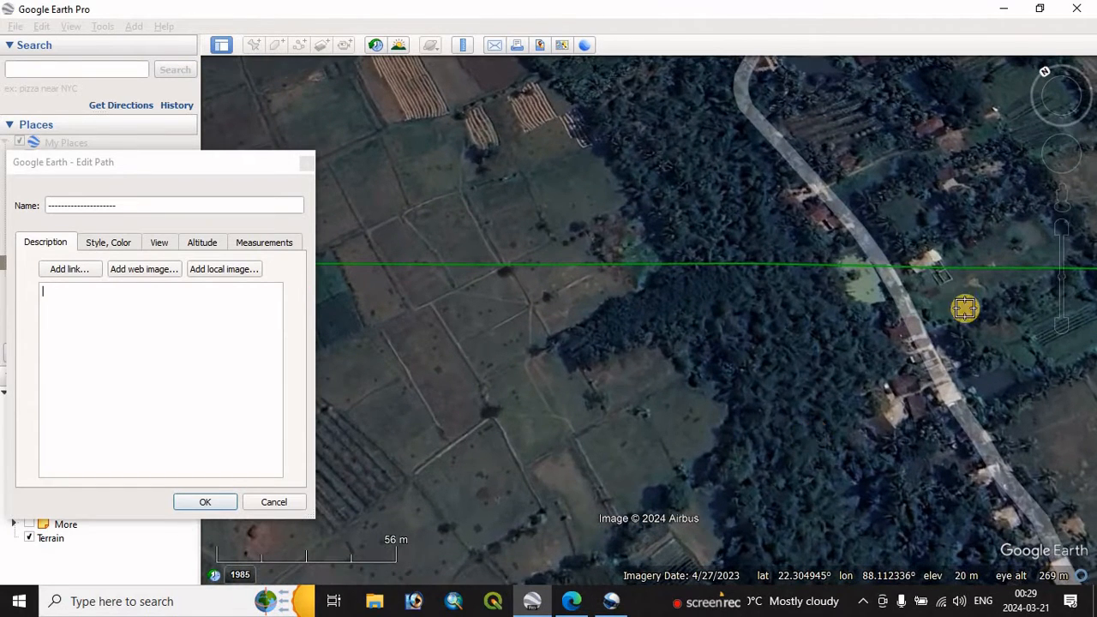
scroll(964, 307, "down", 2)
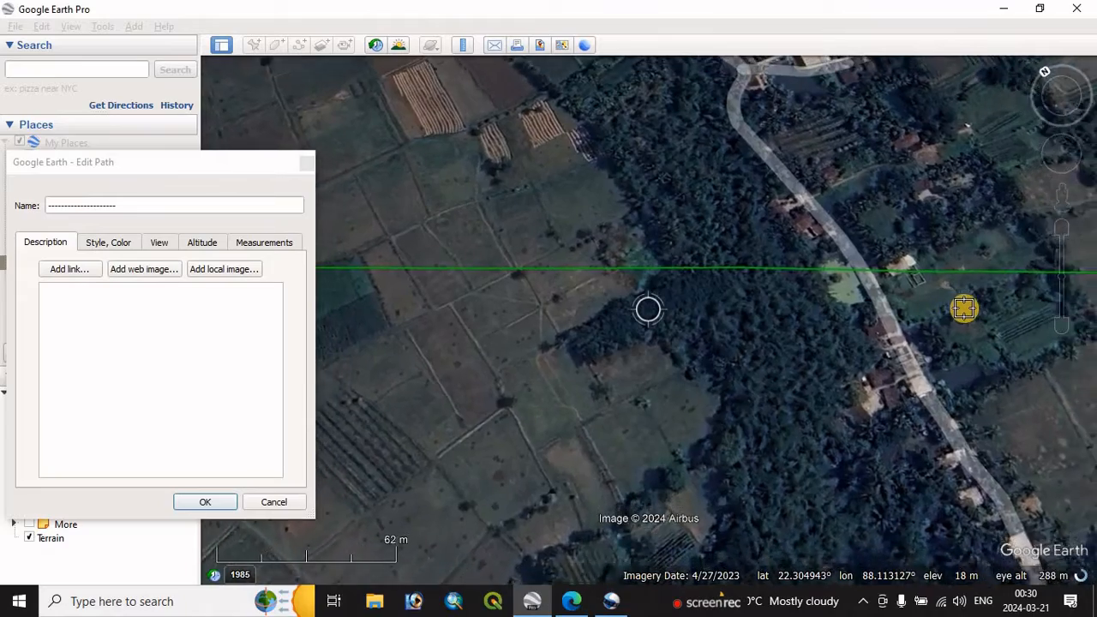
scroll(964, 307, "down", 5)
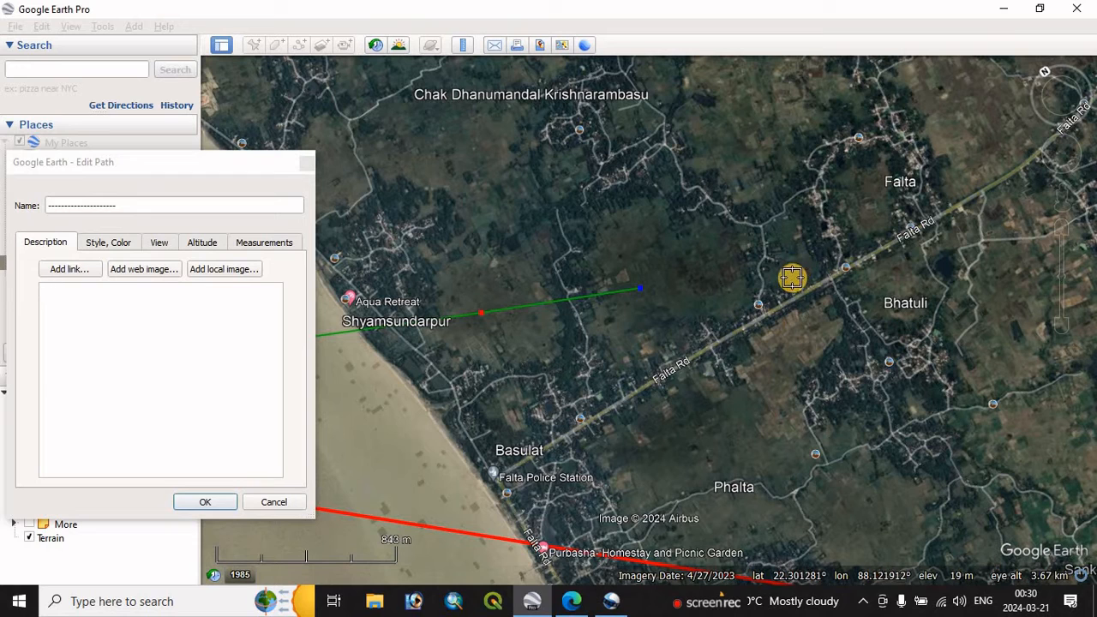
left_click(792, 279)
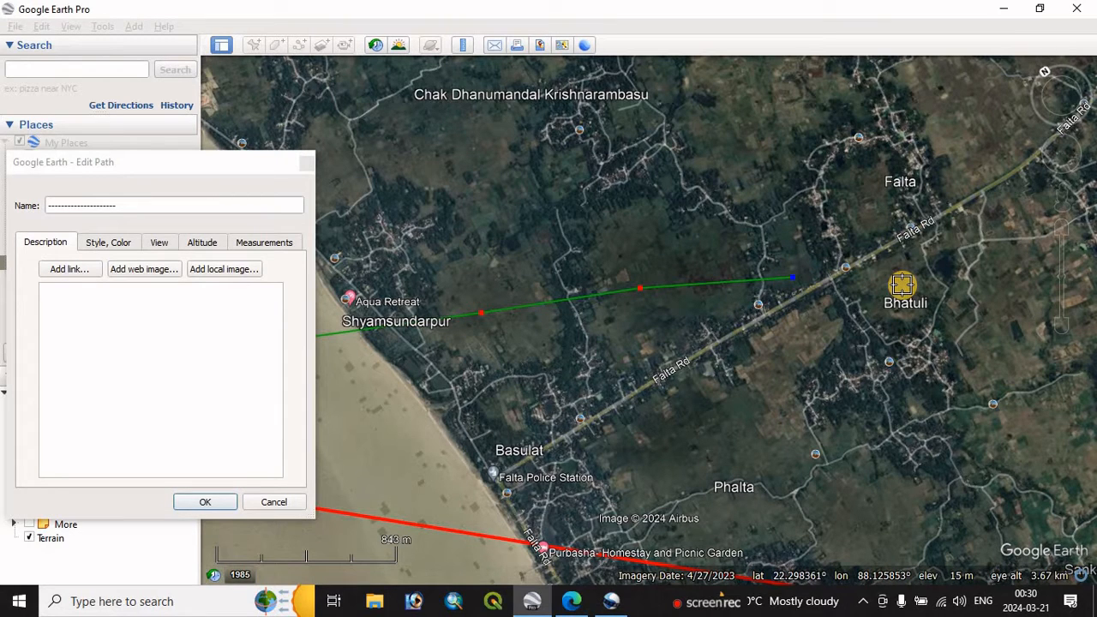
left_click(902, 284)
left_click(1037, 314)
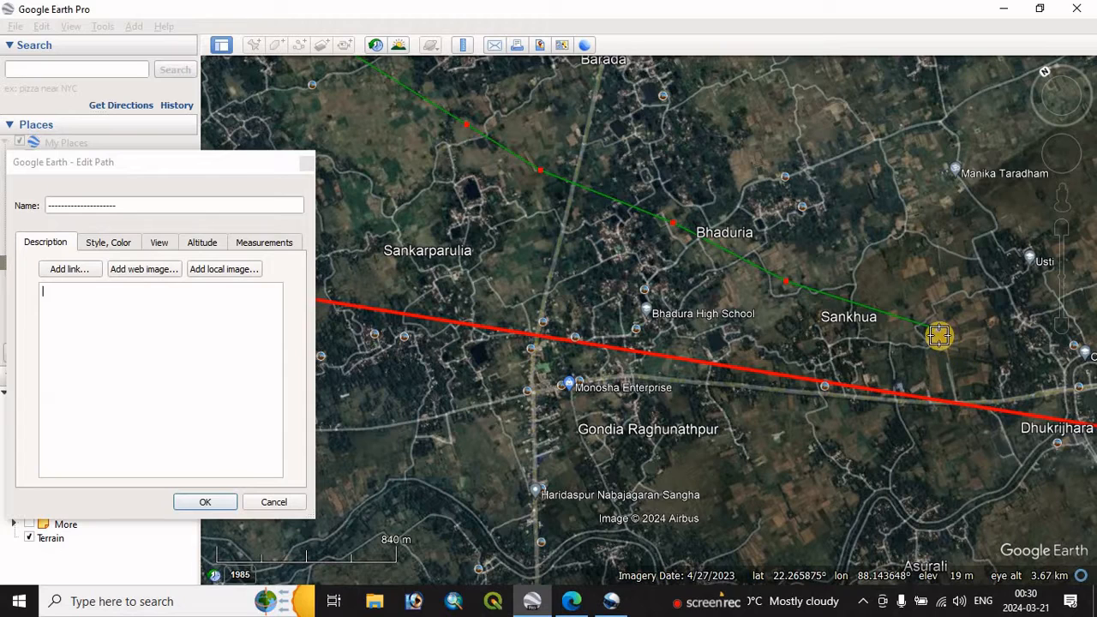
Add a vertex in the fields southeast of Sankhua and continue the path southeast toward the river bend at Purba Gobindapur
left_click(932, 354)
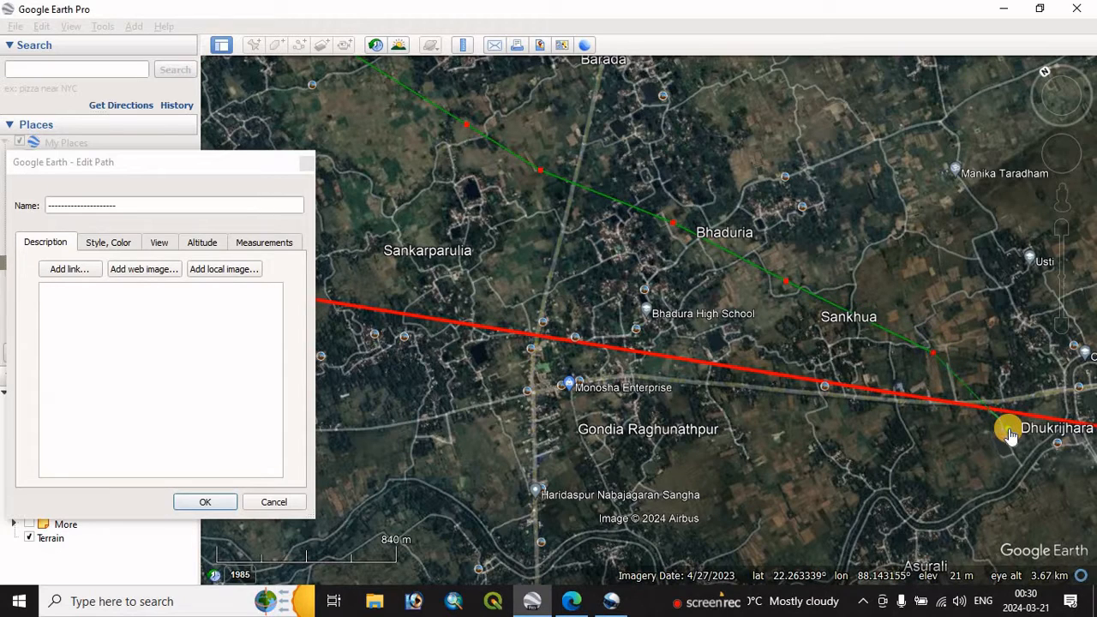
key("Right")
key("Right")
key("Right")
key("Right")
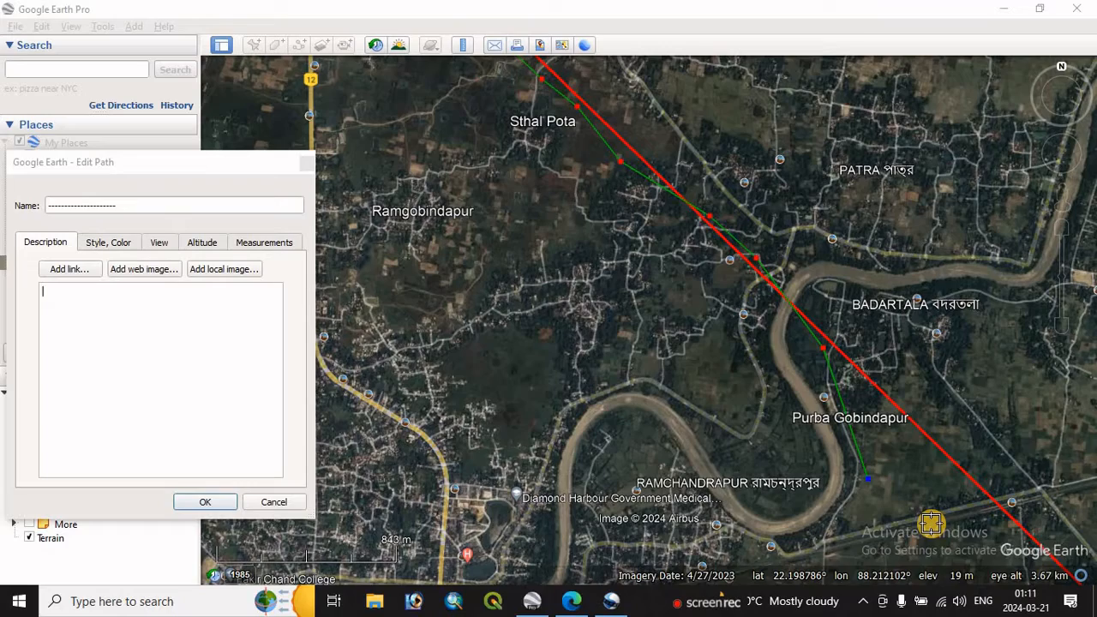
Add the remaining vertices past Durganagar and Baradron, end the path inside the yellow 220KV substation area, and save it
scroll(932, 523, "down", 5)
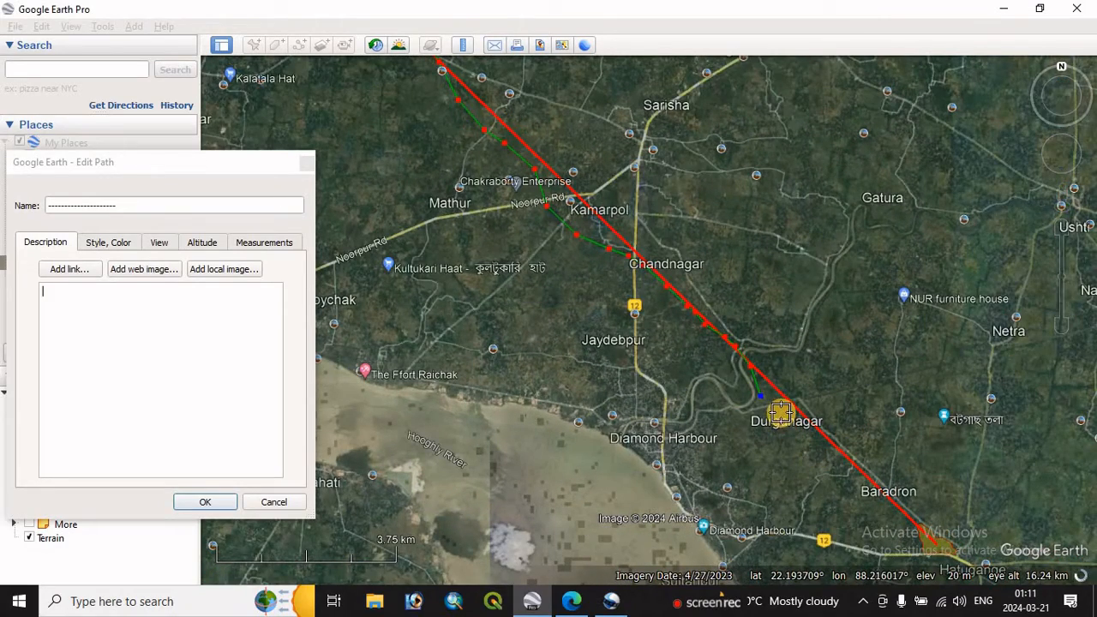
left_click(781, 415)
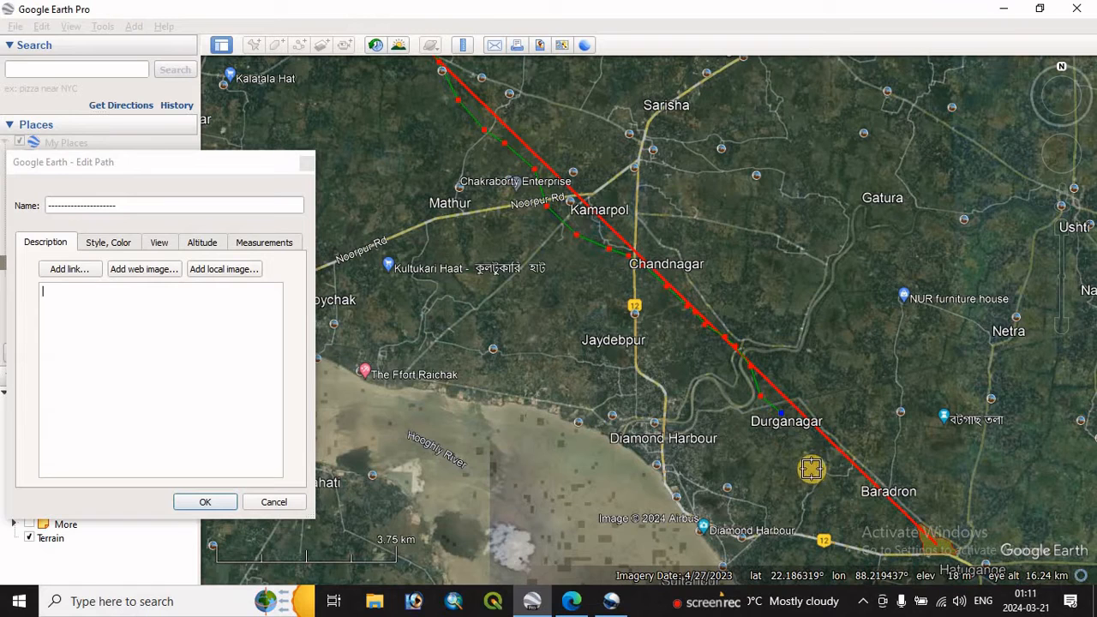
left_click(812, 470)
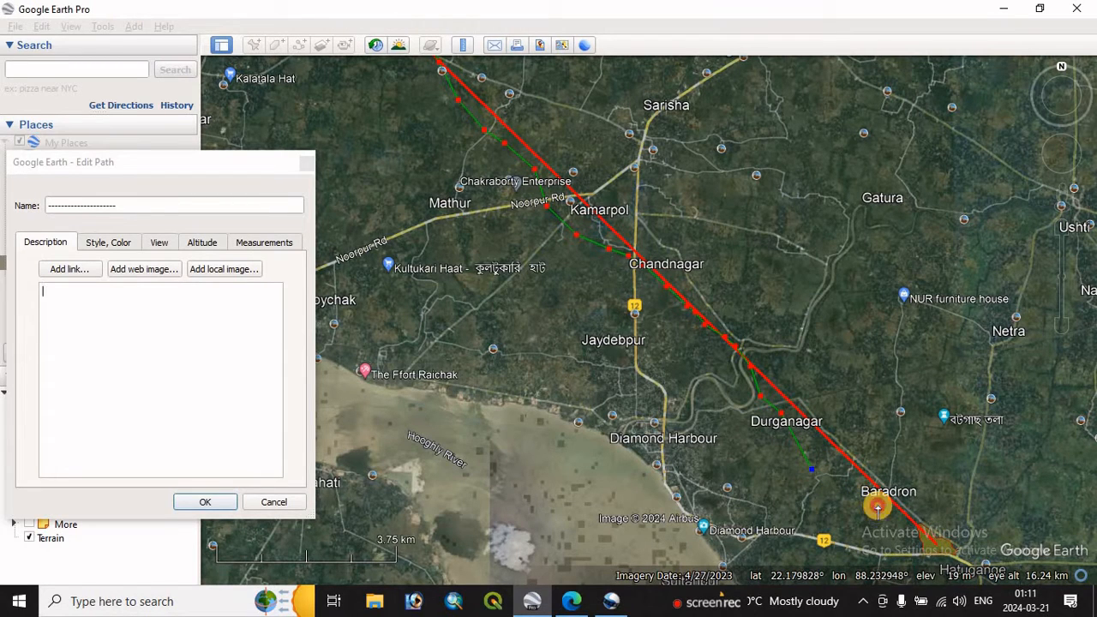
left_click(877, 507)
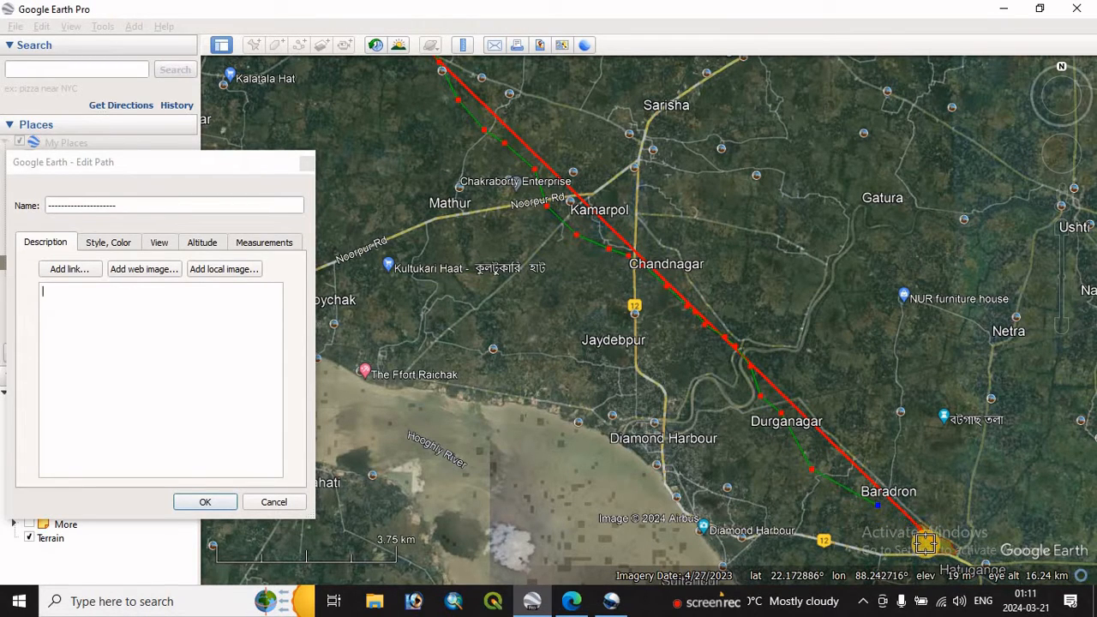
left_click(926, 545)
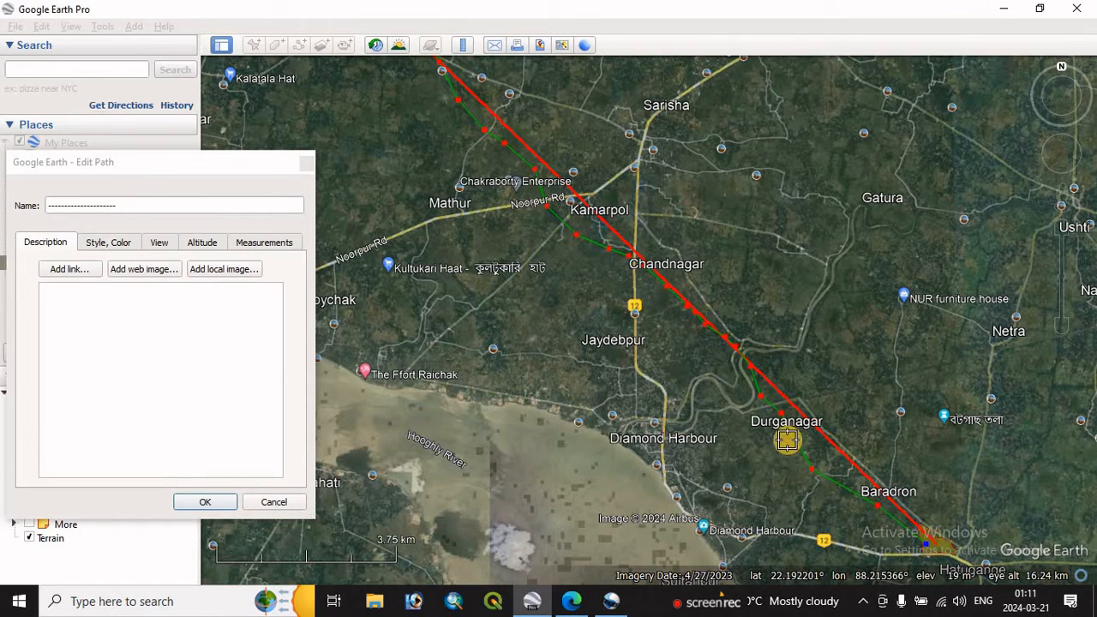
left_click(206, 502)
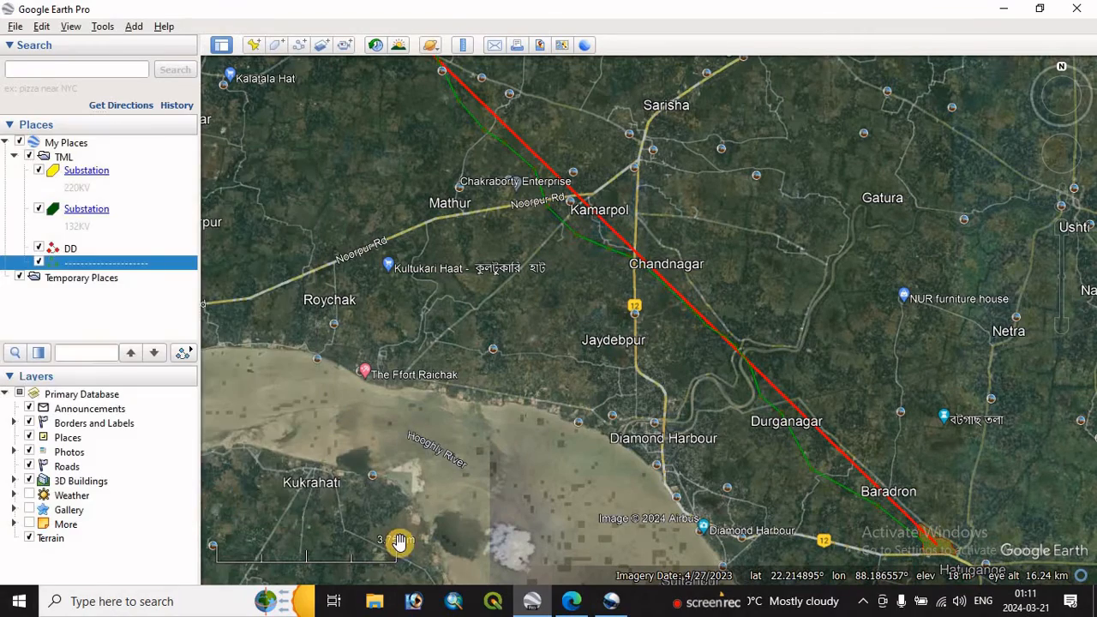
Examine the path's final stretch into the 220KV substation area for houses lying under the line
scroll(769, 451, "up", 1)
scroll(769, 452, "up", 1)
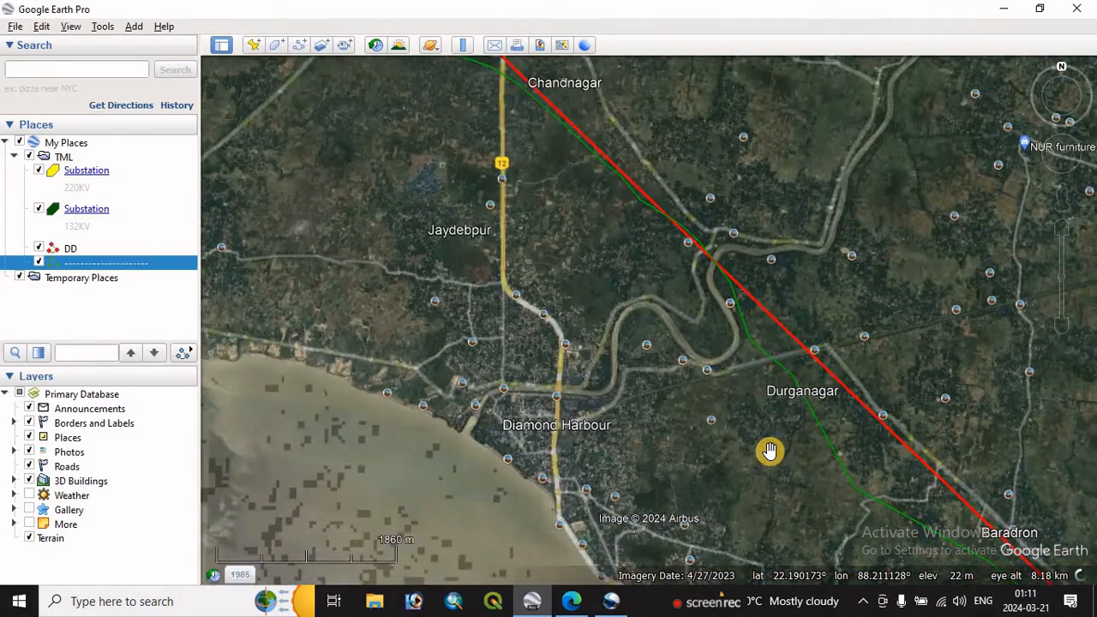
scroll(769, 452, "up", 1)
scroll(768, 452, "down", 1)
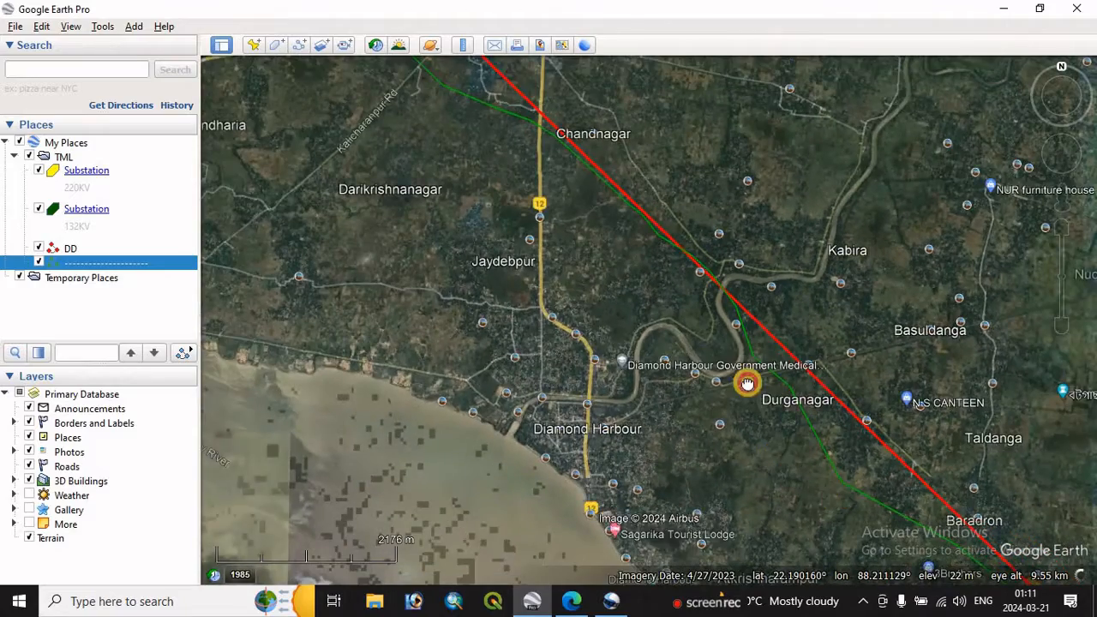
left_click_drag(746, 385, 680, 289)
scroll(855, 385, "up", 2)
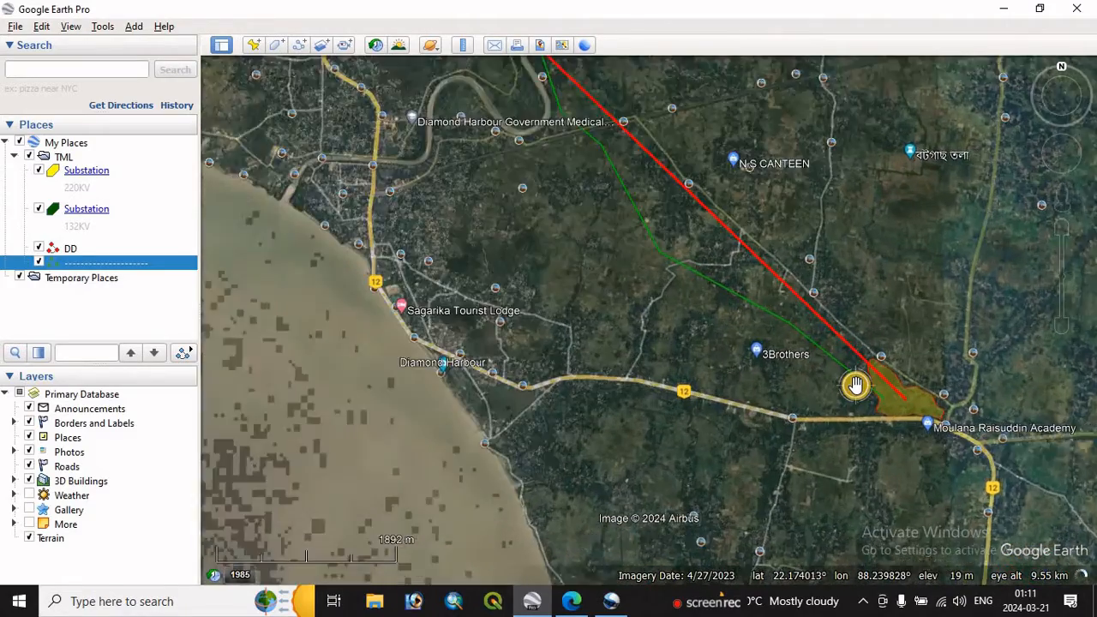
scroll(854, 385, "up", 3)
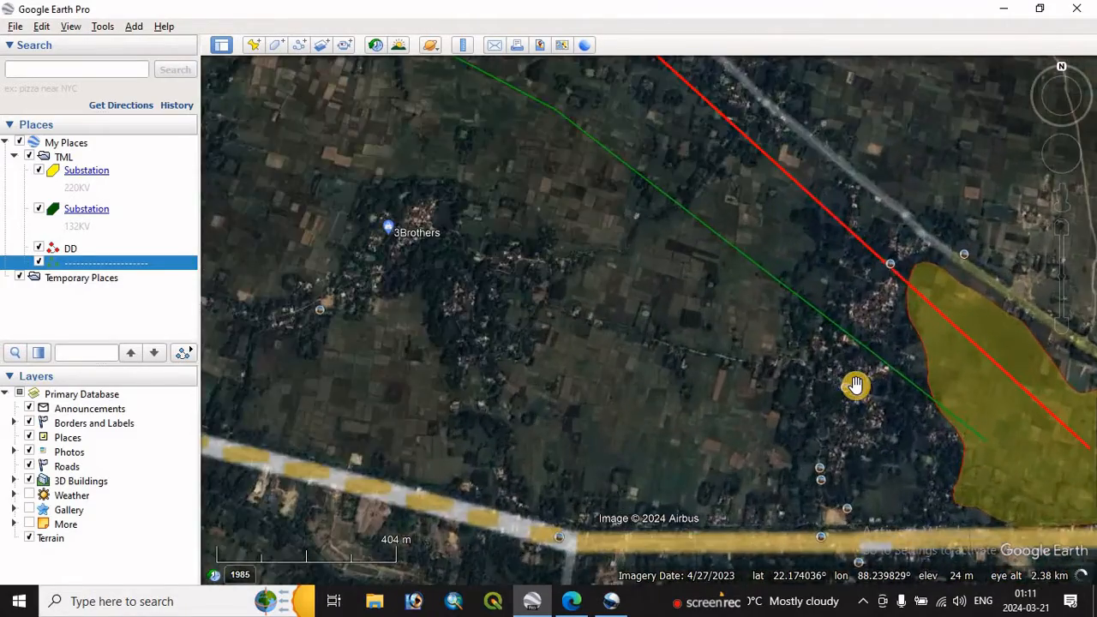
scroll(855, 384, "up", 2)
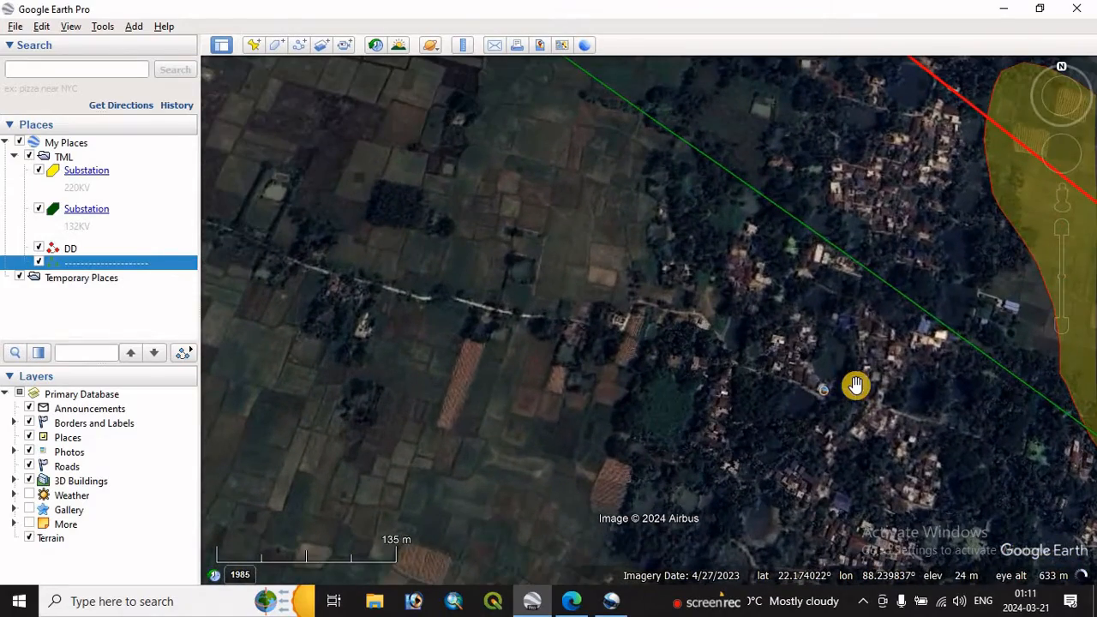
scroll(836, 273, "up", 3)
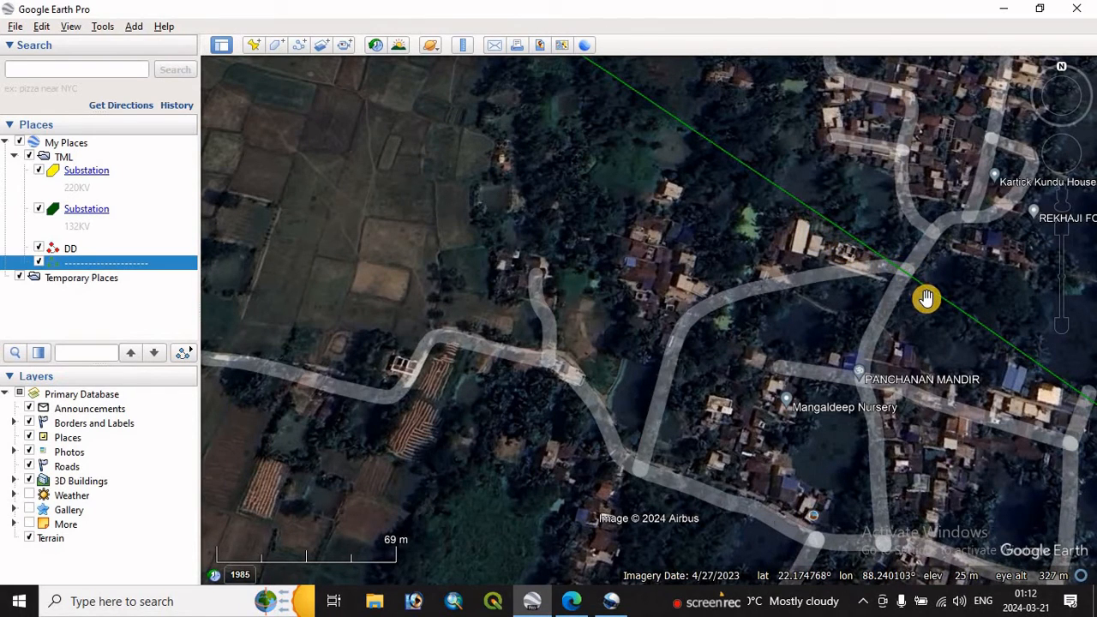
Trace the saved path northwest from the 220KV substation toward Durganagar, checking where it crosses houses, village roads and fields
left_click_drag(793, 306, 931, 403)
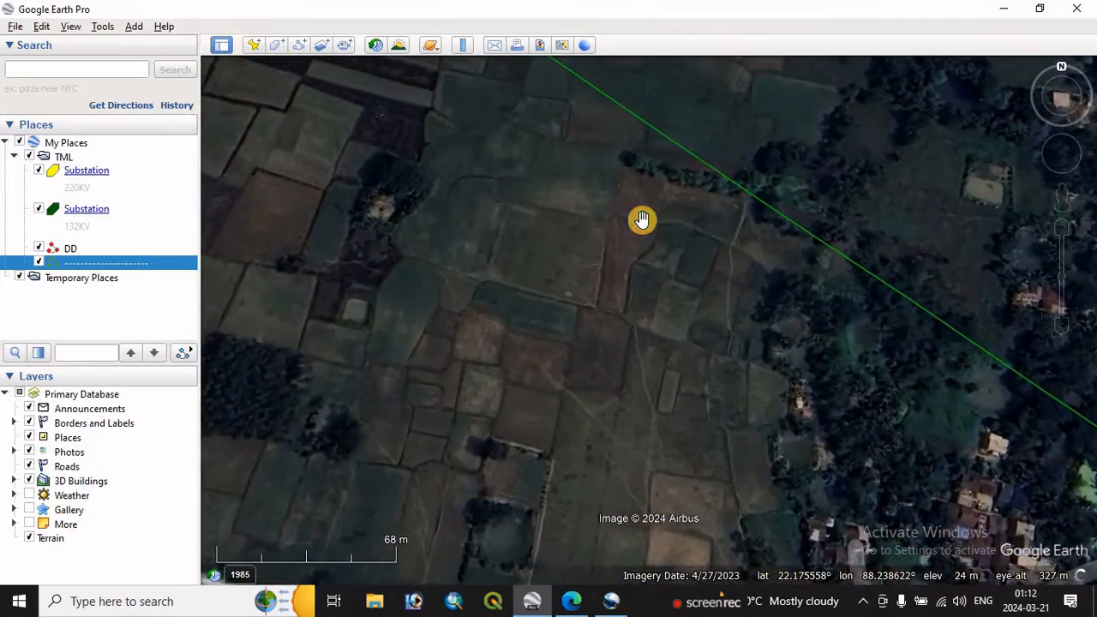
left_click_drag(642, 220, 859, 506)
left_click_drag(519, 260, 774, 471)
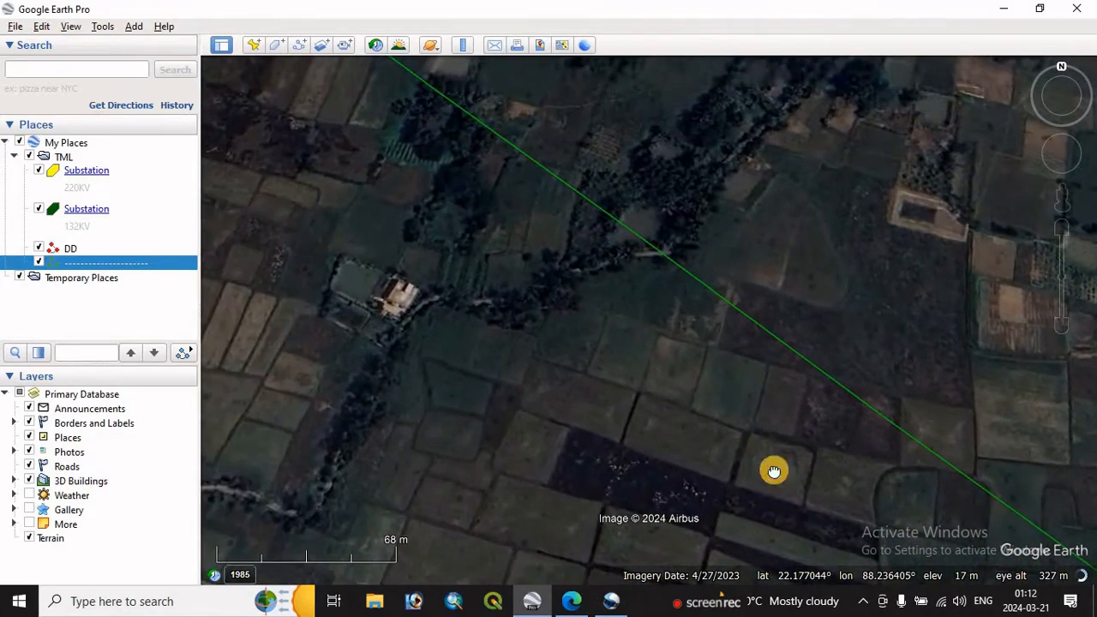
left_click_drag(453, 174, 688, 368)
left_click_drag(363, 112, 674, 410)
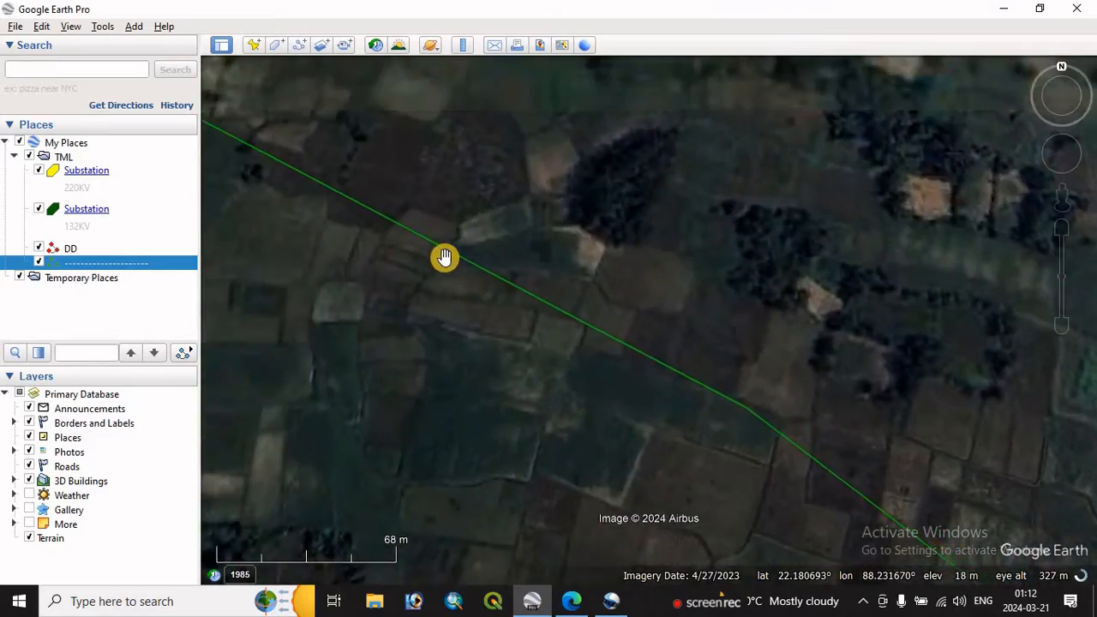
left_click_drag(443, 257, 817, 423)
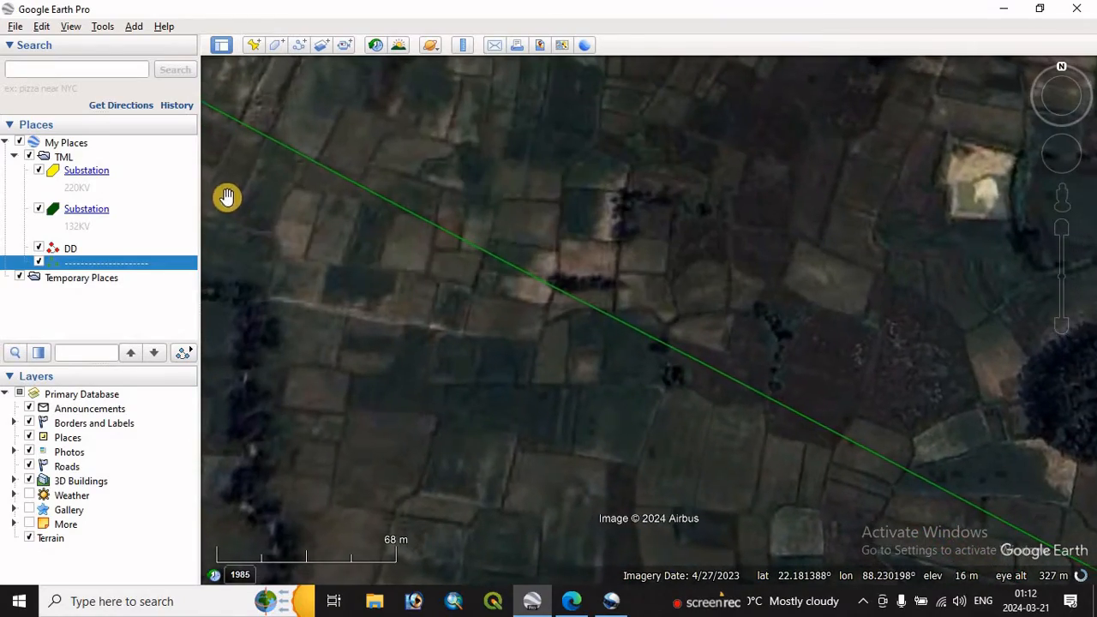
left_click_drag(227, 197, 776, 472)
left_click_drag(595, 335, 625, 339)
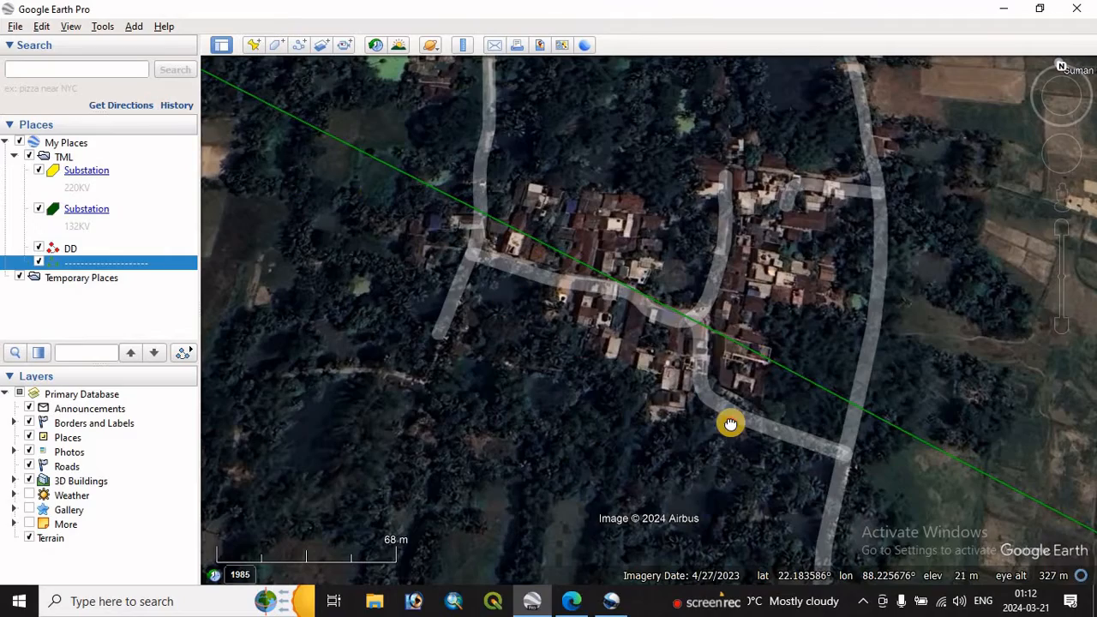
left_click_drag(730, 423, 728, 414)
left_click_drag(389, 228, 629, 355)
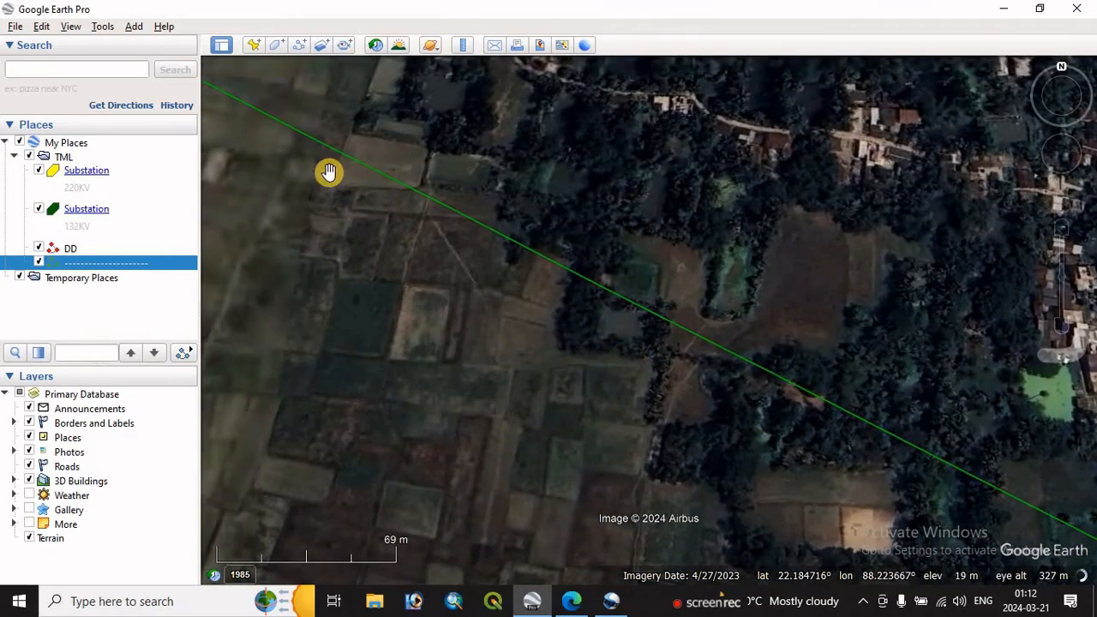
left_click_drag(329, 171, 691, 369)
left_click_drag(490, 274, 606, 315)
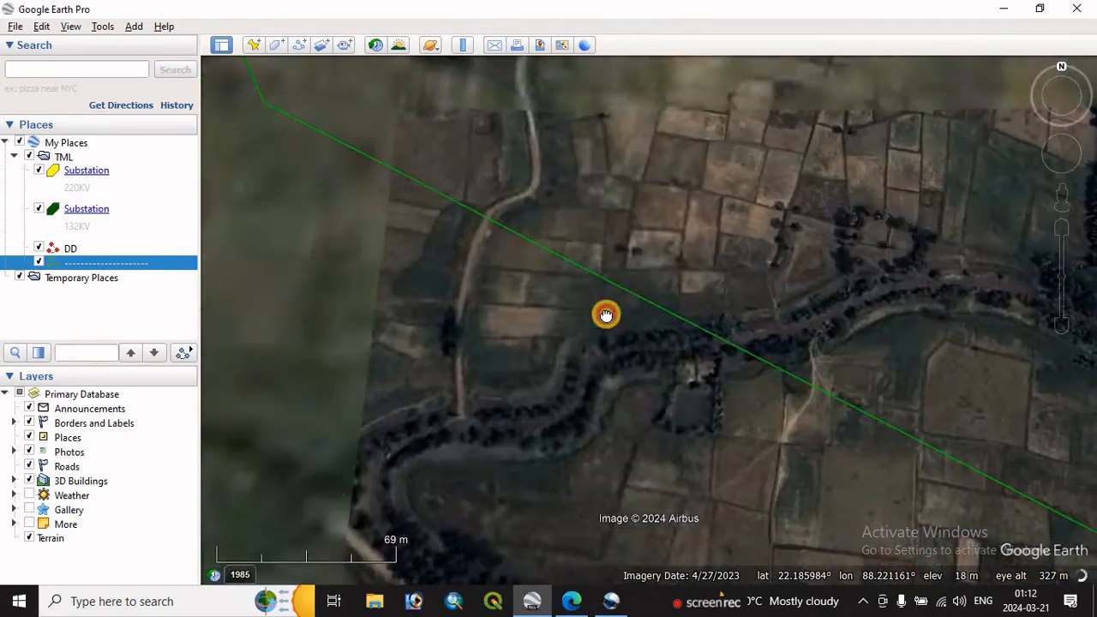
left_click_drag(297, 162, 523, 377)
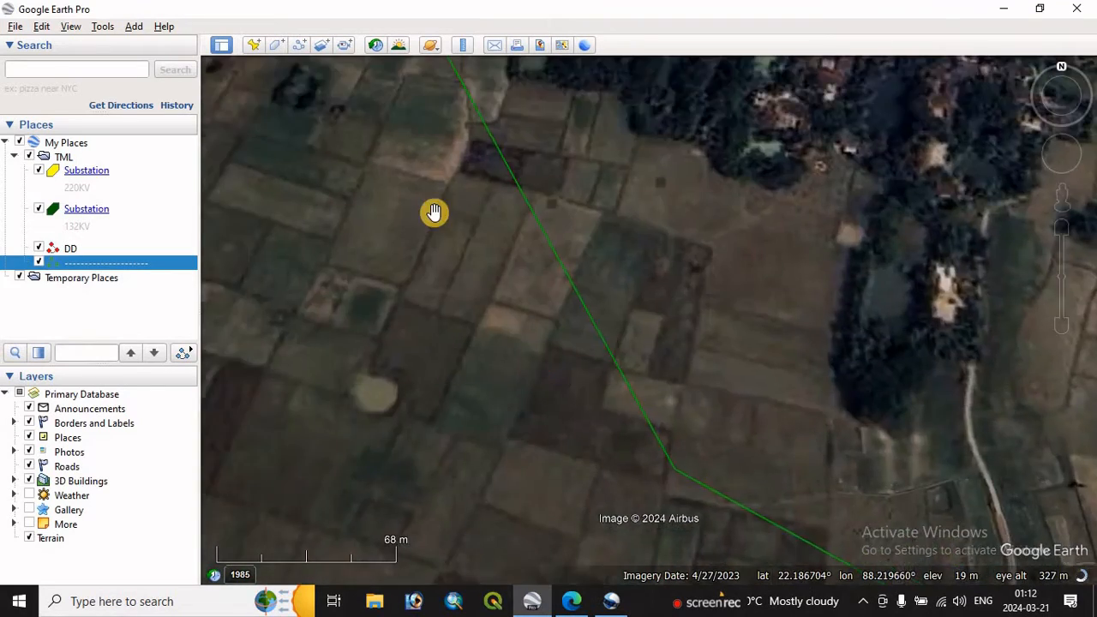
left_click_drag(569, 202, 570, 301)
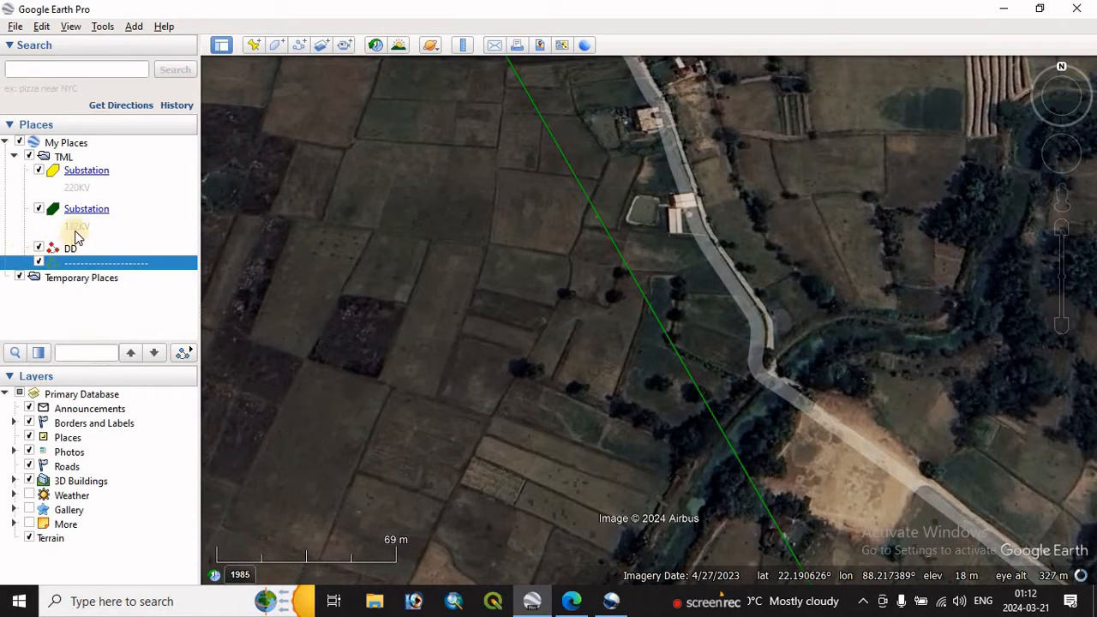
Save the whole TML folder to the Desktop as a Kml (*.kml) file named TML, and minimize the window to show the desktop
left_click(61, 157)
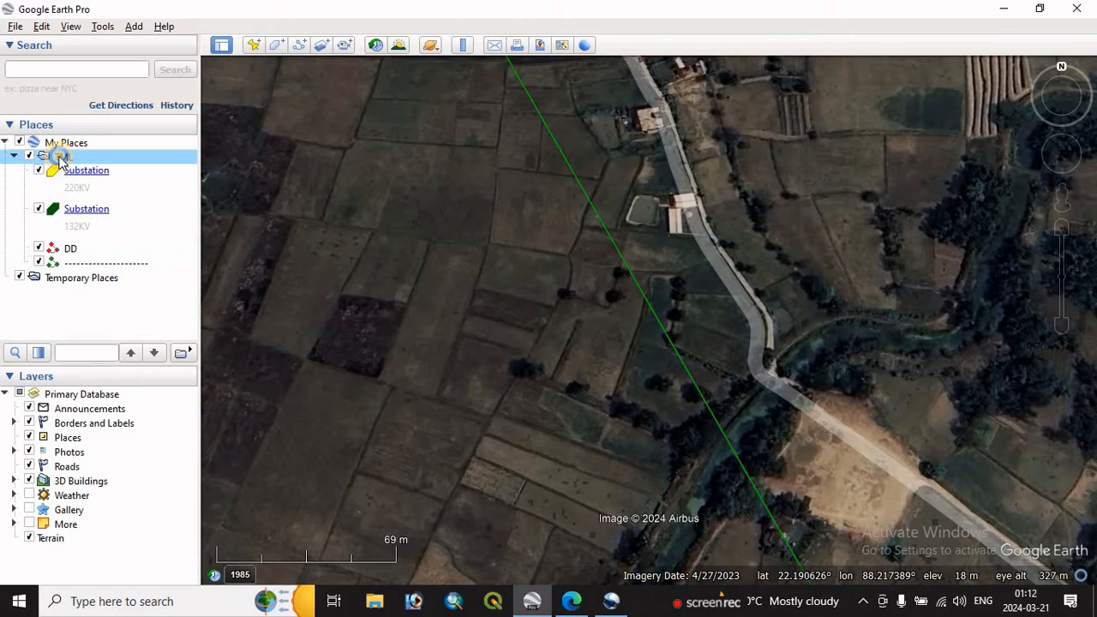
right_click(62, 162)
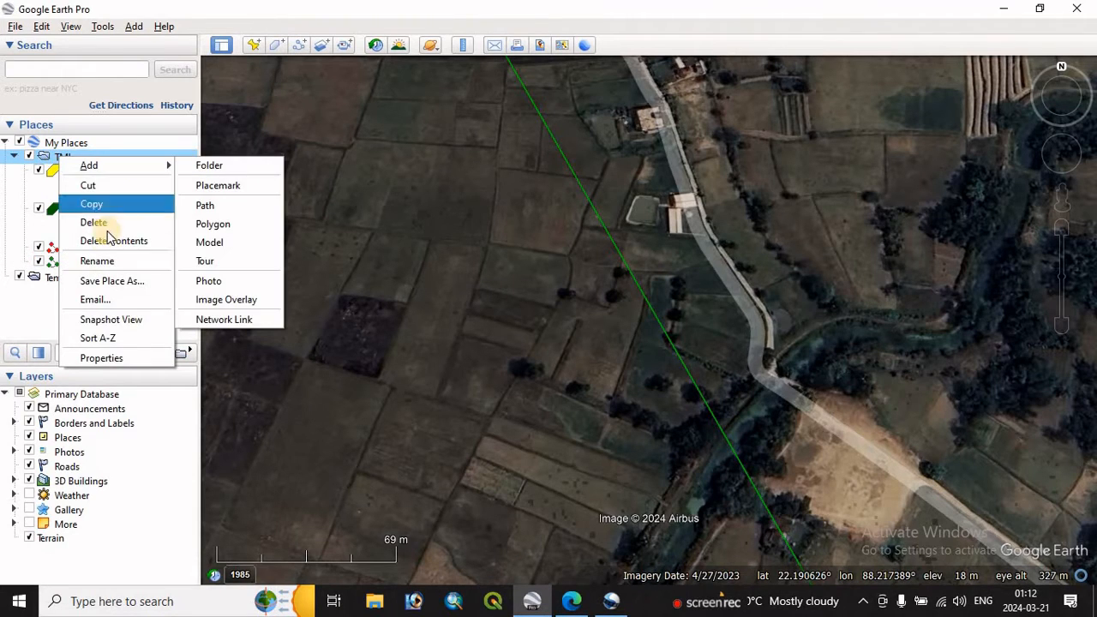
left_click(109, 288)
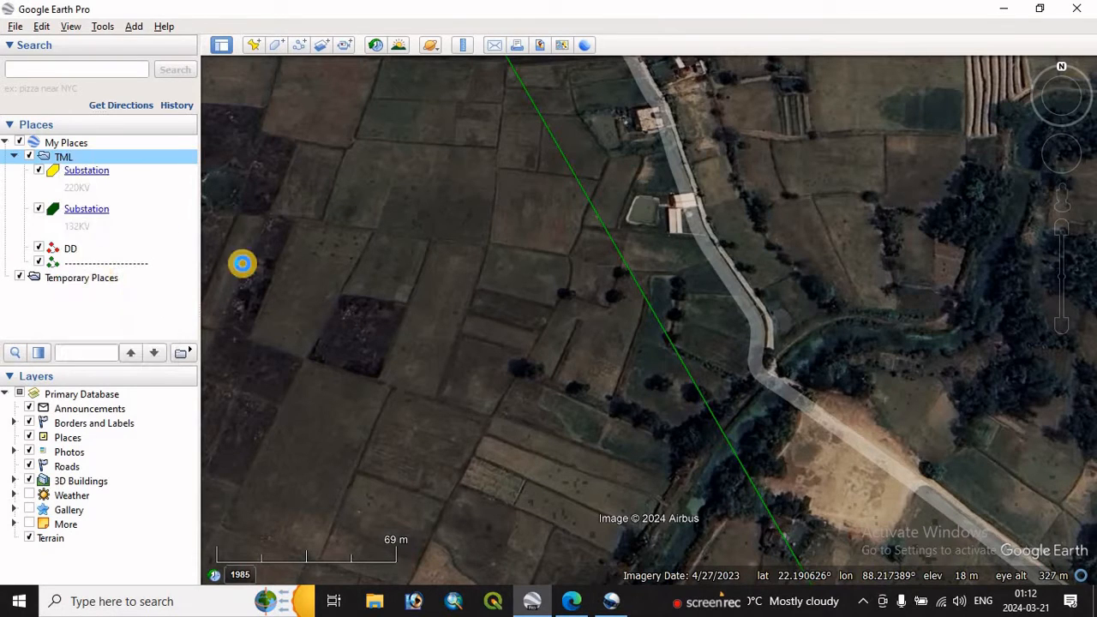
left_click(301, 223)
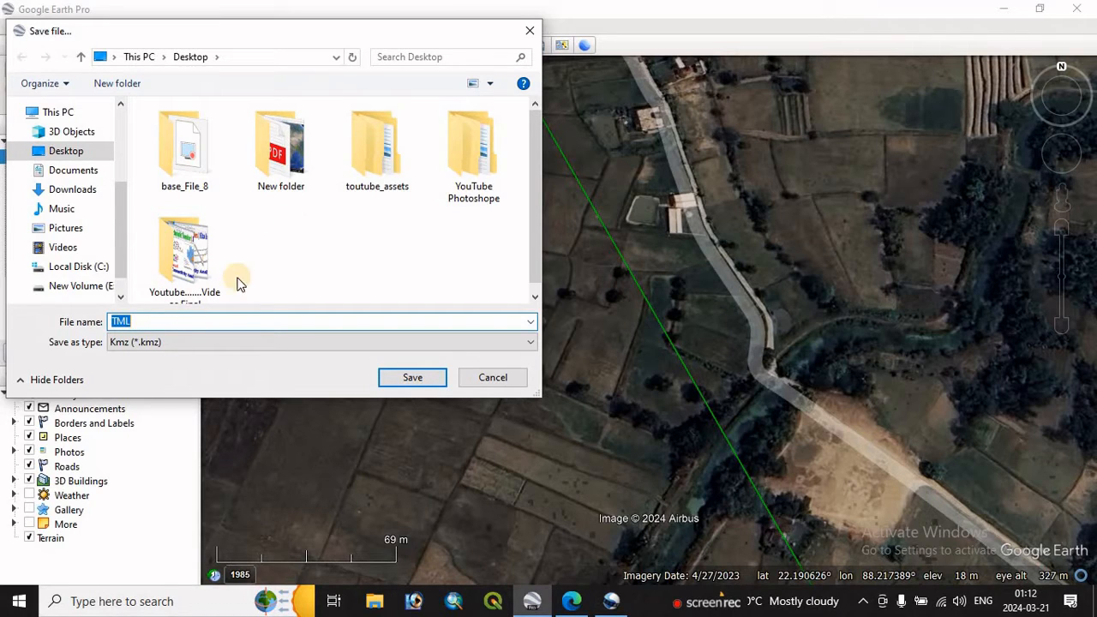
left_click(184, 342)
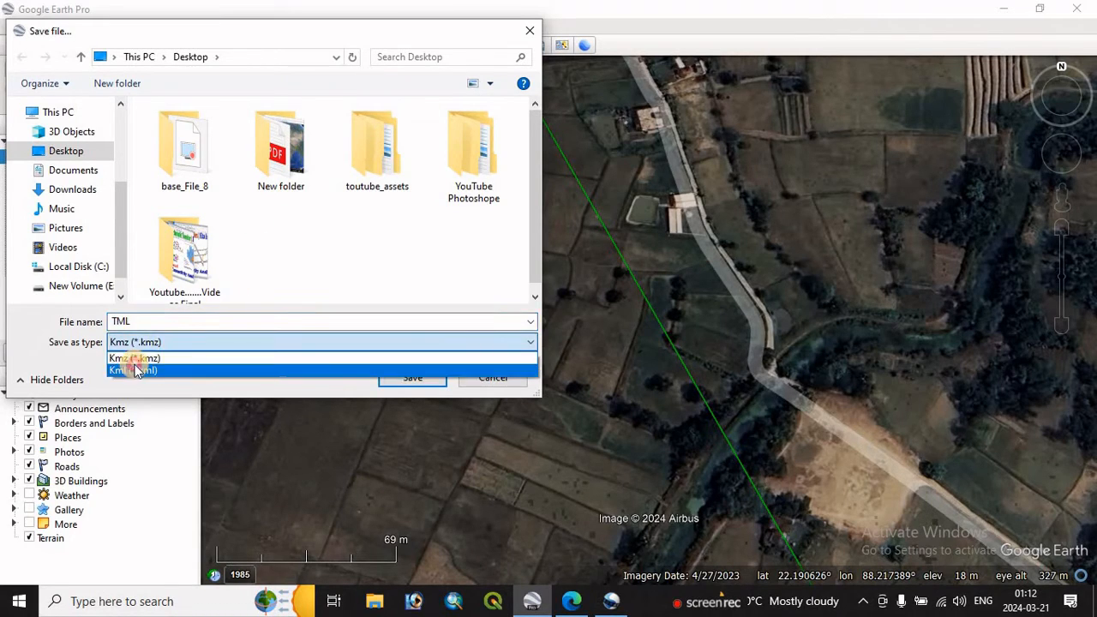
left_click(135, 369)
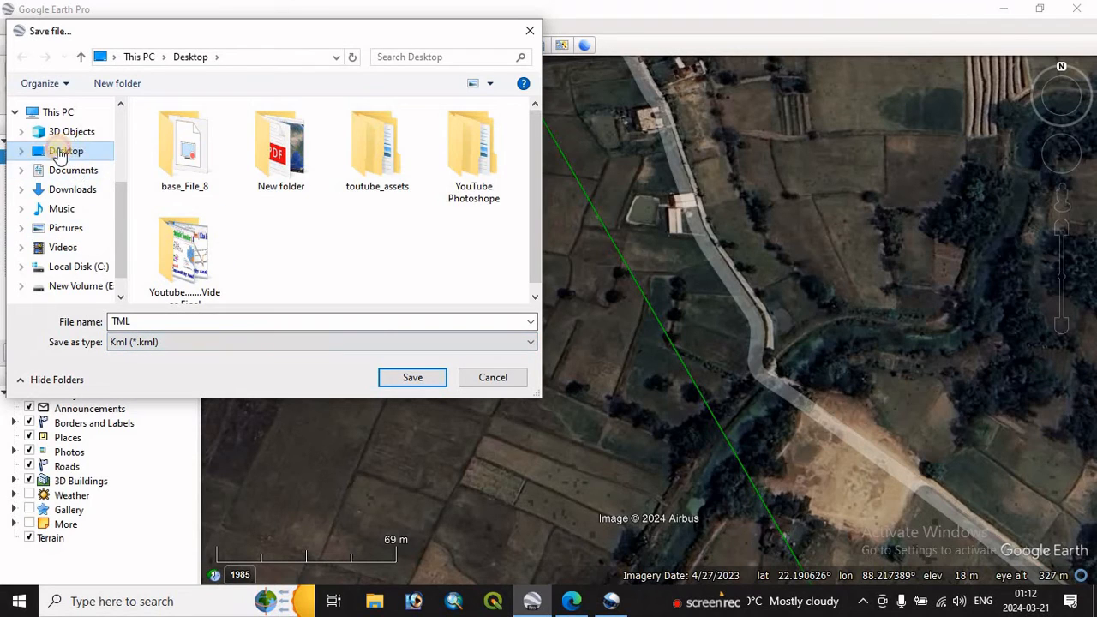
left_click(58, 154)
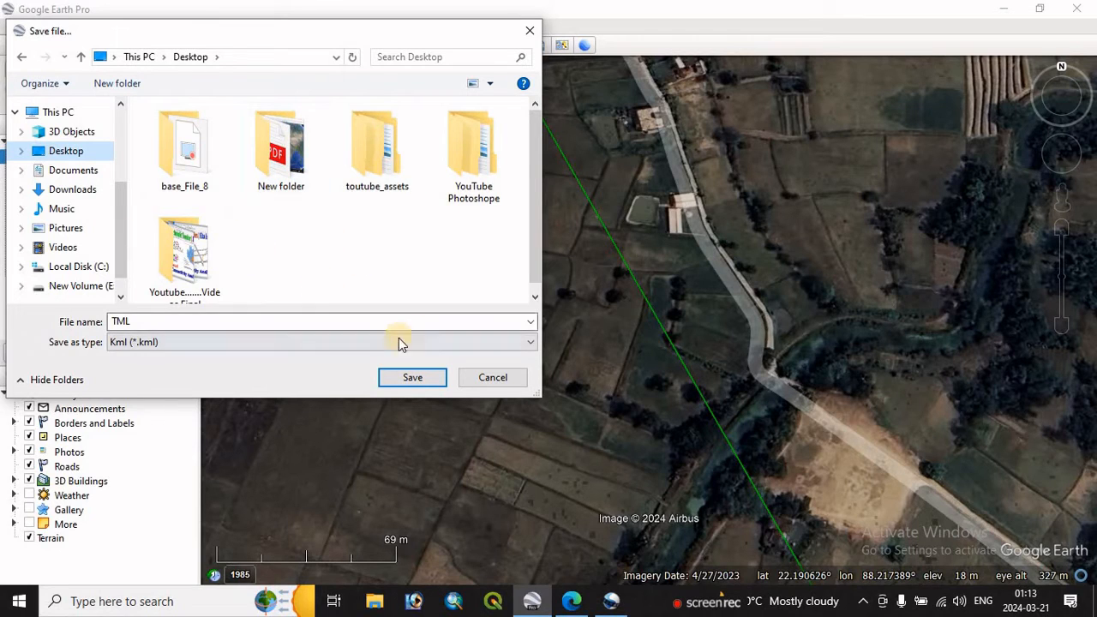
left_click(413, 379)
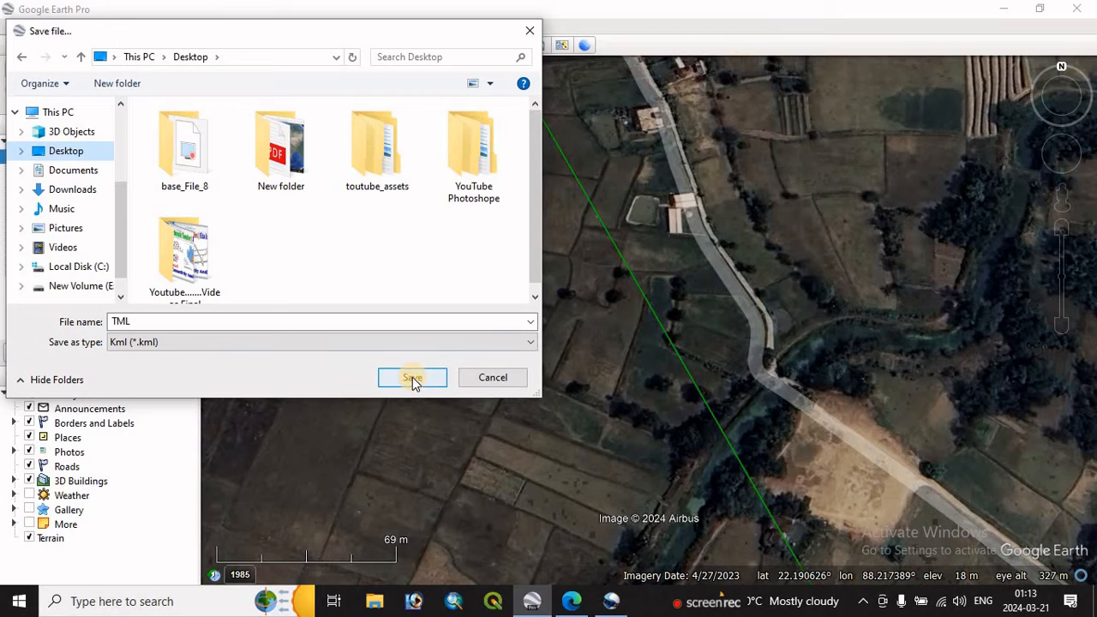
left_click(412, 377)
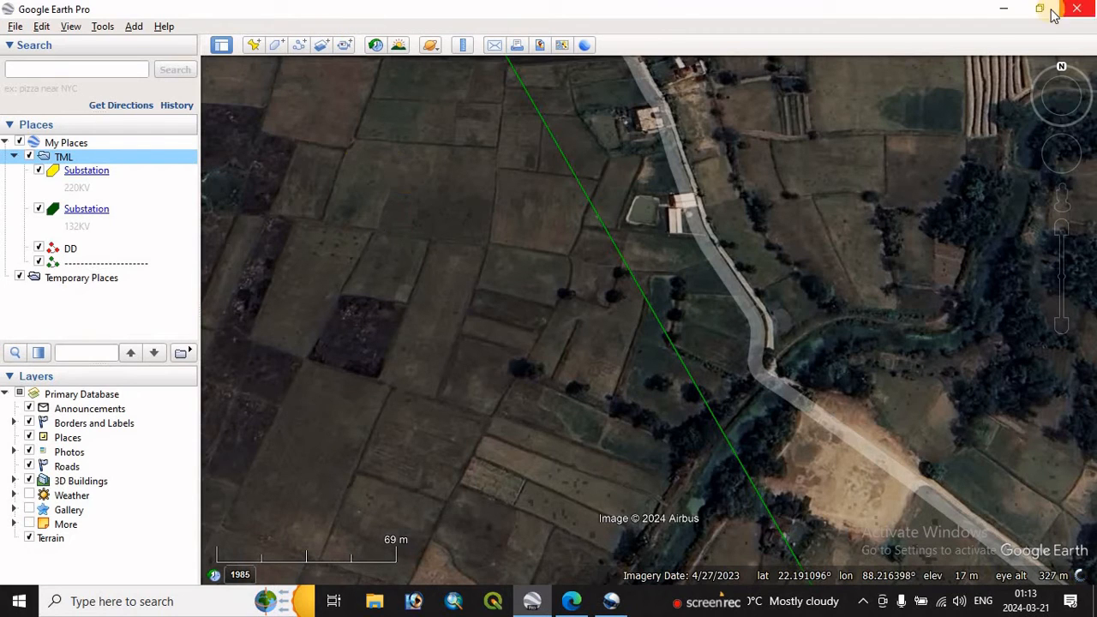
left_click(1004, 9)
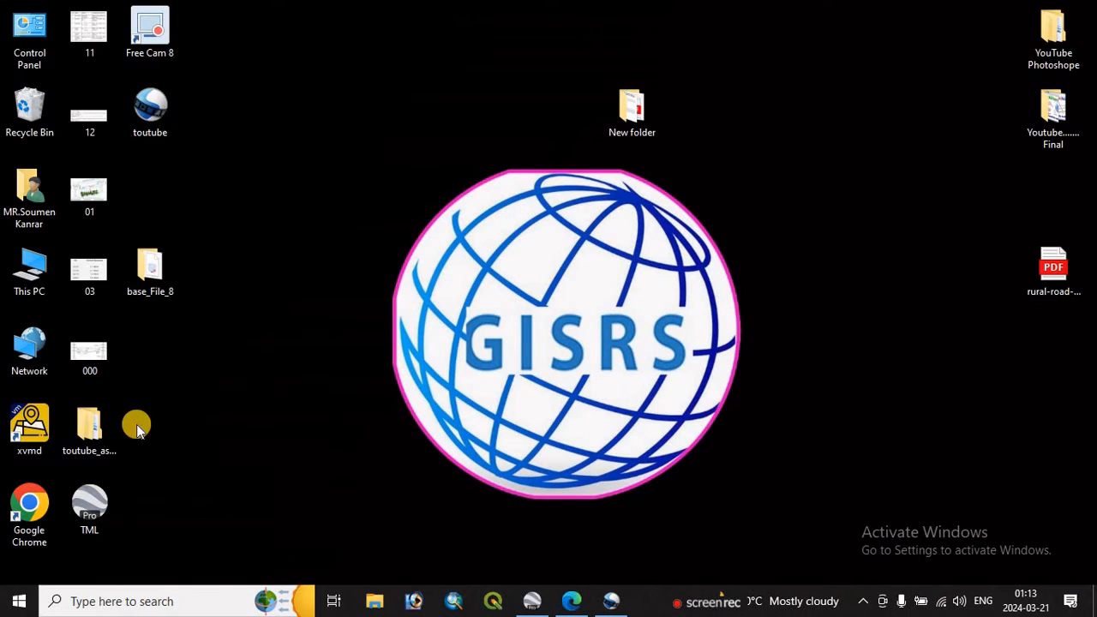